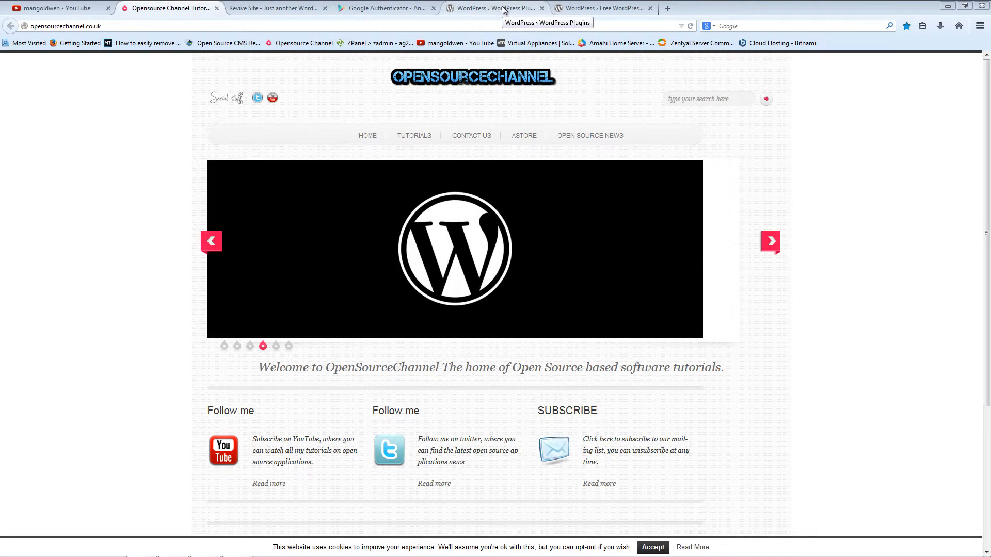
- Glance at the Revive Site blog, then compare the WordPress plugin and themes directory tabs
click(290, 10)
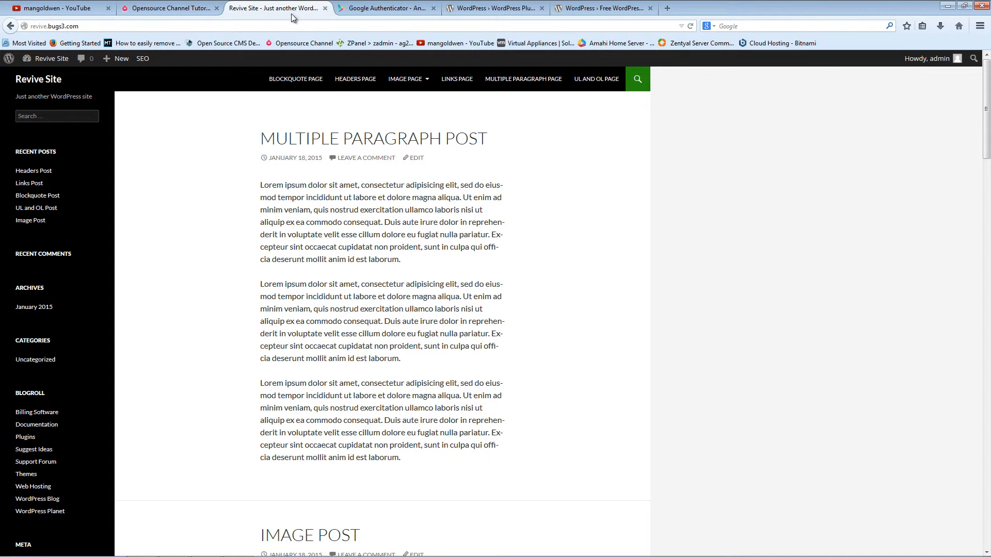
scroll(191, 159, down, 15)
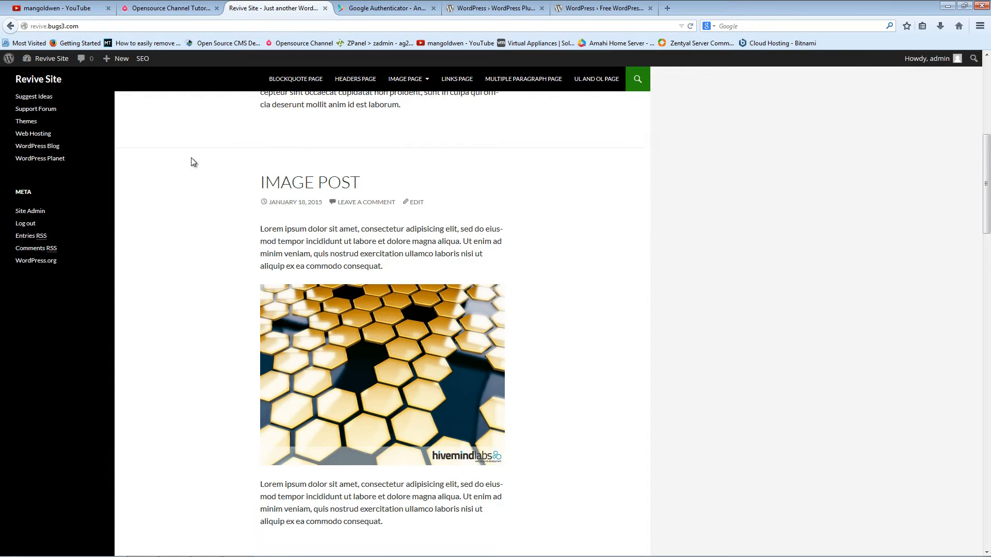
scroll(191, 162, up, 15)
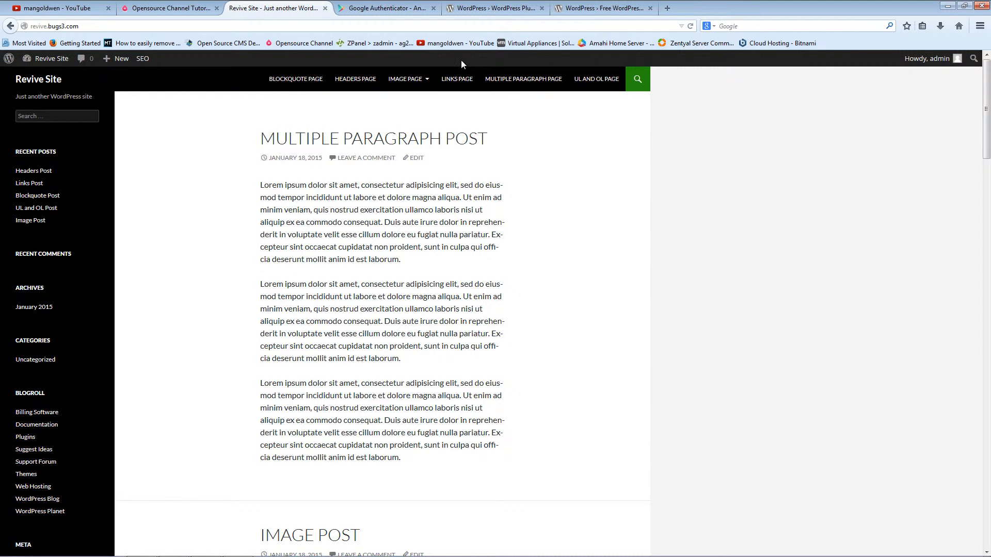
click(488, 10)
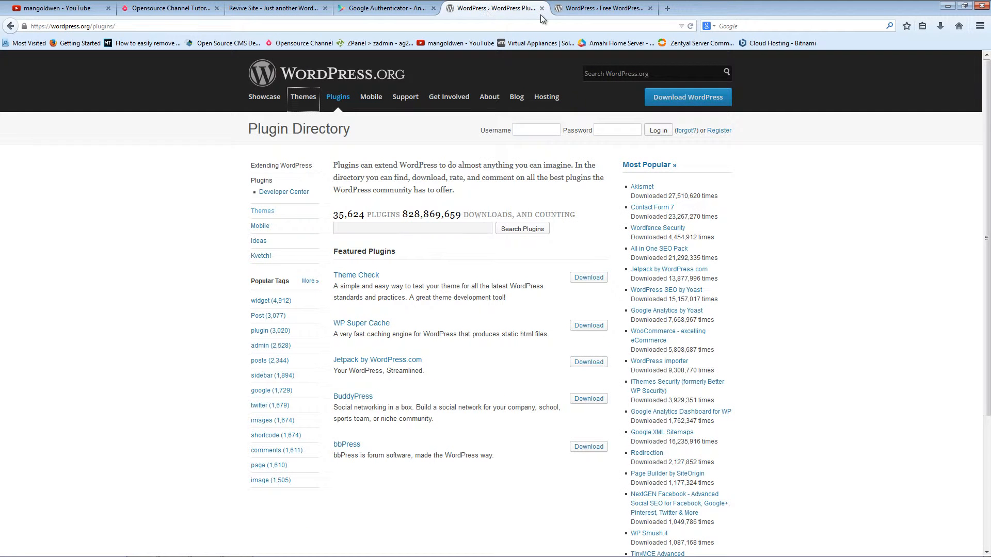
click(578, 11)
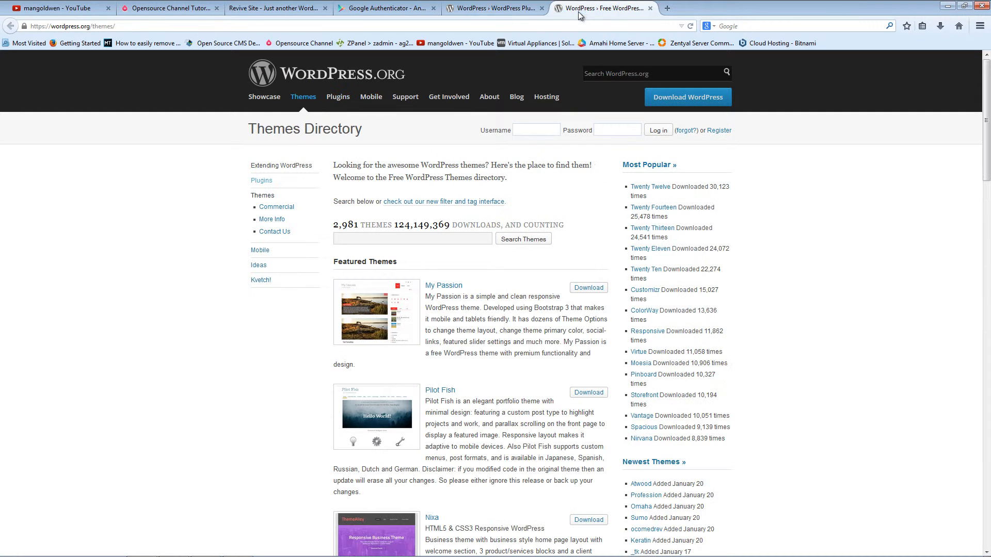
click(514, 14)
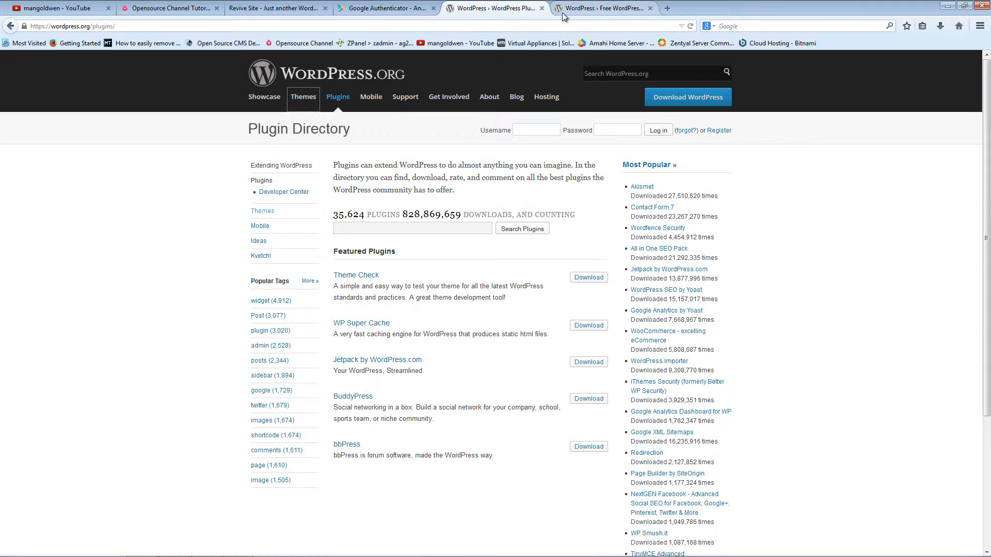
click(596, 12)
click(514, 17)
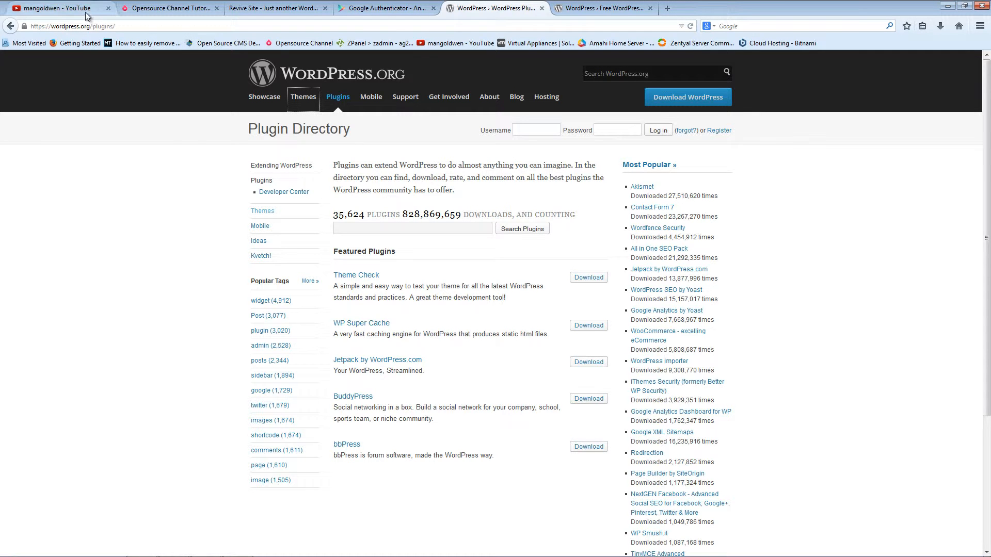
- Check the Opensource Channel site and its YouTube page, then return to the Revive Site blog
click(140, 11)
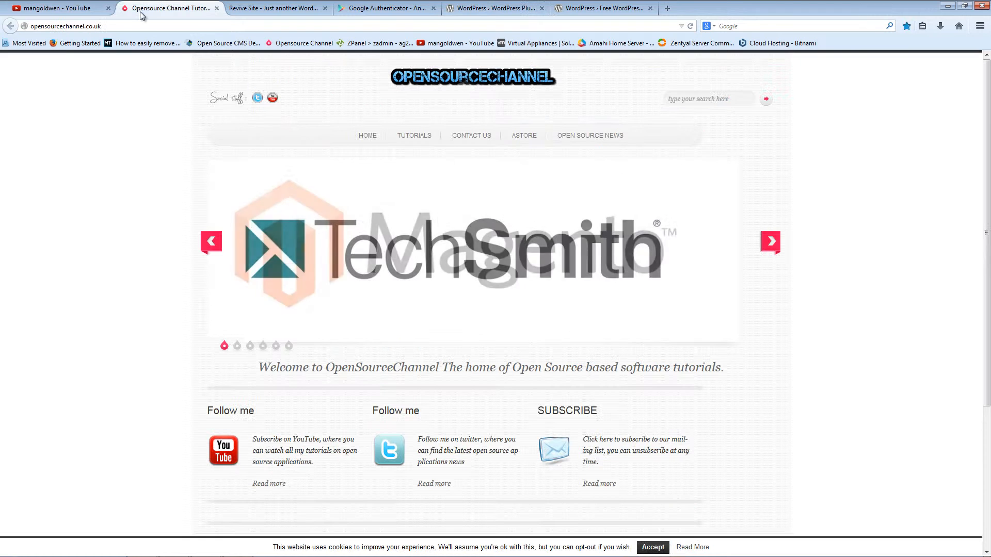
click(105, 8)
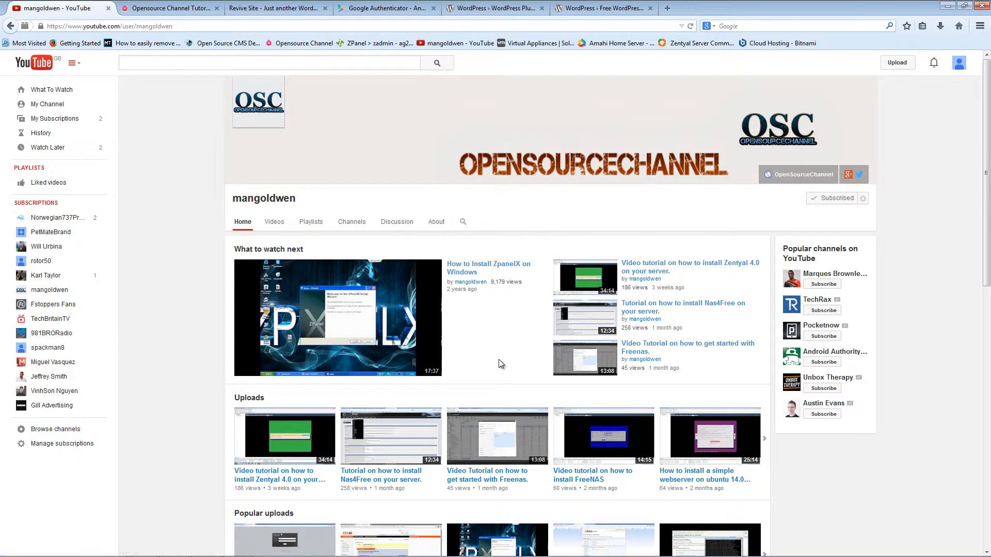
scroll(498, 360, down, 1)
scroll(498, 361, up, 1)
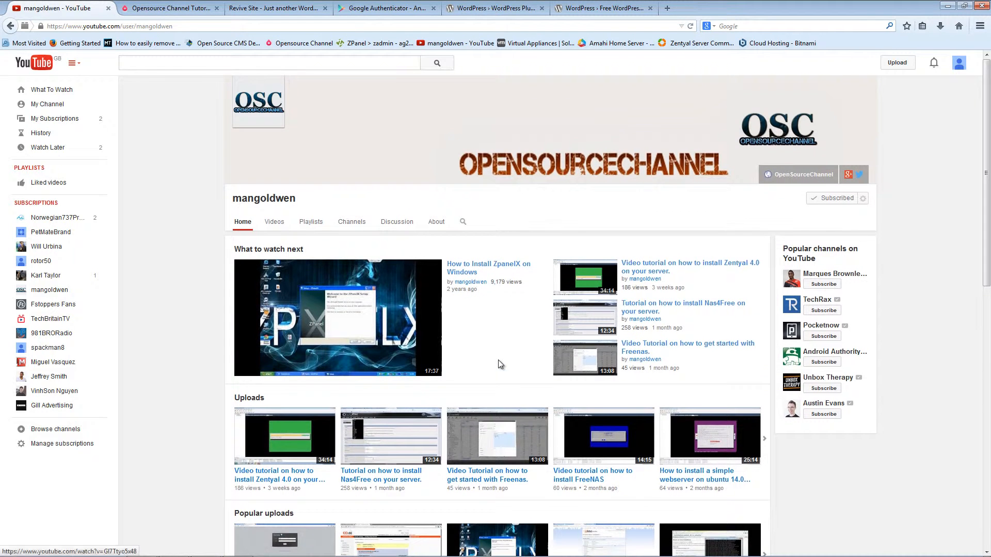
click(256, 7)
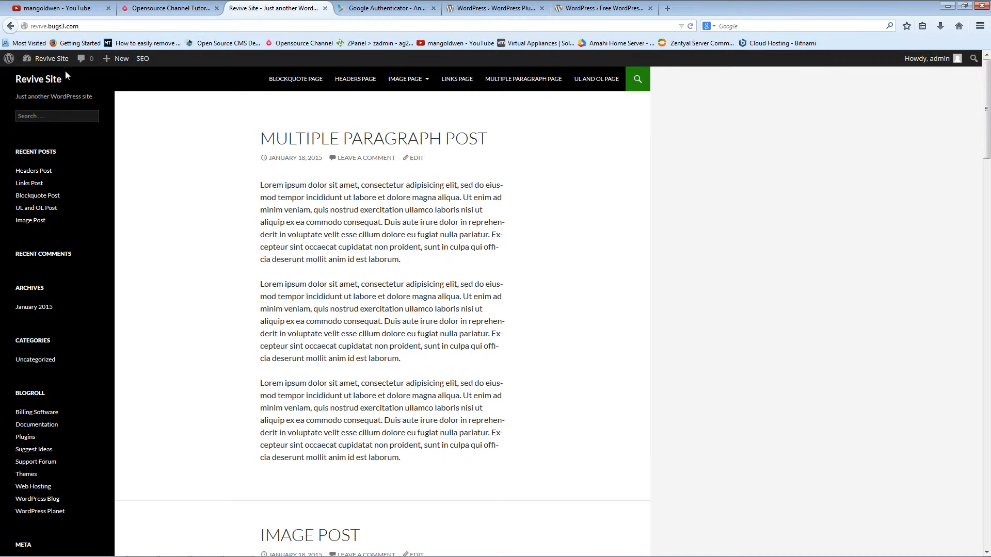
- Open the Revive Site admin Dashboard in a new tab and go to its Installed Plugins page
mouse_move(52, 60)
right_click(36, 77)
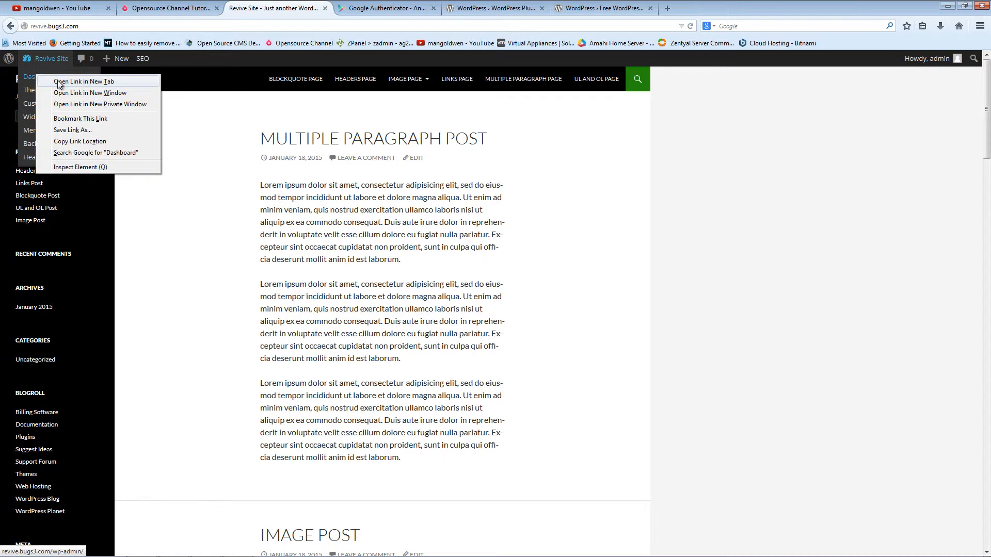
click(77, 81)
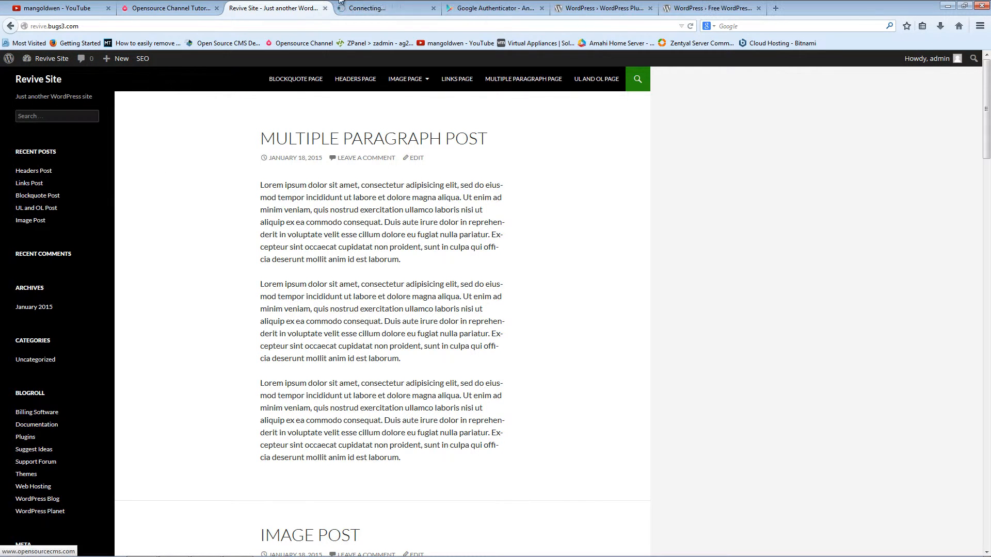
click(376, 7)
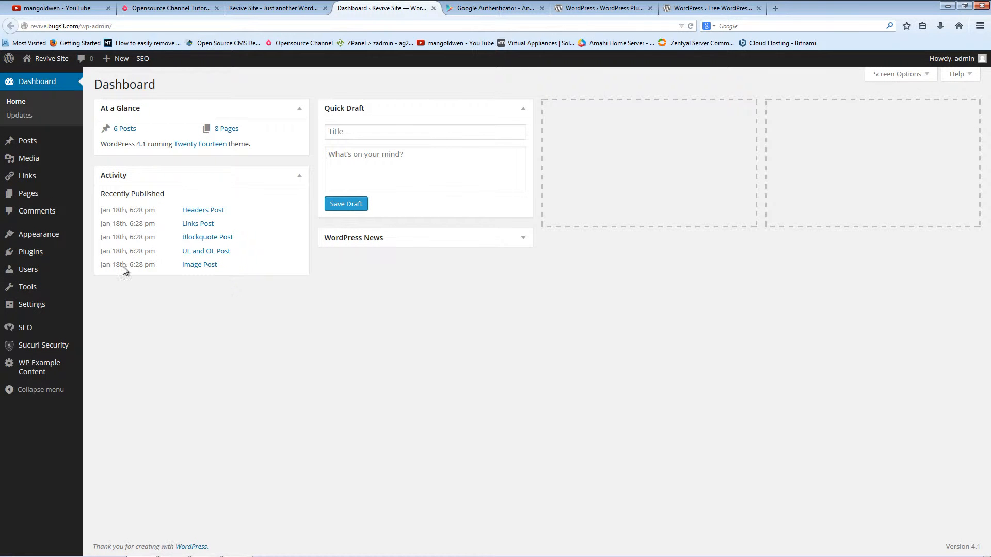
click(22, 254)
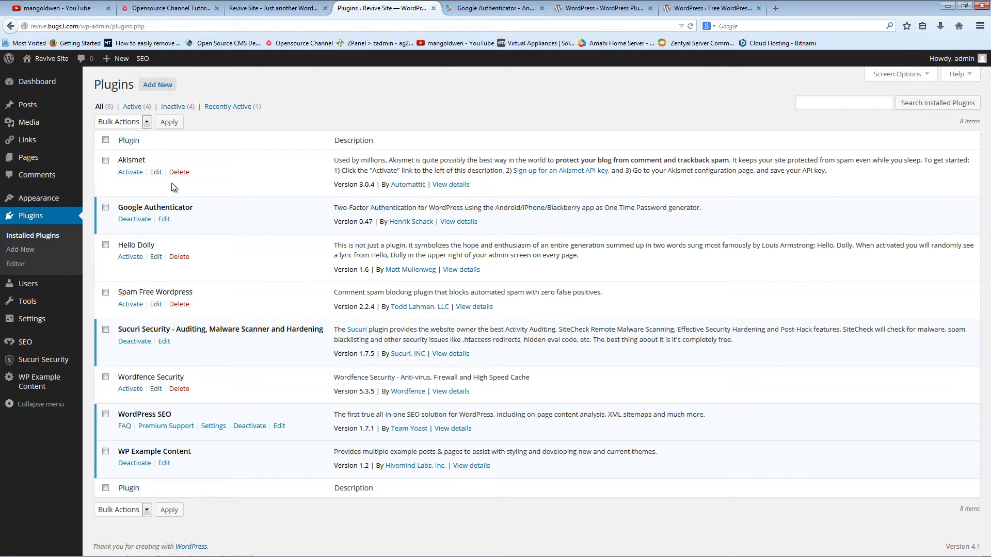
- After checking the Google Authenticator and front-page tabs, log out via the Howdy, admin menu
click(493, 8)
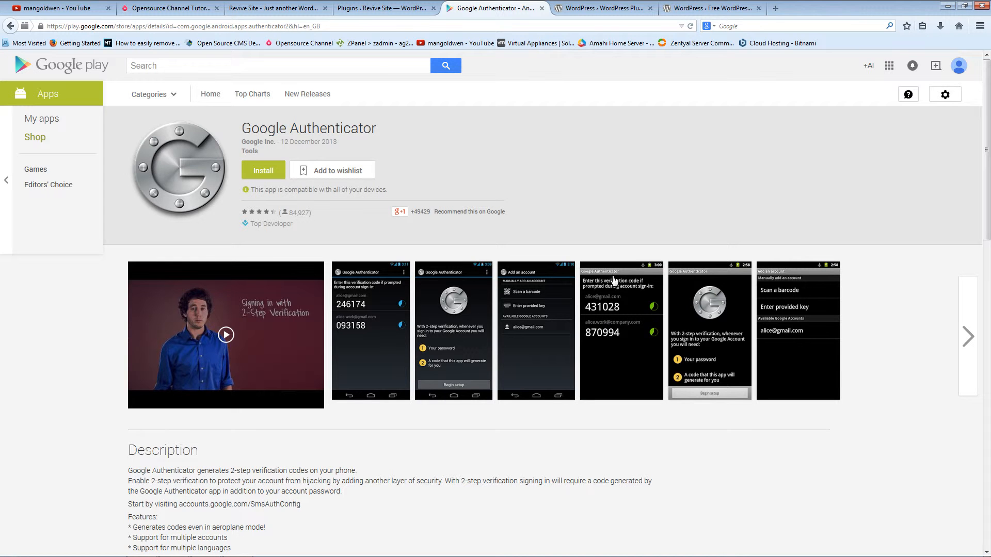
click(256, 9)
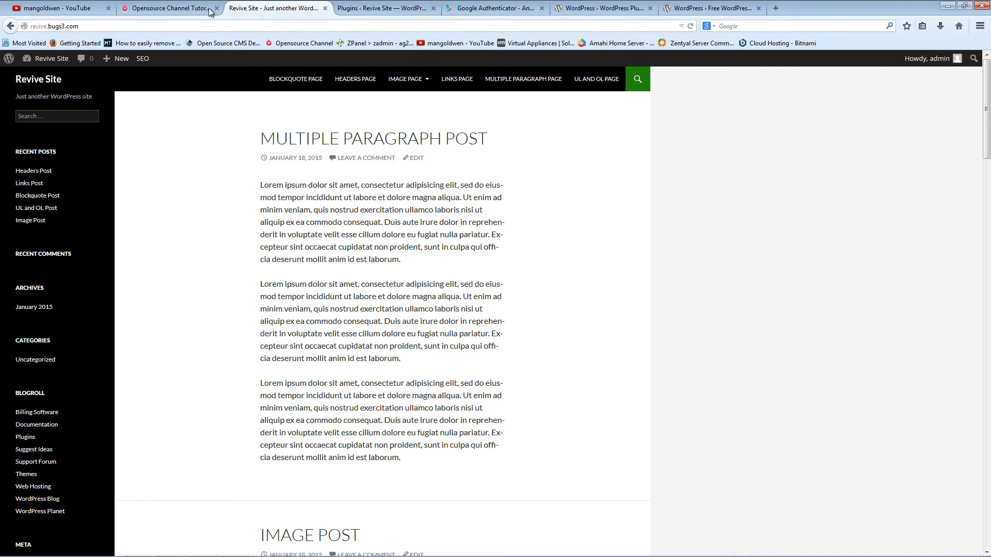
click(382, 10)
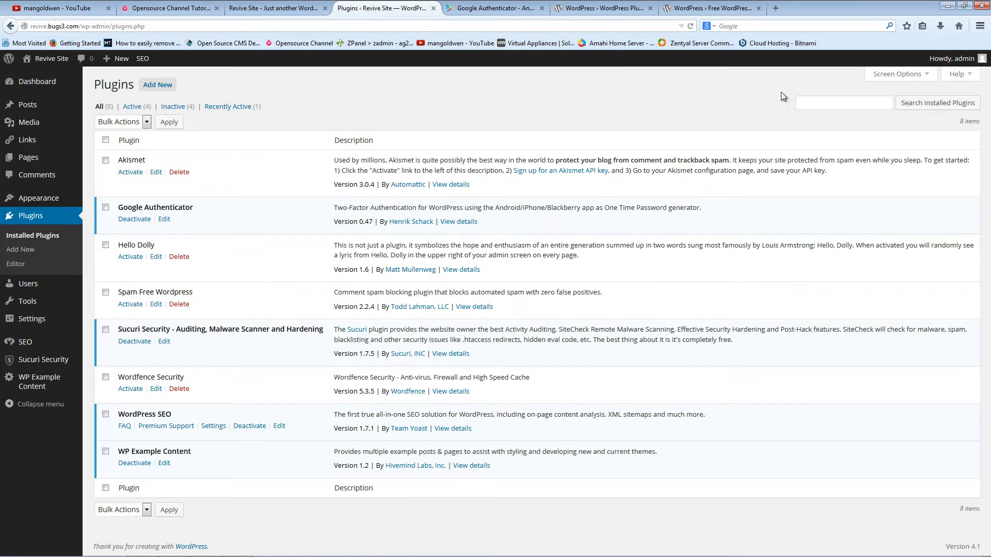
mouse_move(952, 59)
click(918, 111)
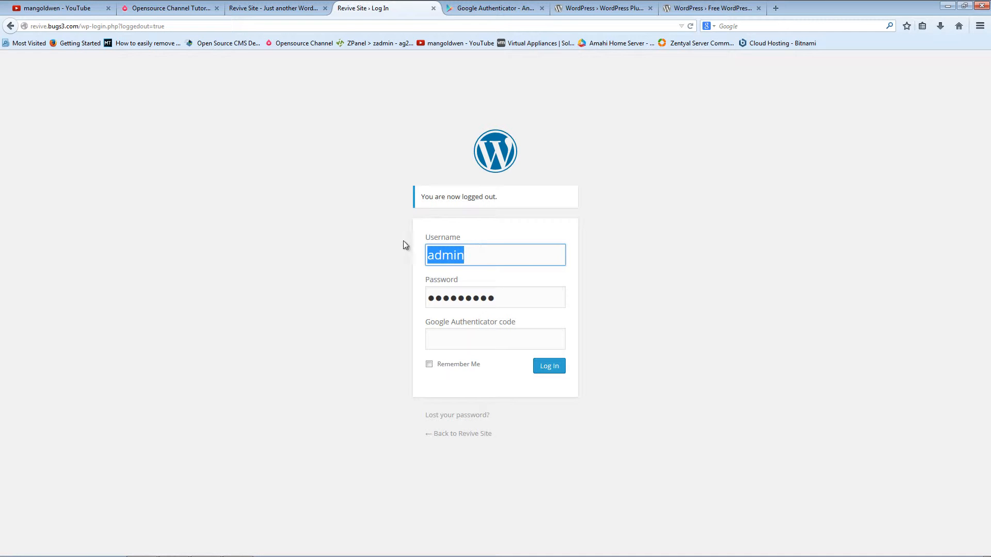
- Retry the login, go back through history, and load a shortened login address
click(550, 370)
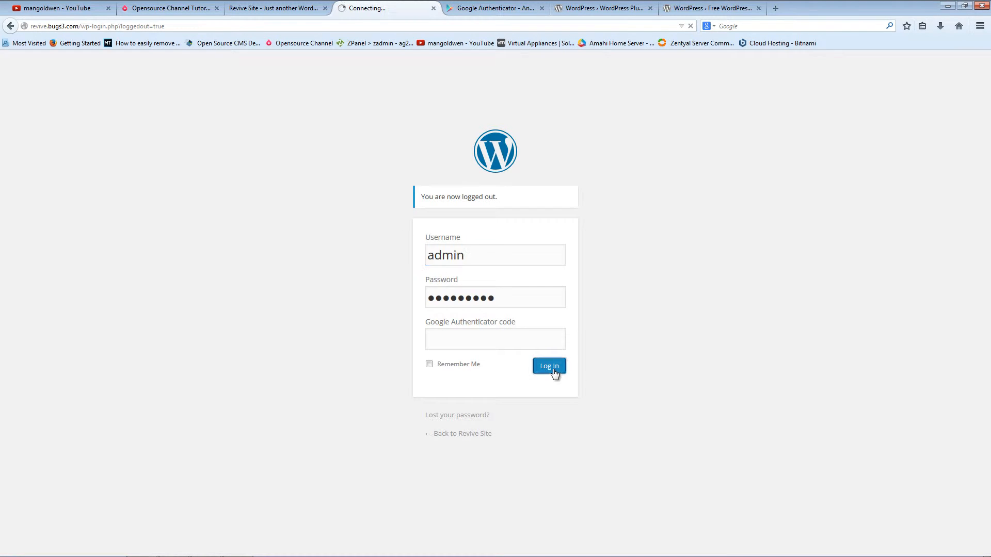
click(11, 26)
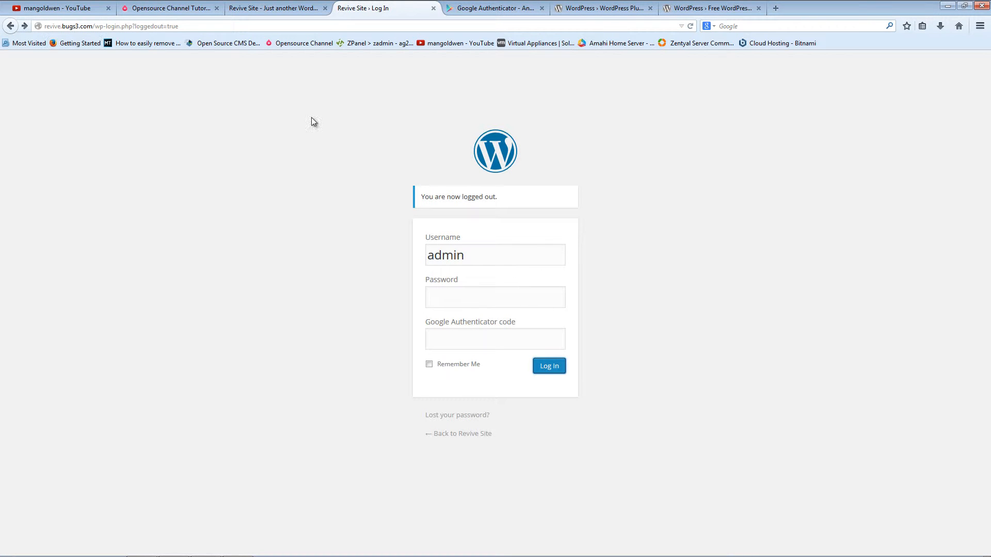
click(10, 26)
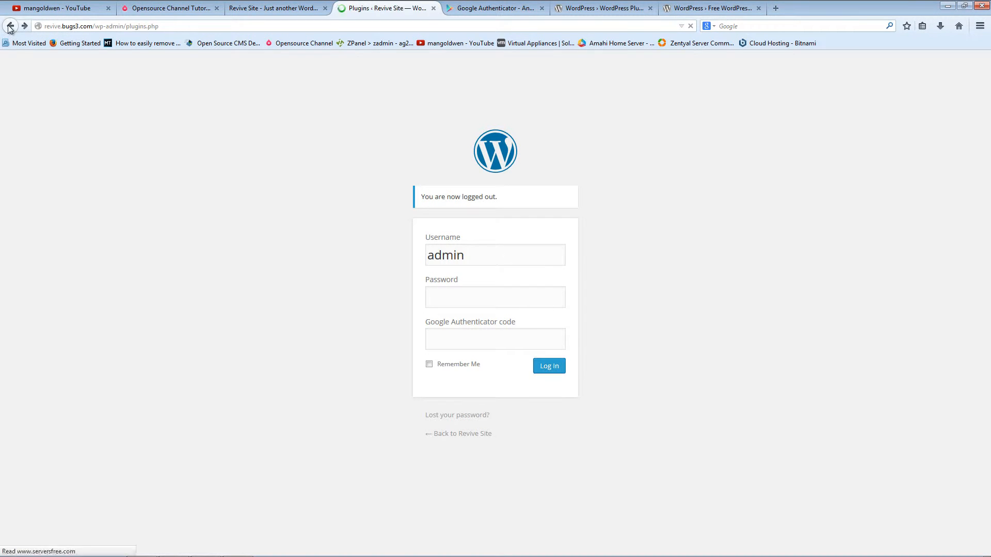
click(24, 27)
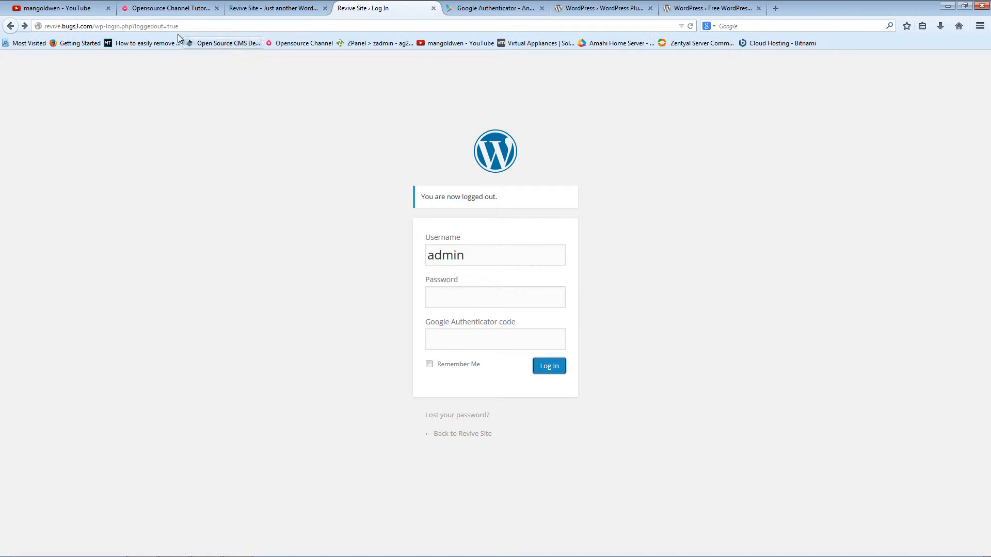
drag(119, 27, 229, 22)
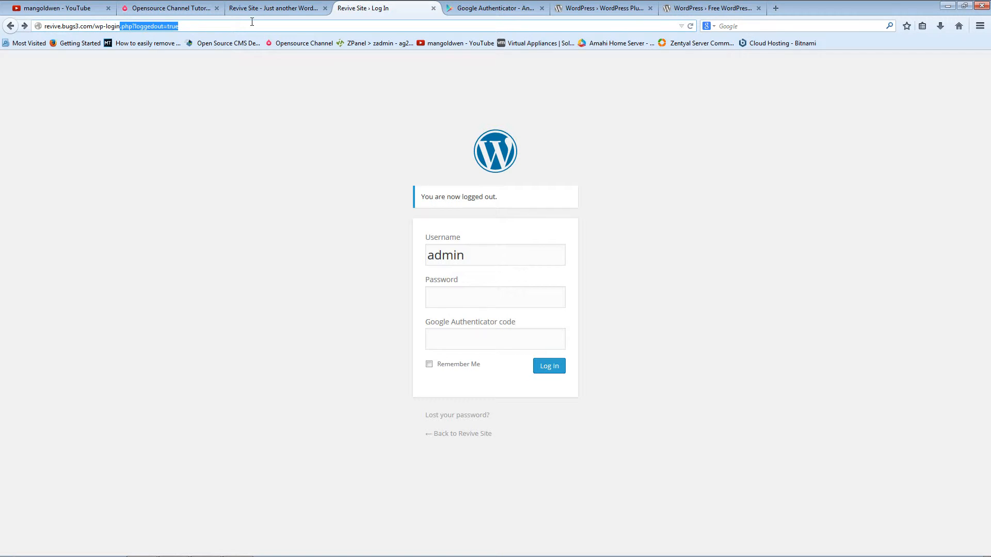
key(BackSpace)
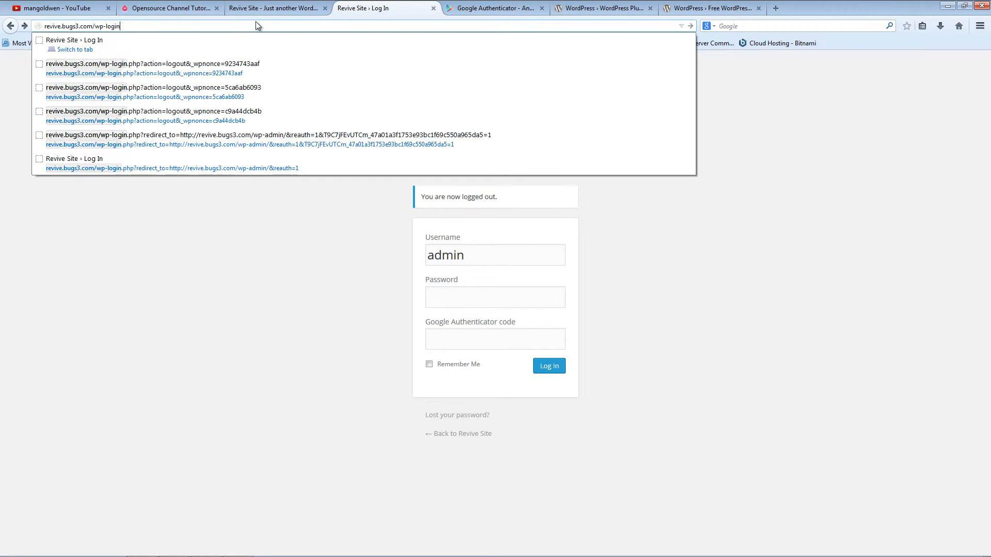
key(Return)
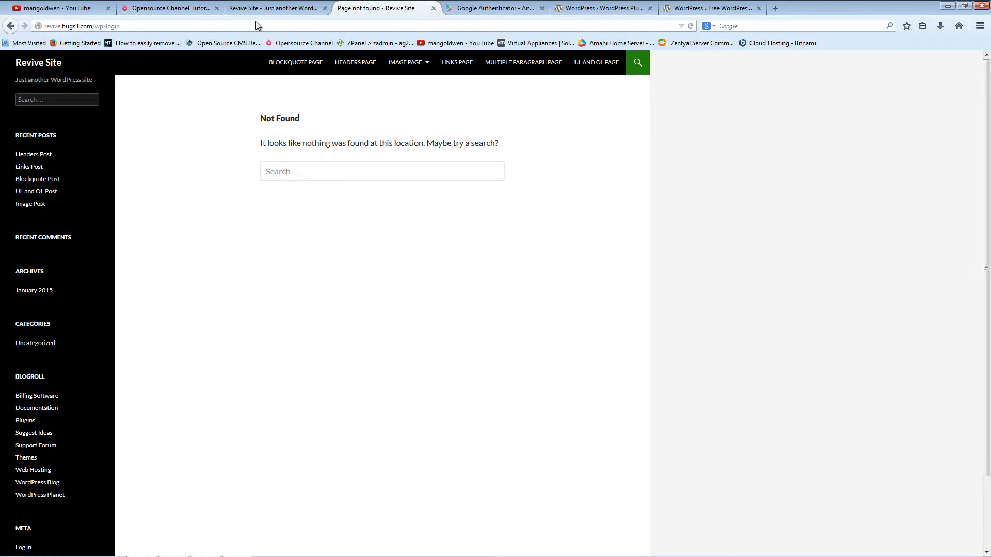
- Append /wp-admin to the Revive Site address to reach the pre-filled login form
click(53, 68)
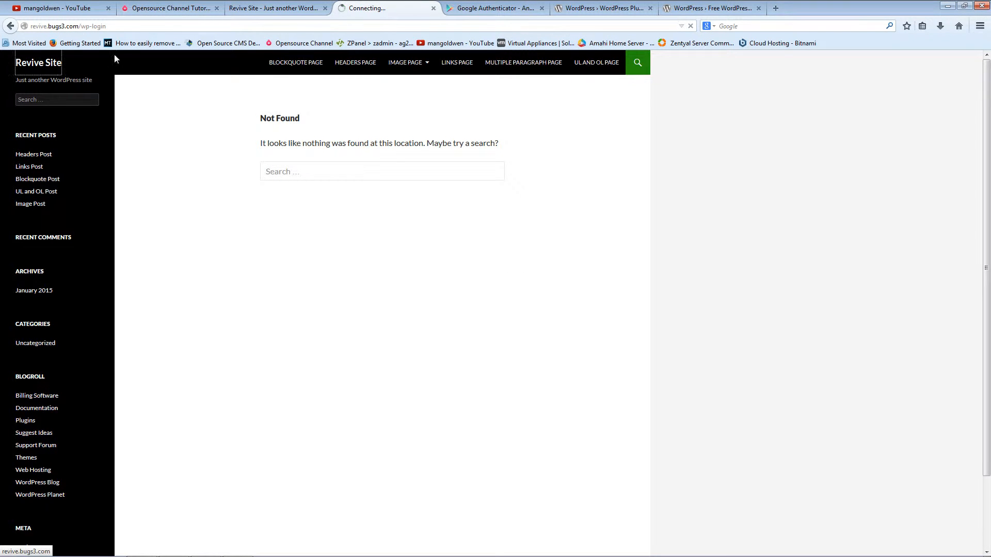
click(110, 28)
click(115, 27)
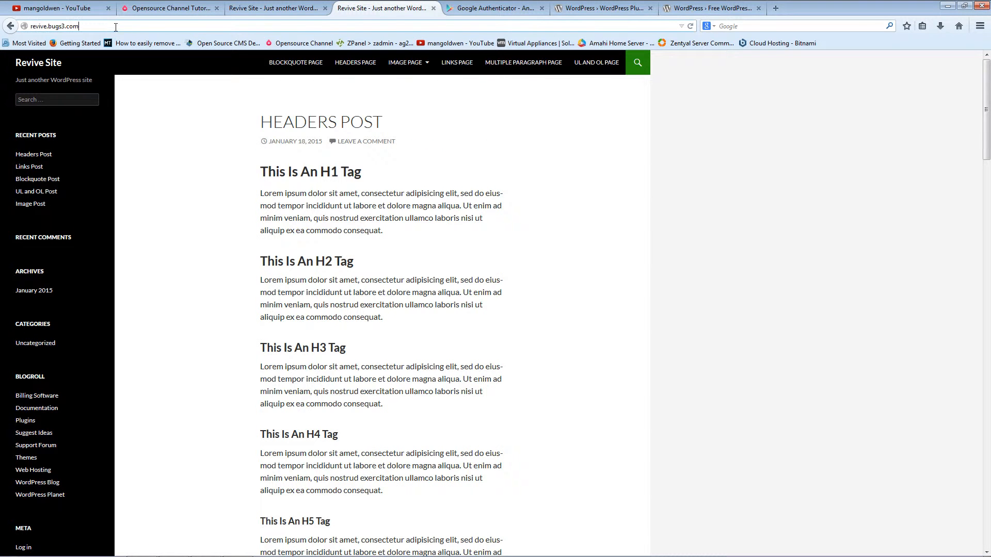
text(/wp-adm)
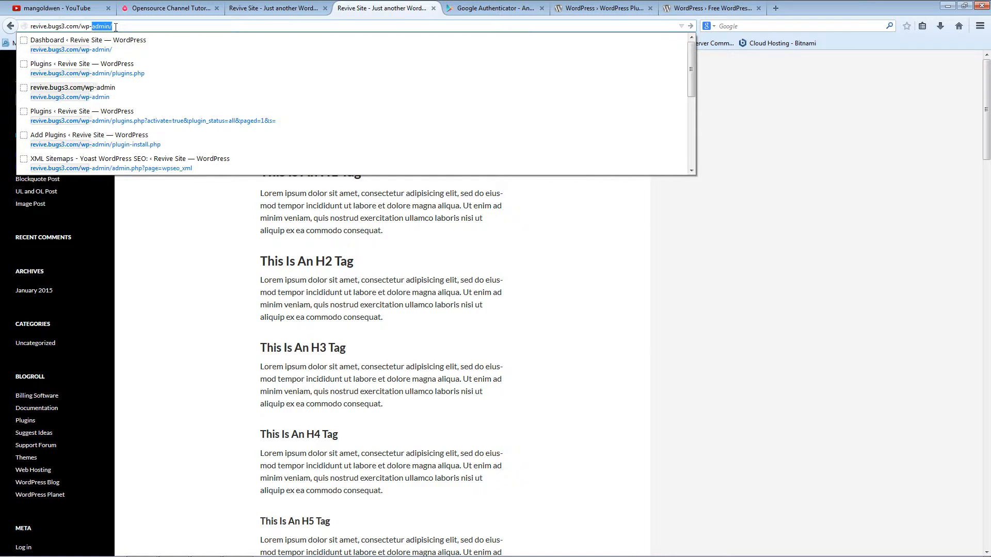
text(i)
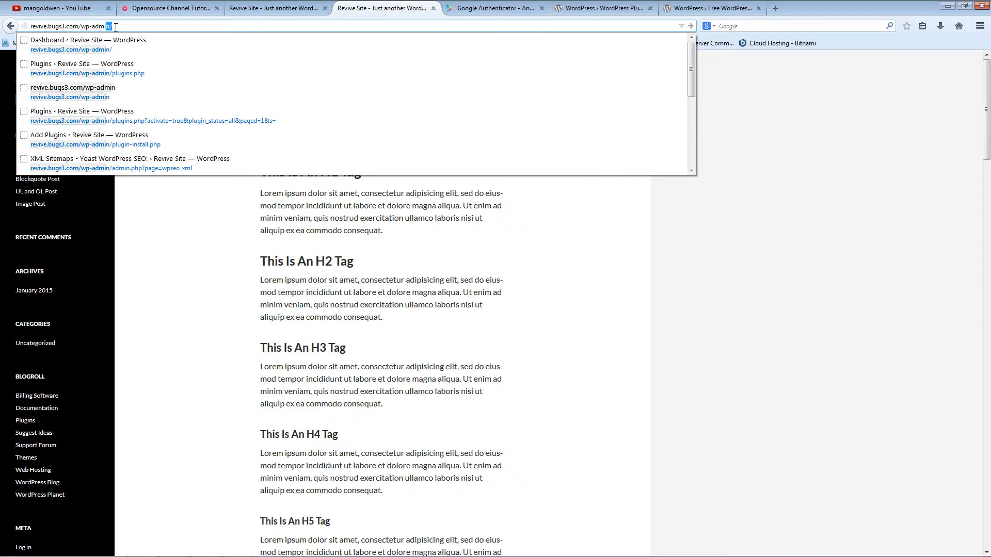
key(Return)
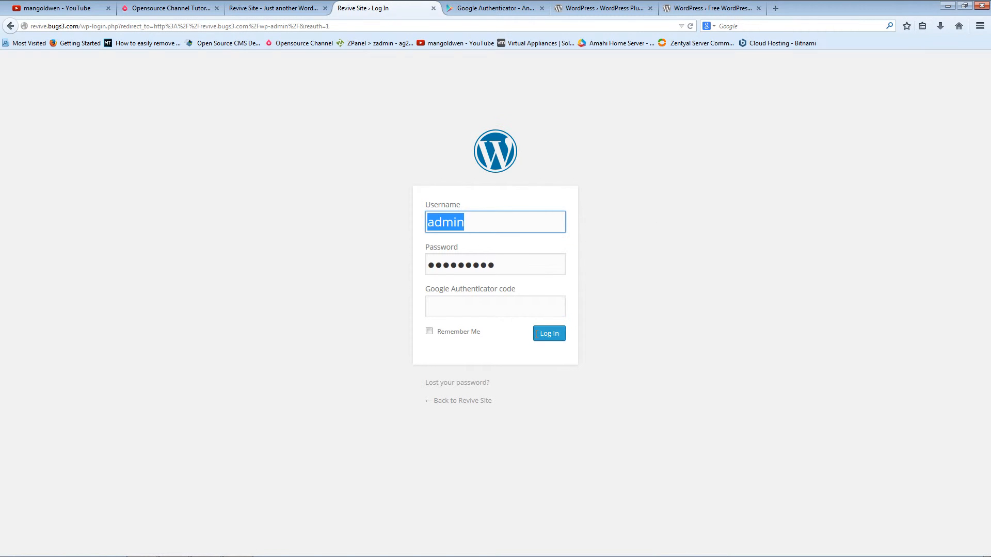
- Try logging in with the pre-filled admin credentials, then select the authenticator code field
click(543, 335)
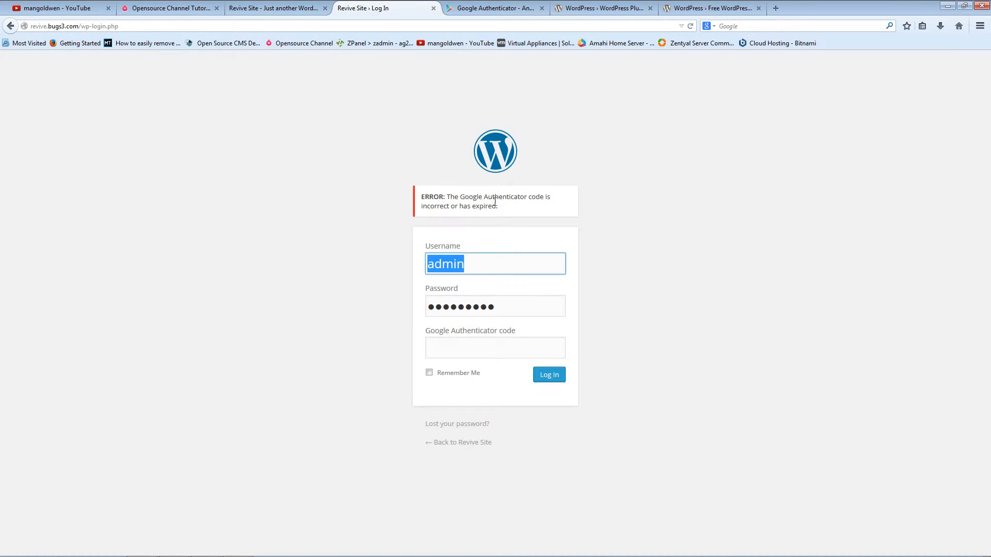
click(480, 265)
click(502, 308)
click(478, 264)
click(464, 355)
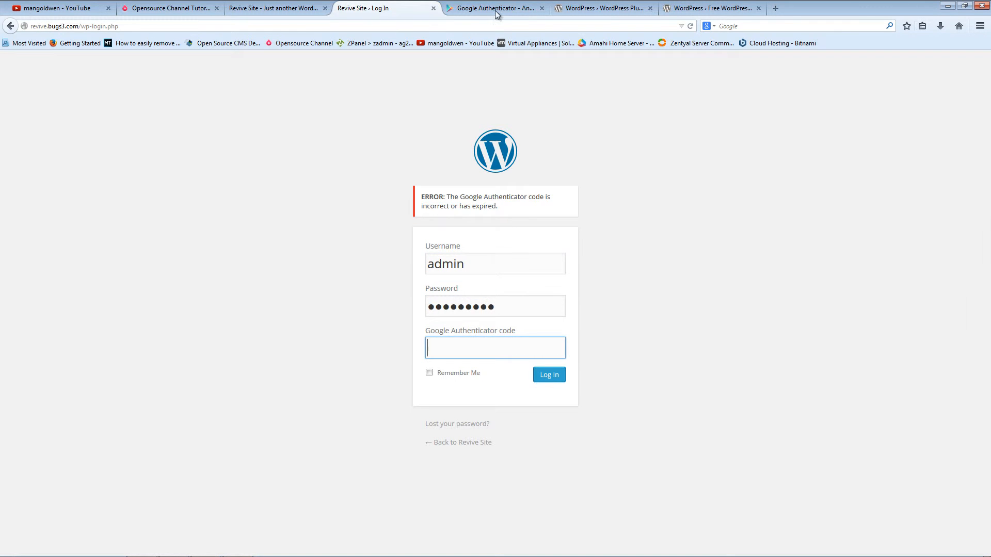
- Look up the current code in the Google Authenticator app, enter it and log in
click(506, 16)
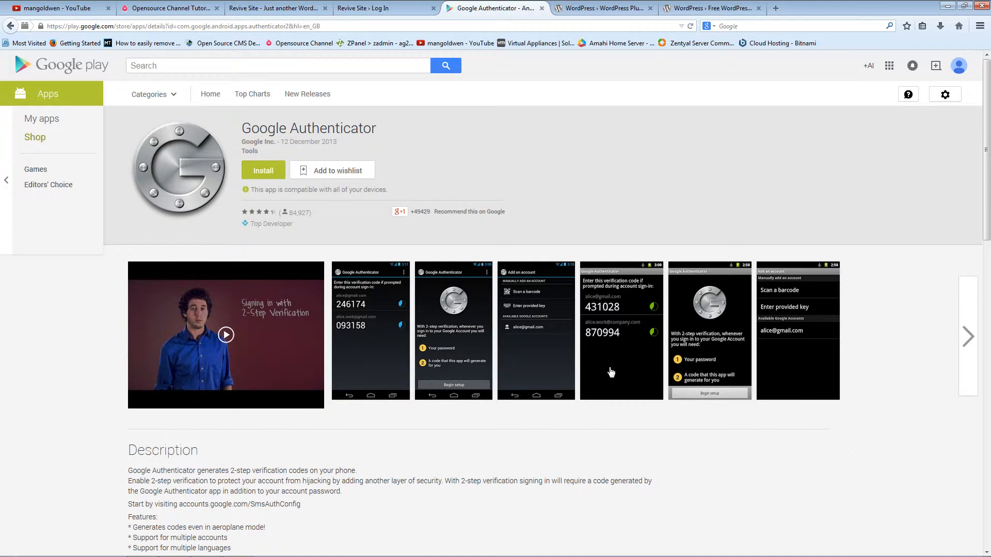
scroll(559, 395, down, 3)
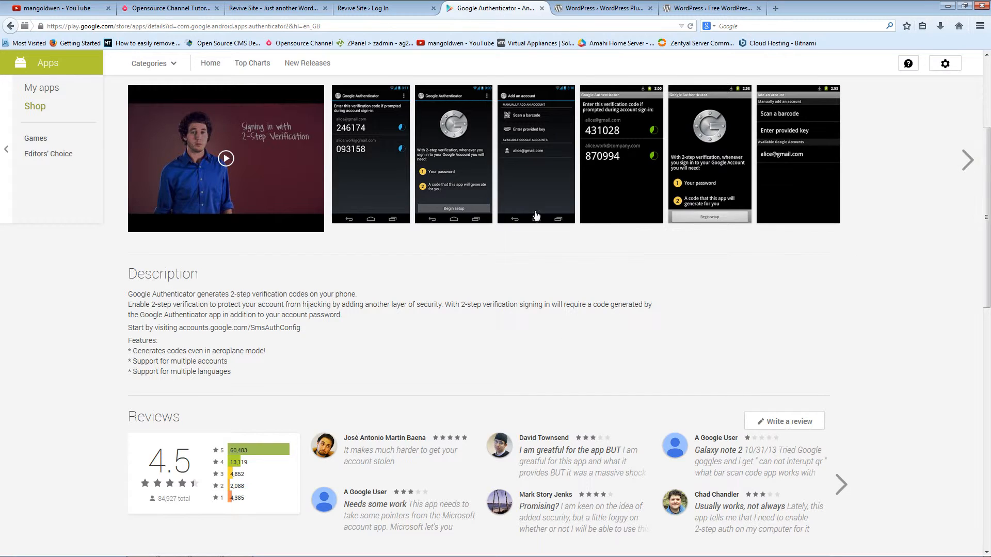
click(272, 6)
click(356, 8)
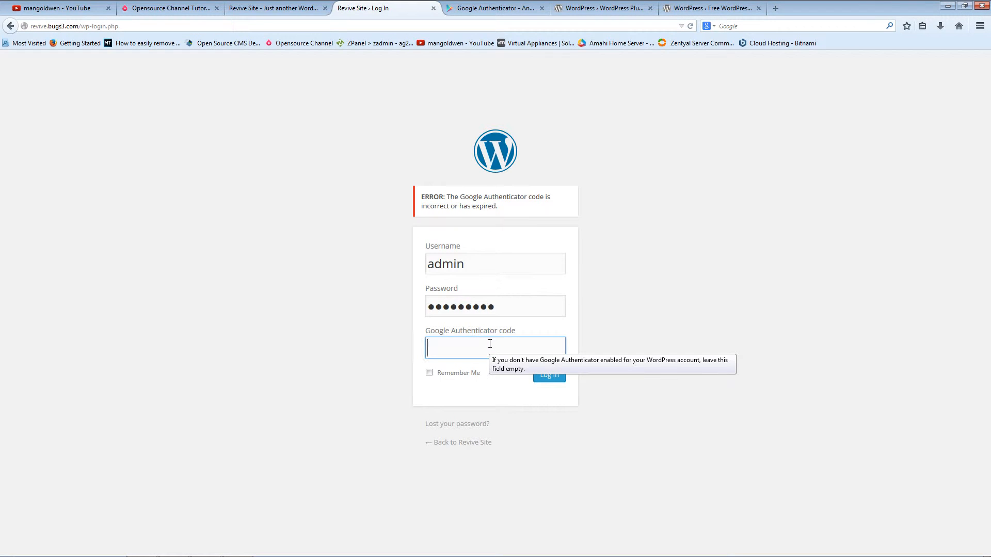
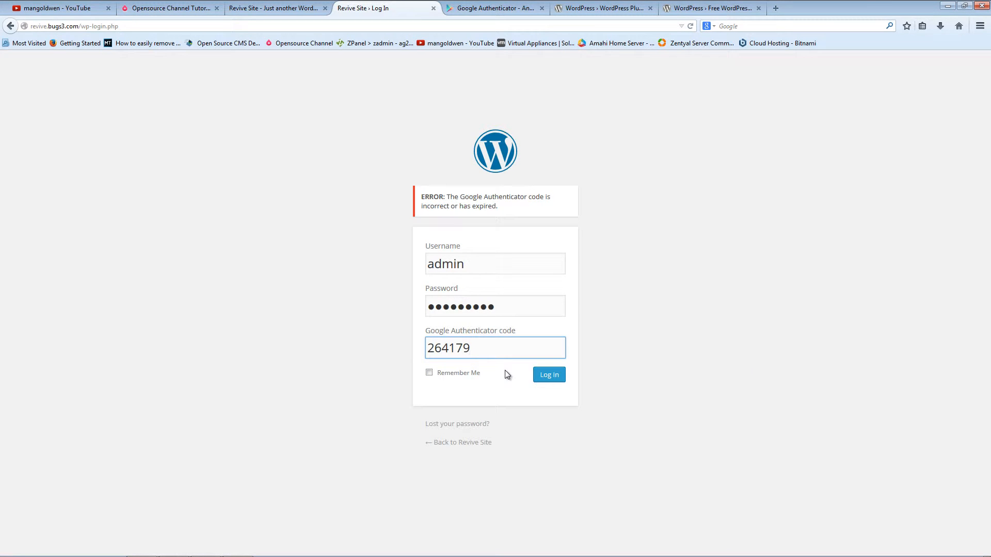
click(550, 381)
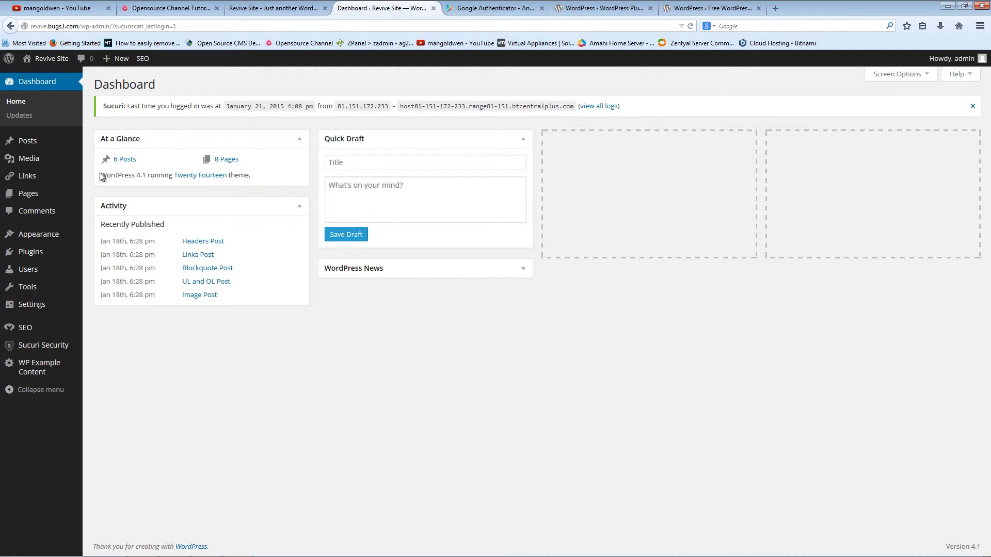
- Open Appearance > Themes to list the 5 installed themes
mouse_move(39, 233)
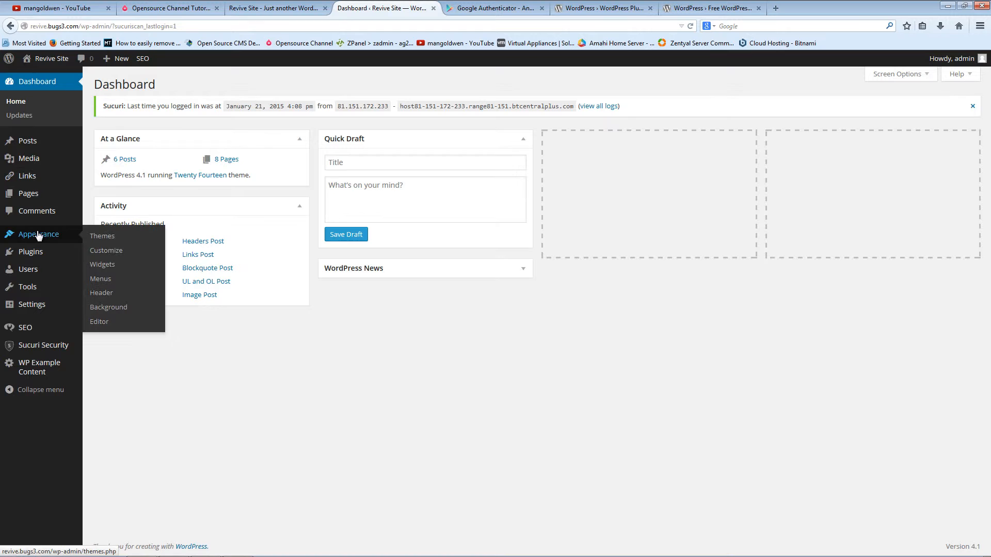
click(102, 237)
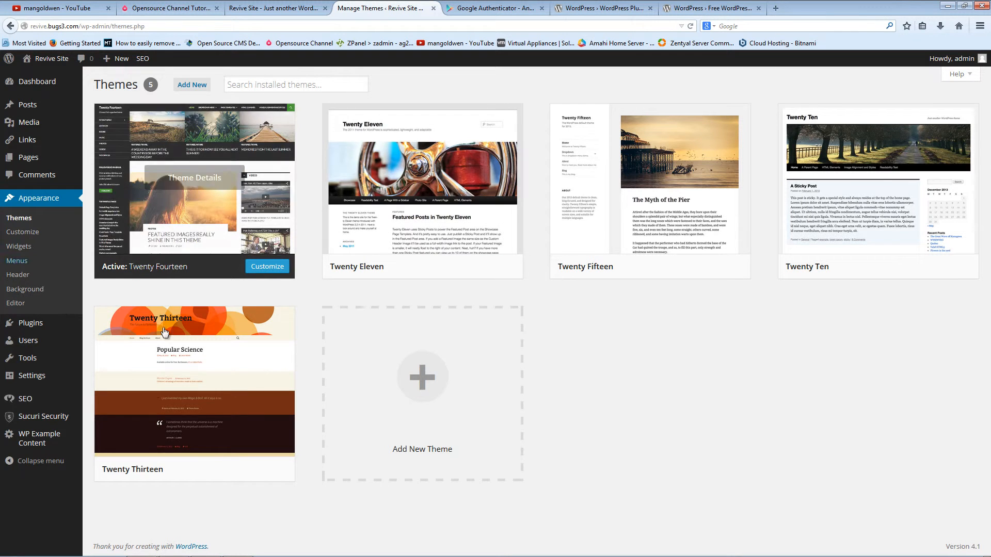
- Open the Add Themes page, reloading after the error, and scroll through the Featured themes
click(194, 85)
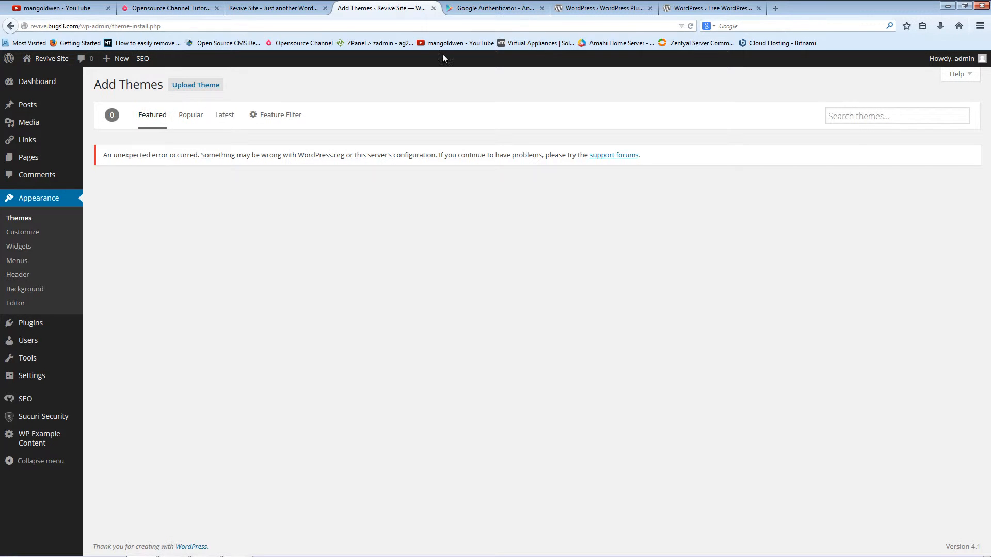
click(690, 26)
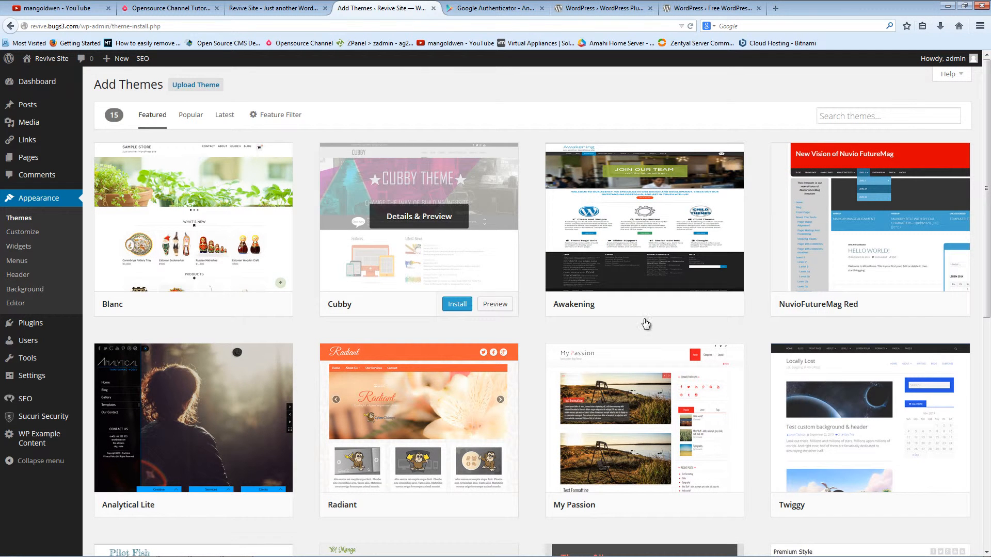
drag(985, 216, 982, 477)
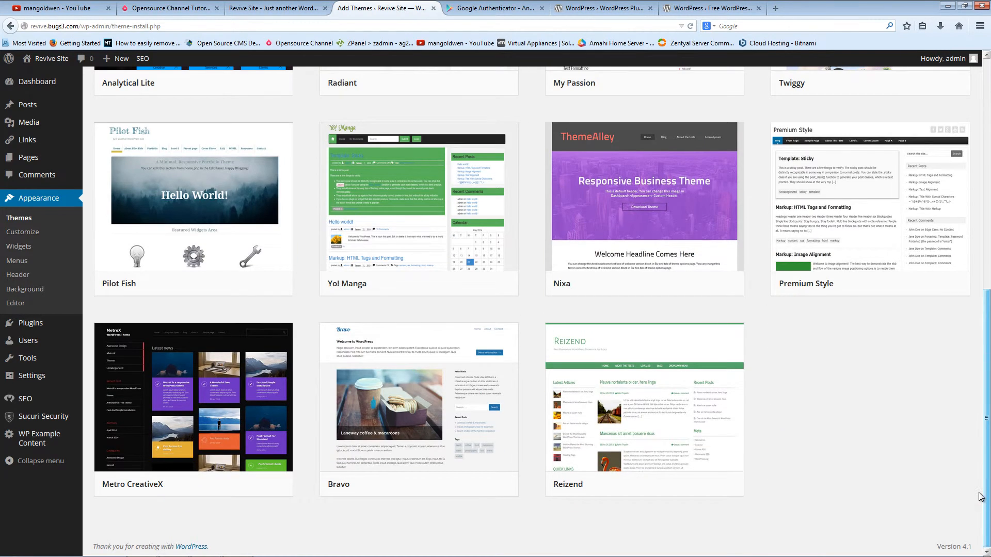
drag(978, 438, 990, 185)
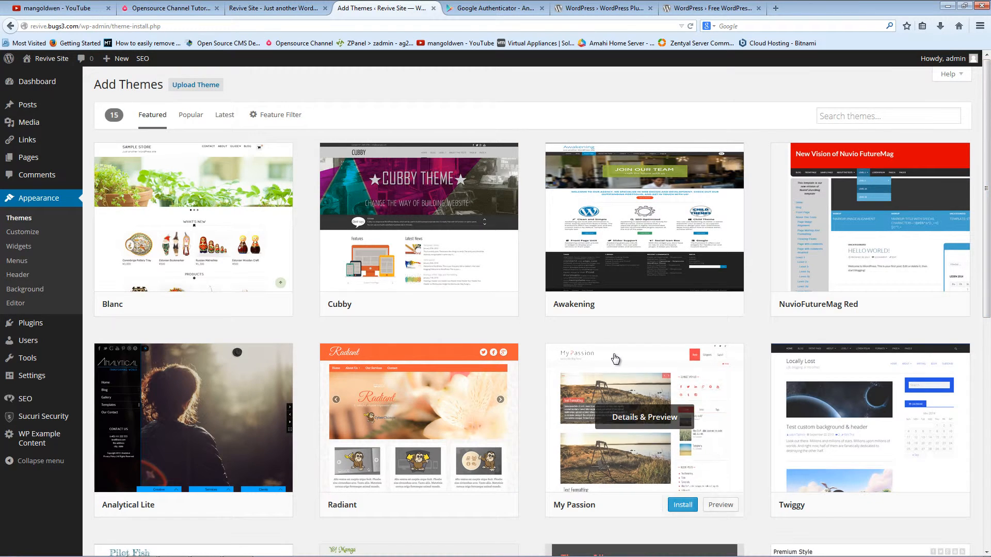
scroll(615, 369, down, 5)
scroll(616, 369, down, 2)
middle_click(604, 407)
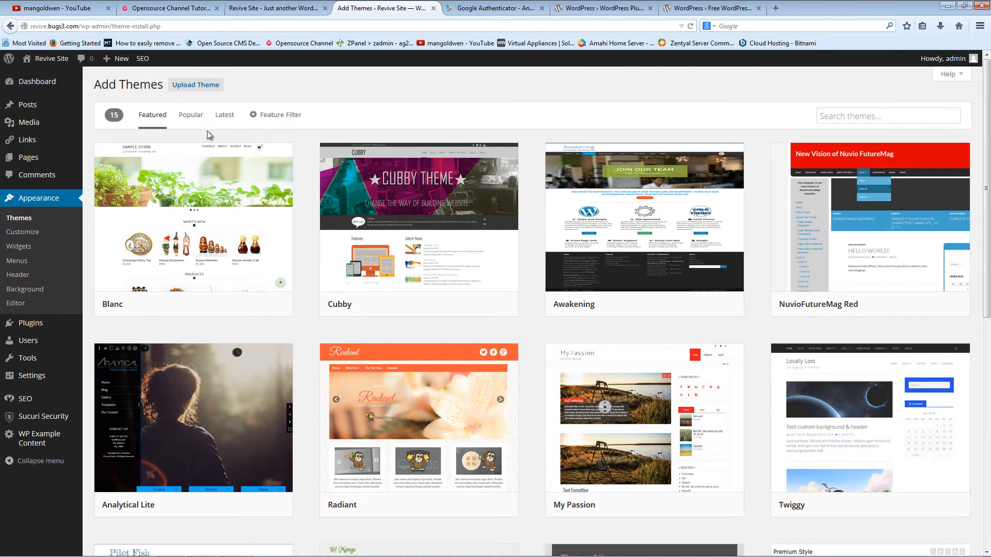
- View the Popular themes, then search the available themes for 'responsive'
click(189, 123)
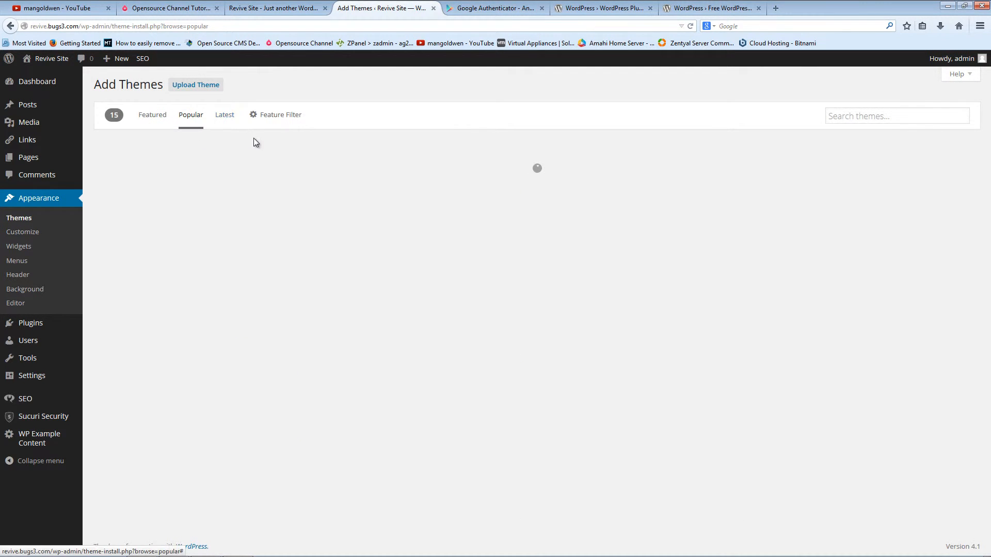
click(910, 116)
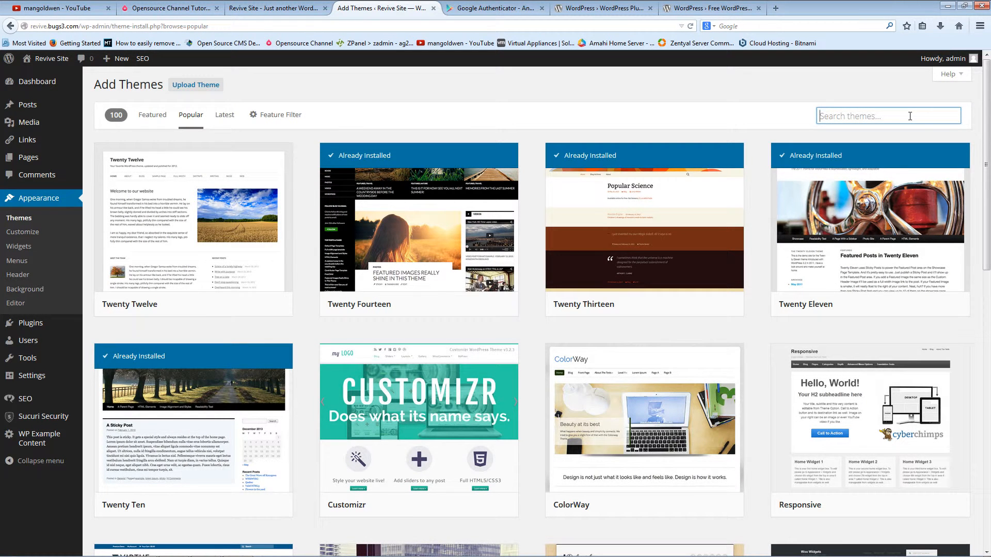
text(responsive)
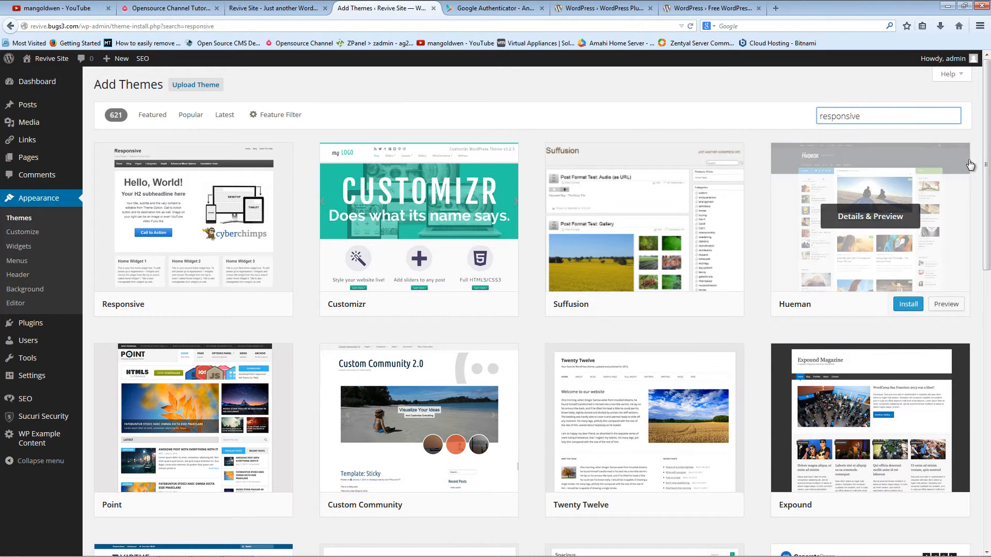
- Install the Responsive 1.9.7.5 theme from the search results and activate it
drag(988, 162, 987, 139)
mouse_move(250, 202)
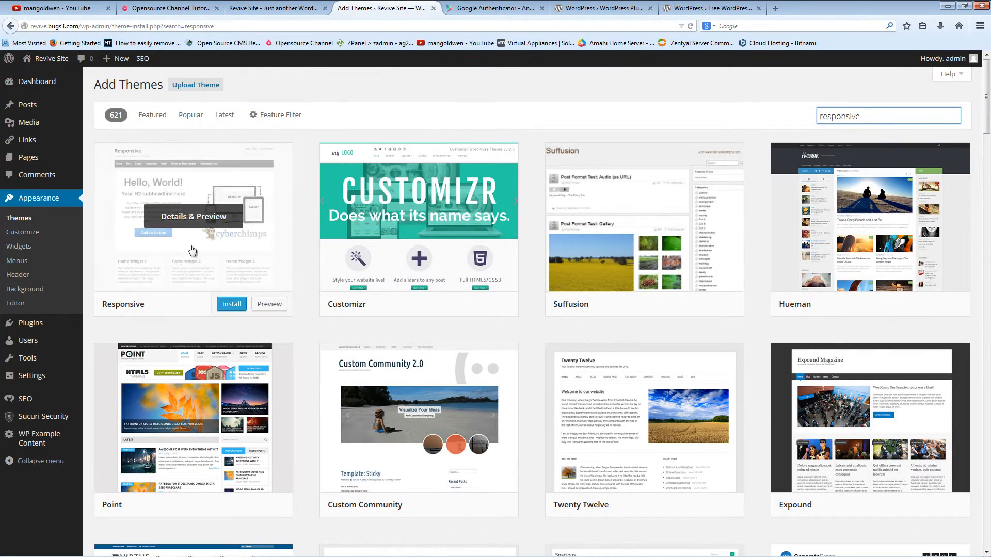
click(231, 305)
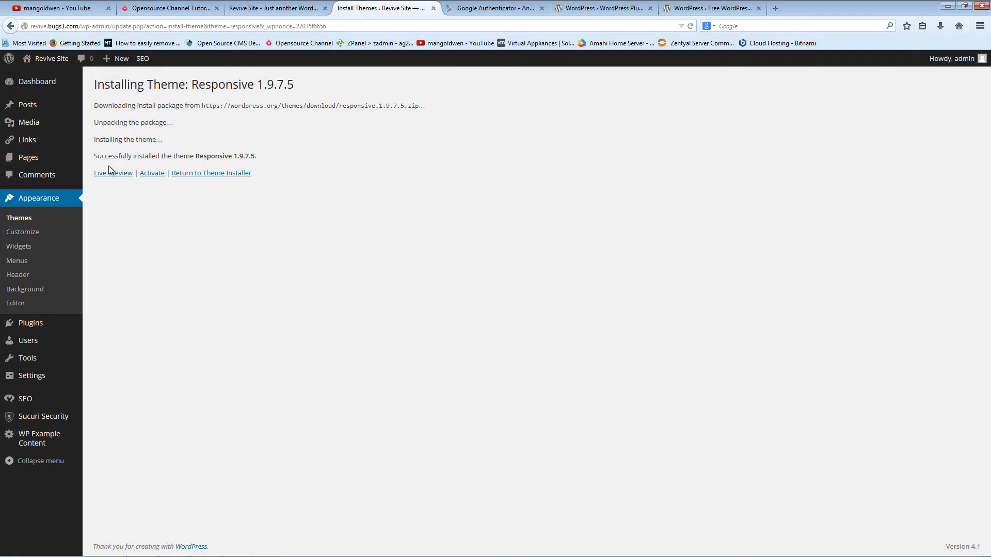
click(149, 173)
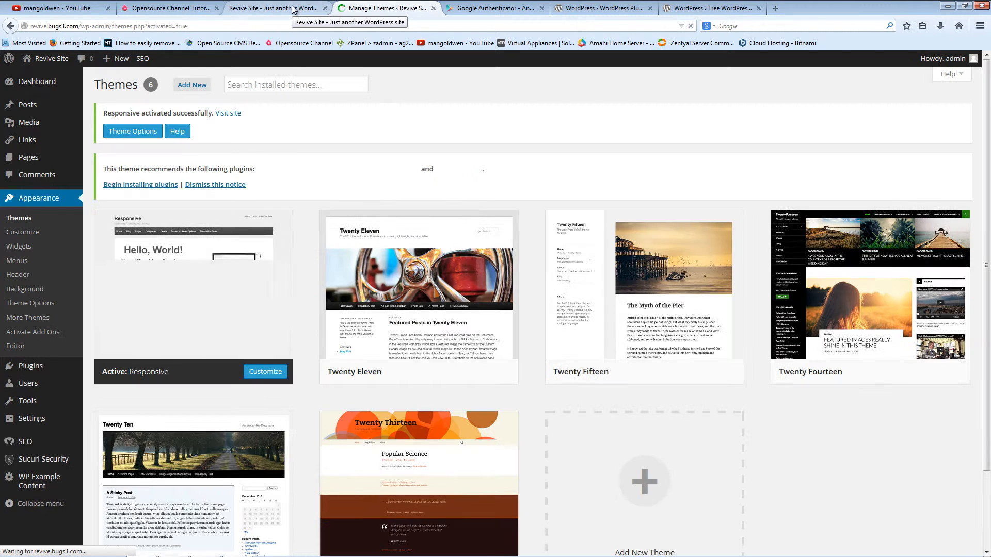
- Reload the Revive Site front page to view it in Responsive, then switch to the Plugin Directory
click(293, 9)
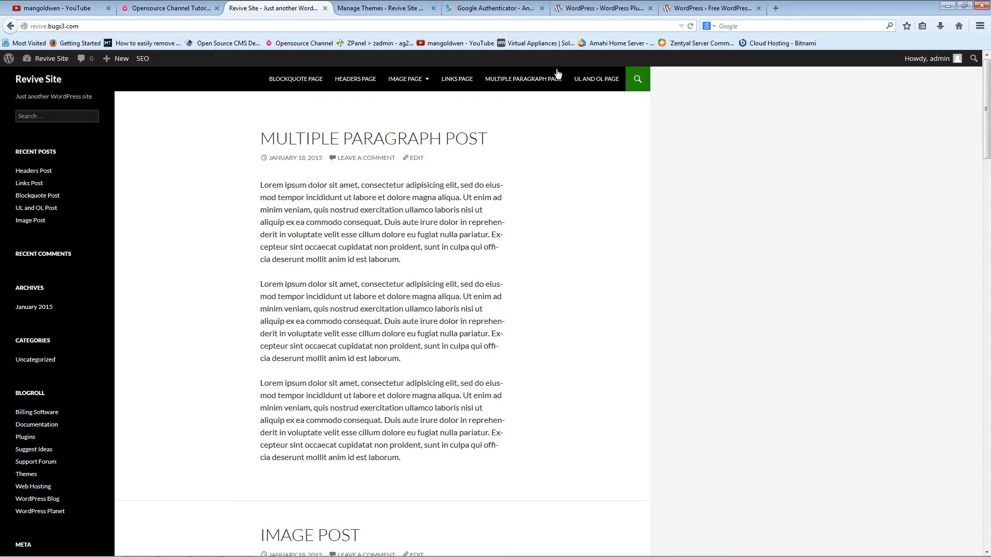
click(691, 27)
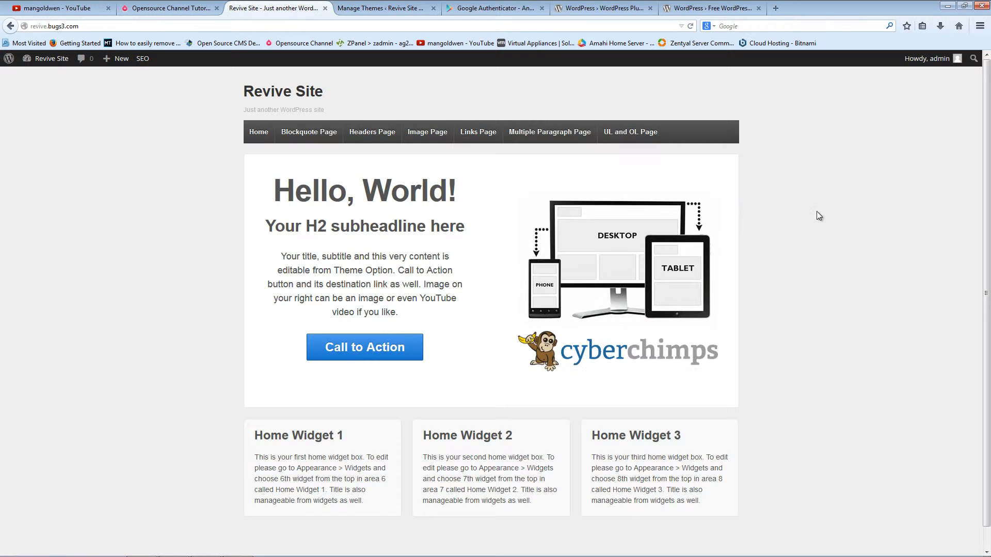
scroll(818, 215, down, 1)
scroll(818, 215, up, 1)
scroll(814, 216, down, 1)
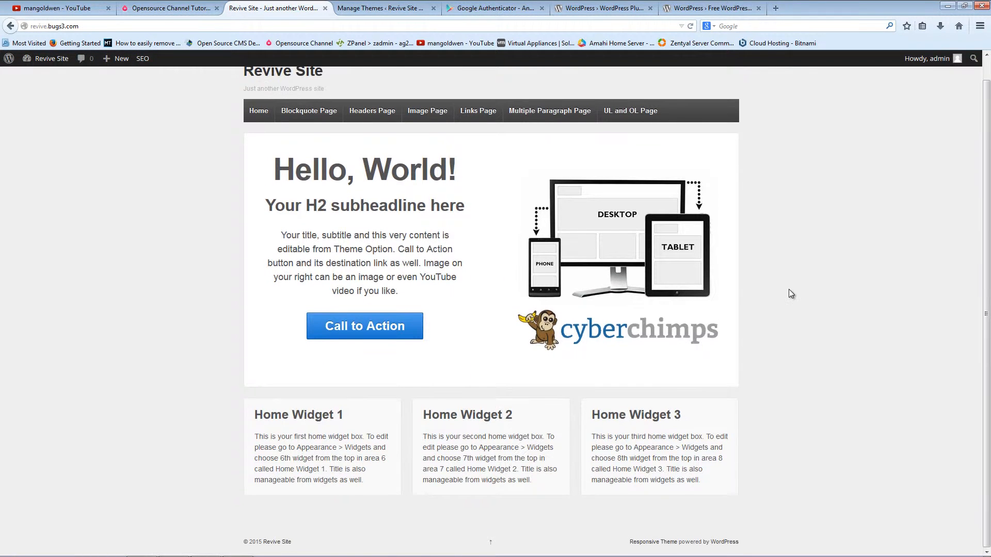
scroll(788, 290, up, 1)
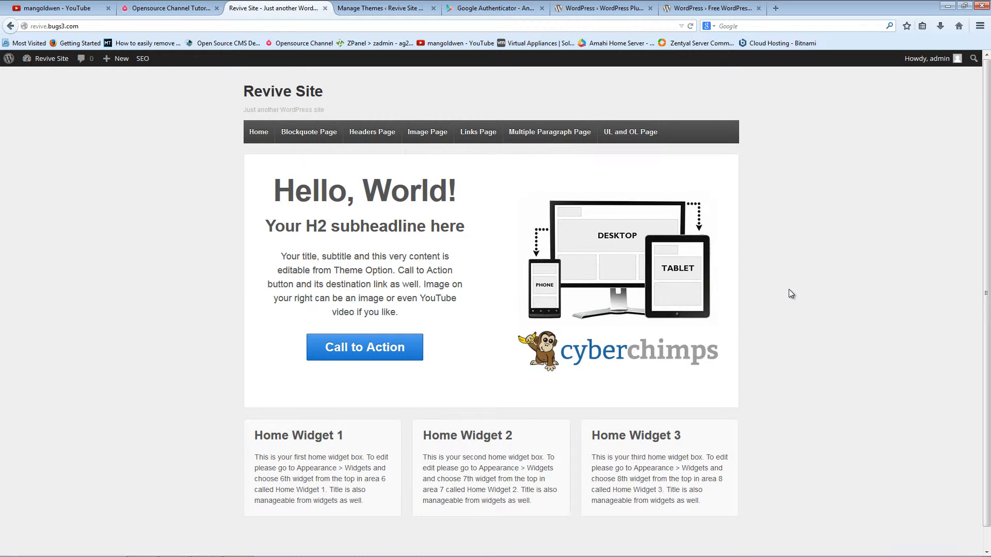
click(579, 5)
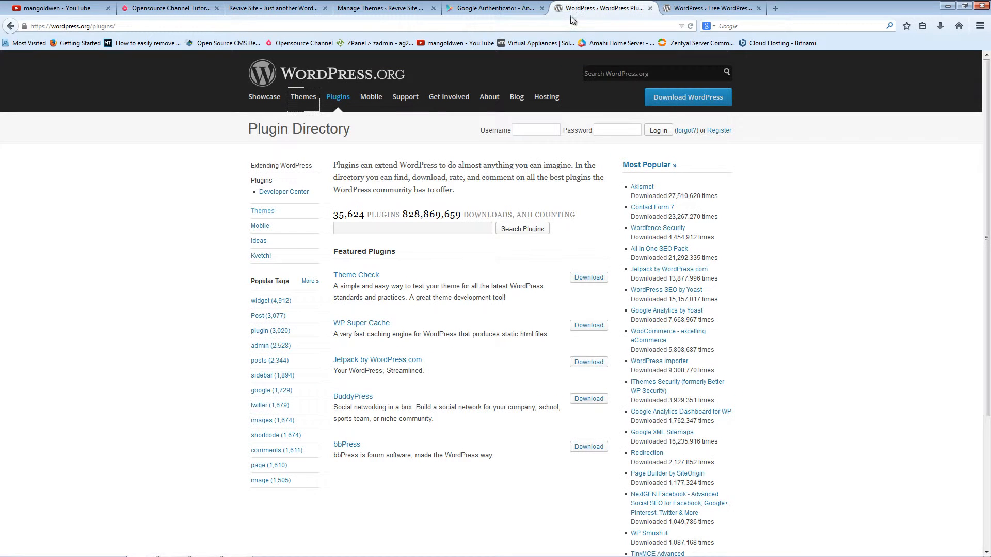
- Download and save the Analytical Lite theme zip from the WordPress.org themes directory
click(702, 9)
scroll(852, 276, down, 10)
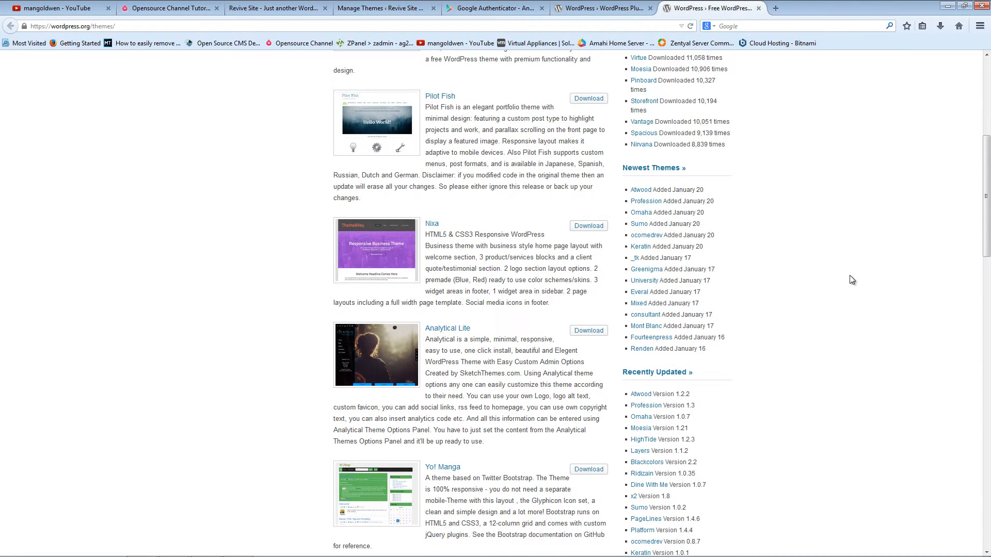
scroll(850, 279, down, 4)
scroll(846, 280, up, 6)
scroll(846, 280, down, 7)
scroll(847, 279, up, 13)
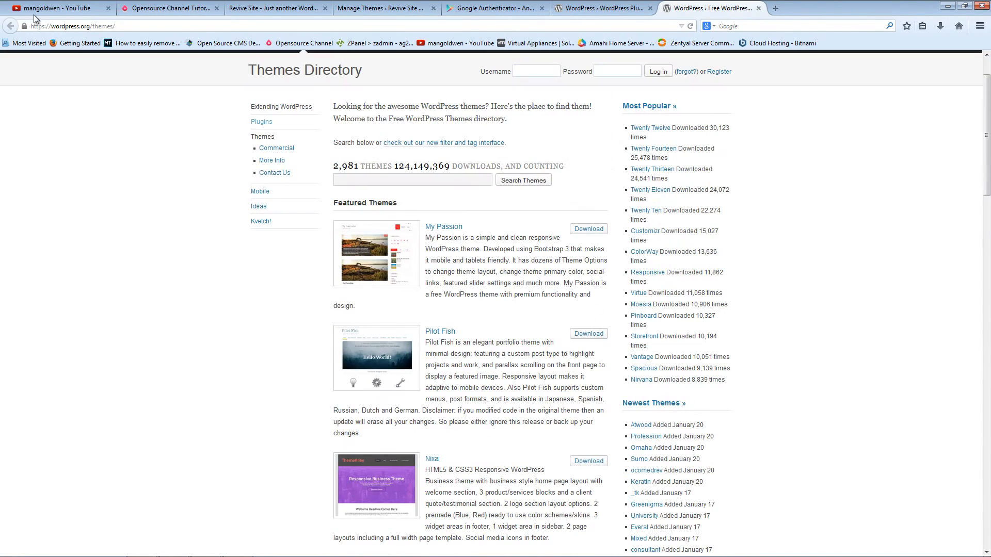
scroll(861, 312, down, 8)
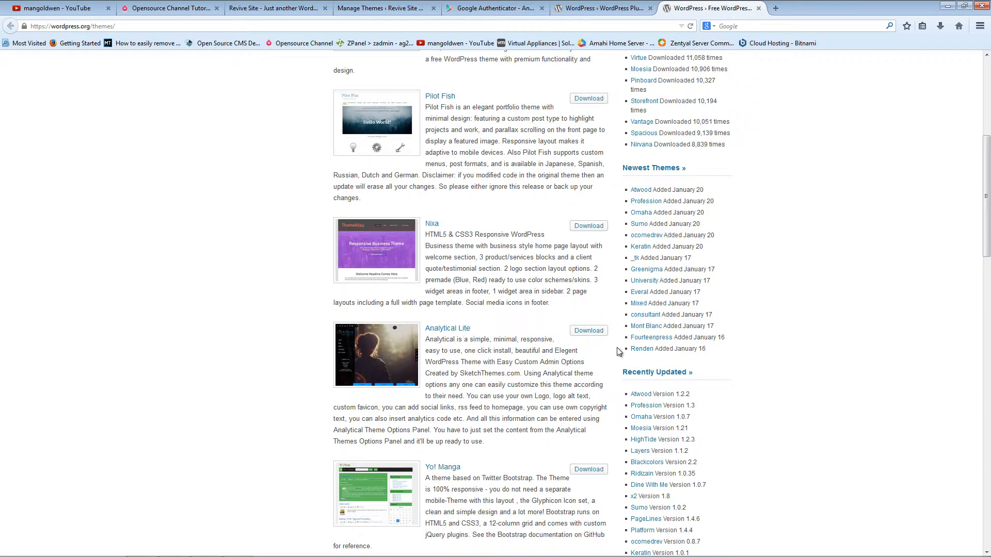
click(588, 331)
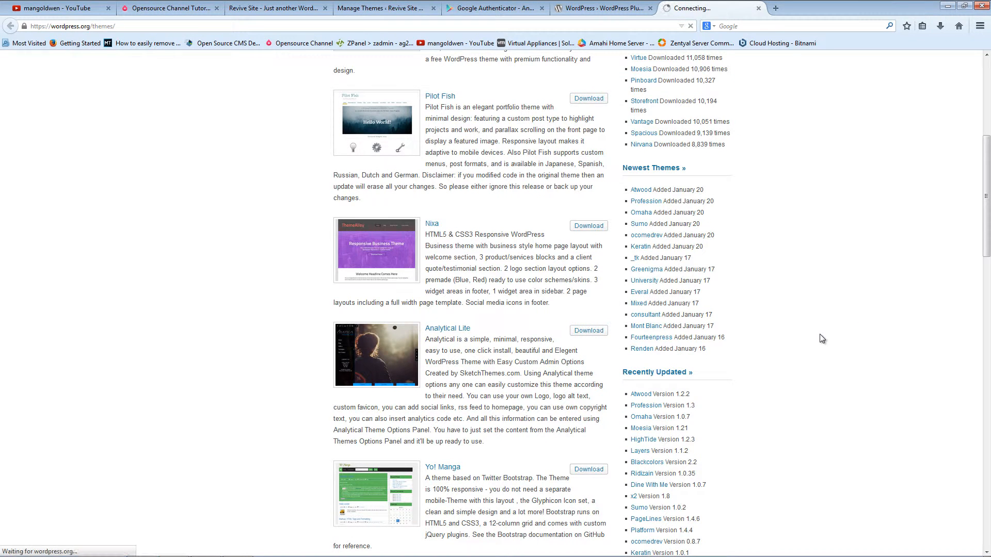
click(513, 441)
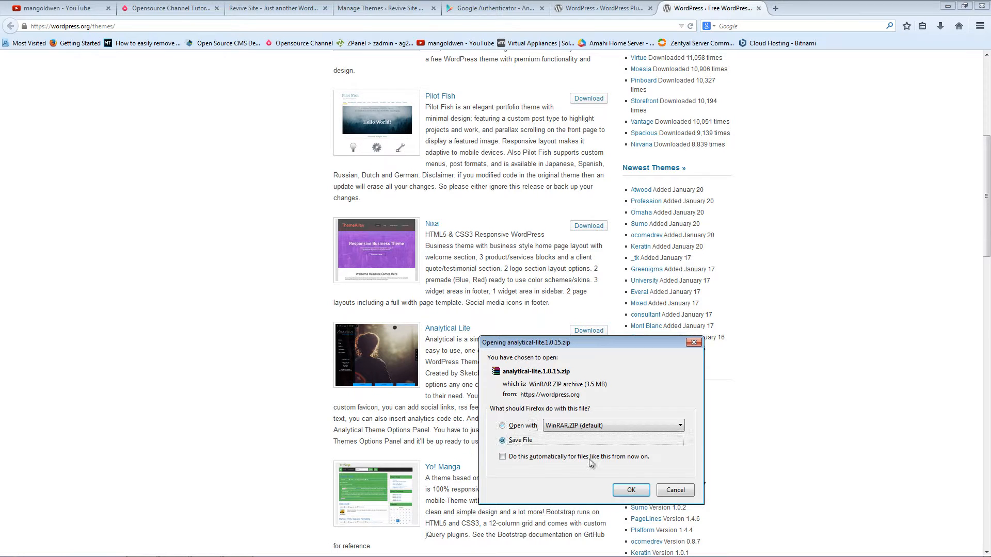
click(639, 491)
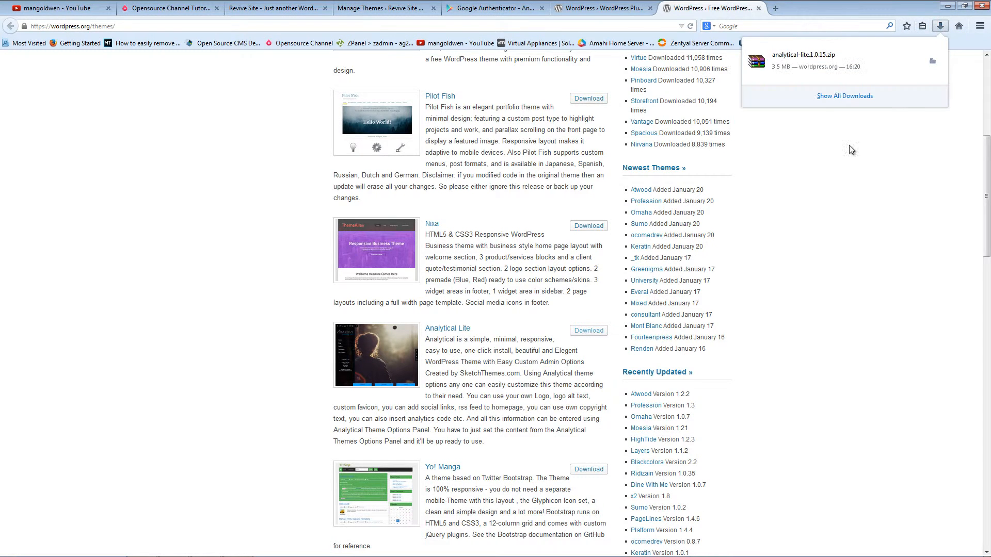
- Open the folder containing analytical-lite.1.0.15.zip from the Downloads Library
click(844, 97)
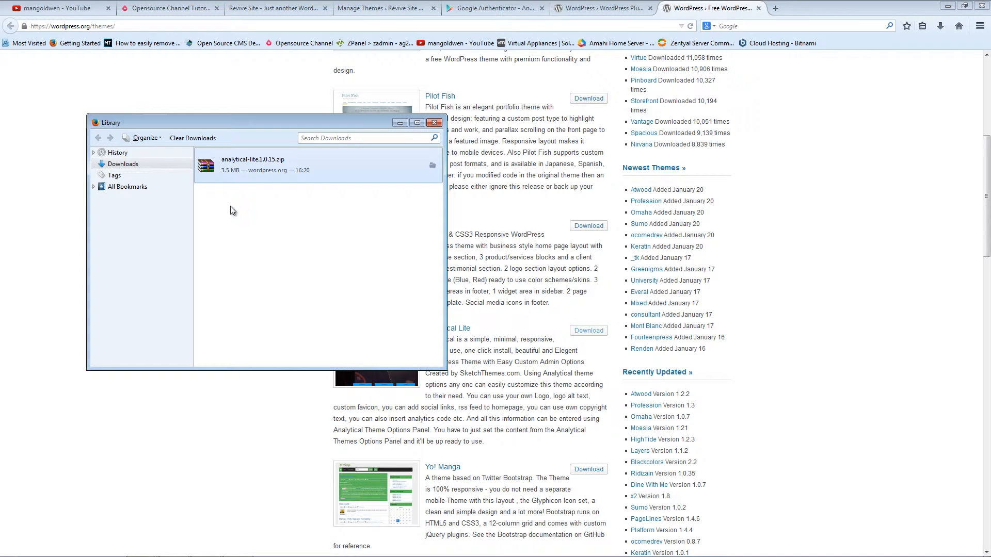
right_click(350, 174)
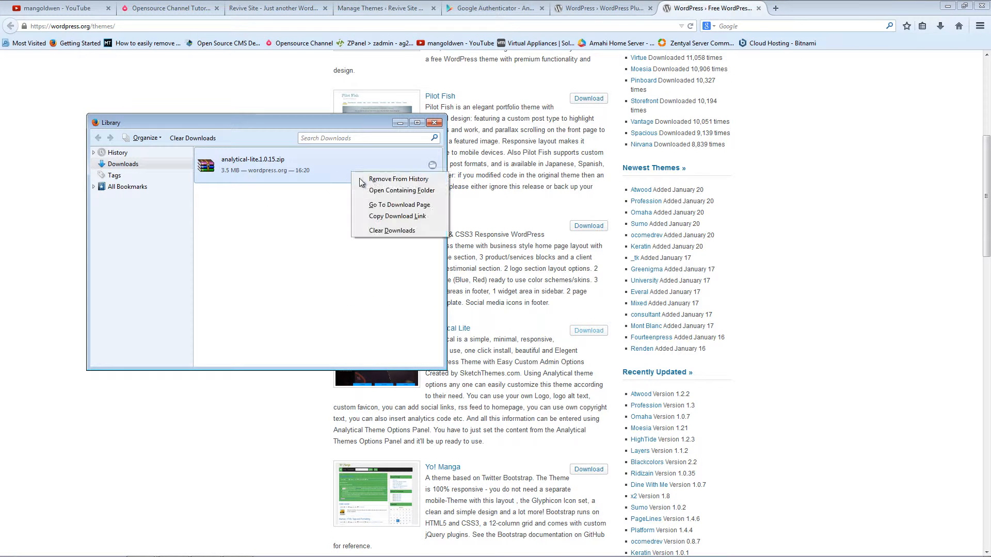
click(427, 191)
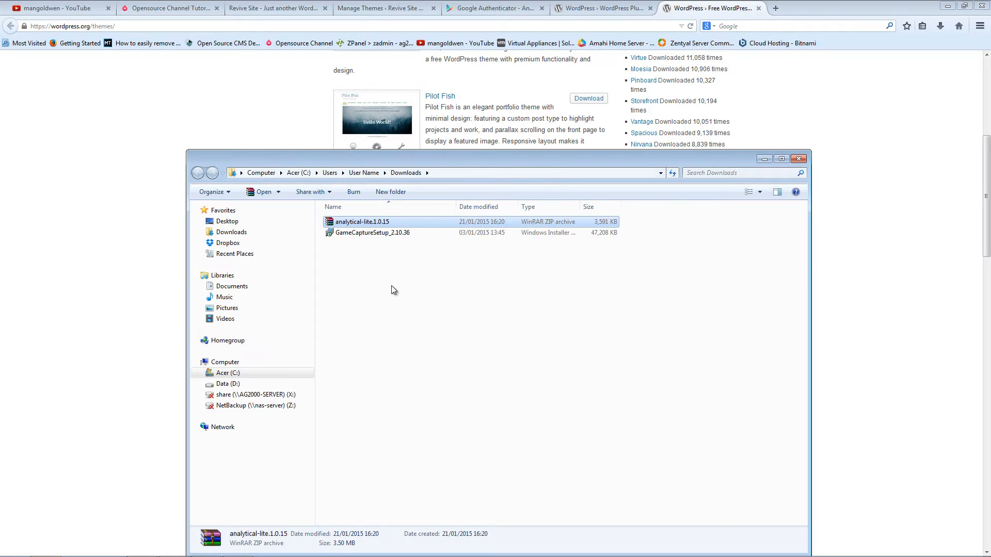
- Copy the Downloads folder path from the Explorer address bar, then return to Firefox's Manage Themes page
click(463, 172)
right_click(294, 172)
click(319, 207)
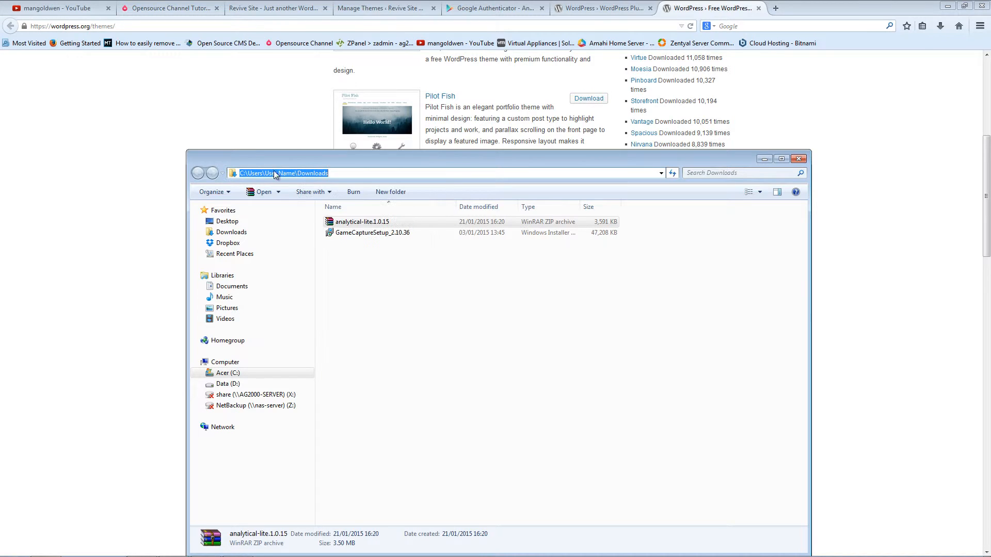
click(274, 9)
click(360, 9)
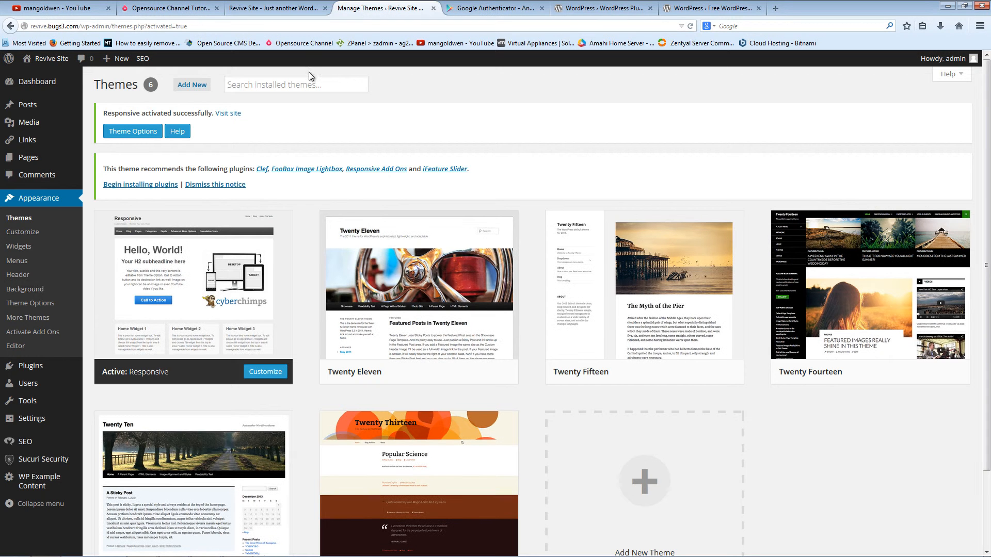
- Start a theme upload via Add New and Upload Theme, then bring up the file picker
click(204, 87)
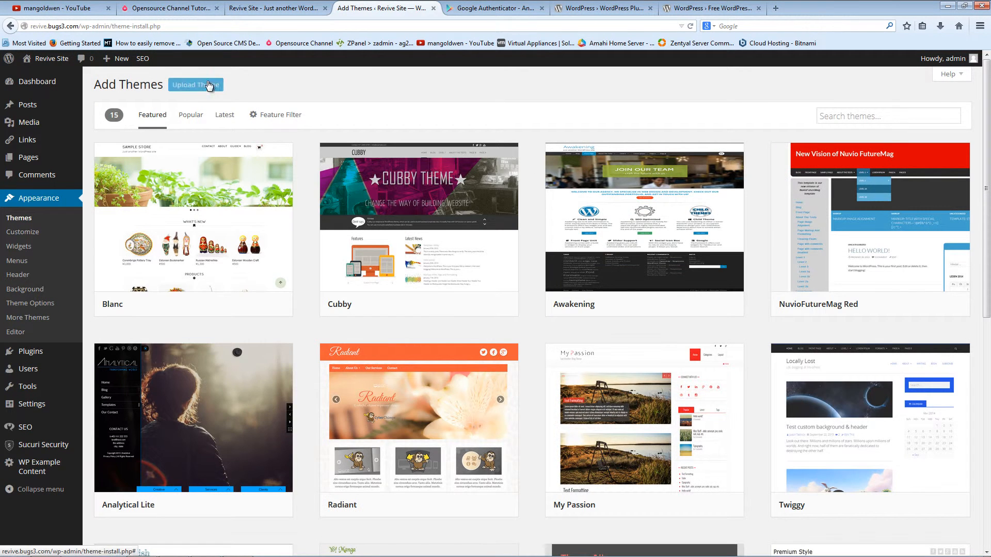
click(209, 86)
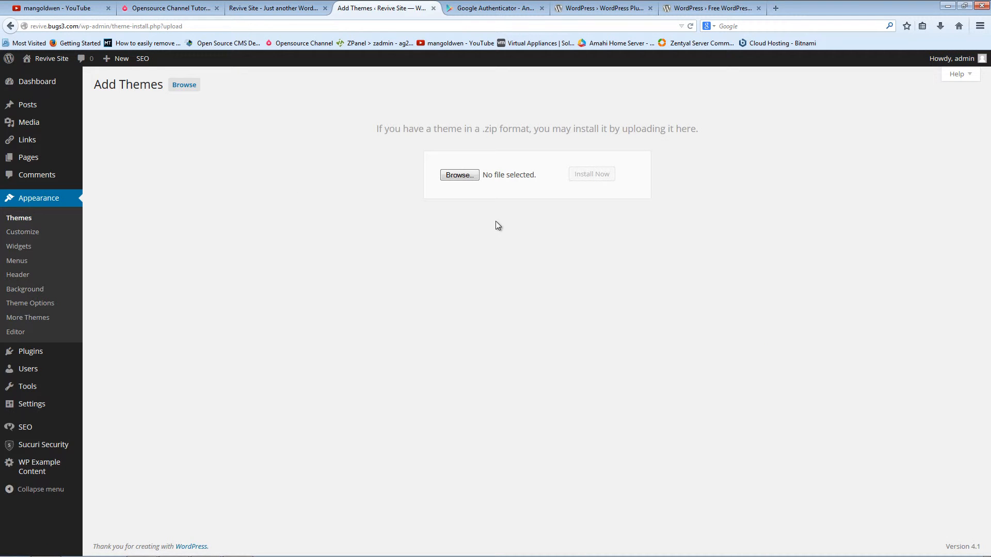
click(460, 175)
- Navigate the file dialog to the pasted Downloads path and choose analytical-lite.1.0.15.zip
click(394, 245)
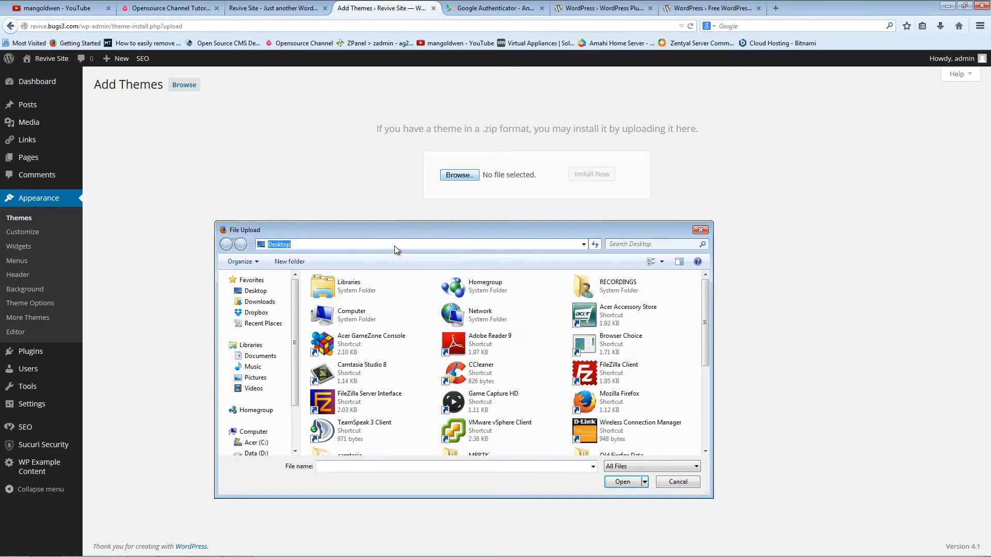
right_click(394, 245)
click(419, 291)
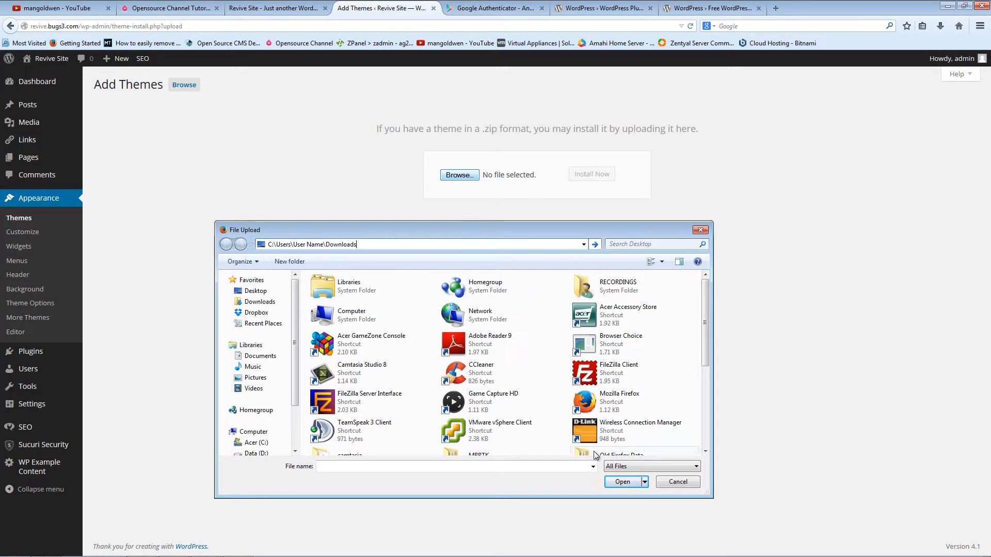
click(622, 482)
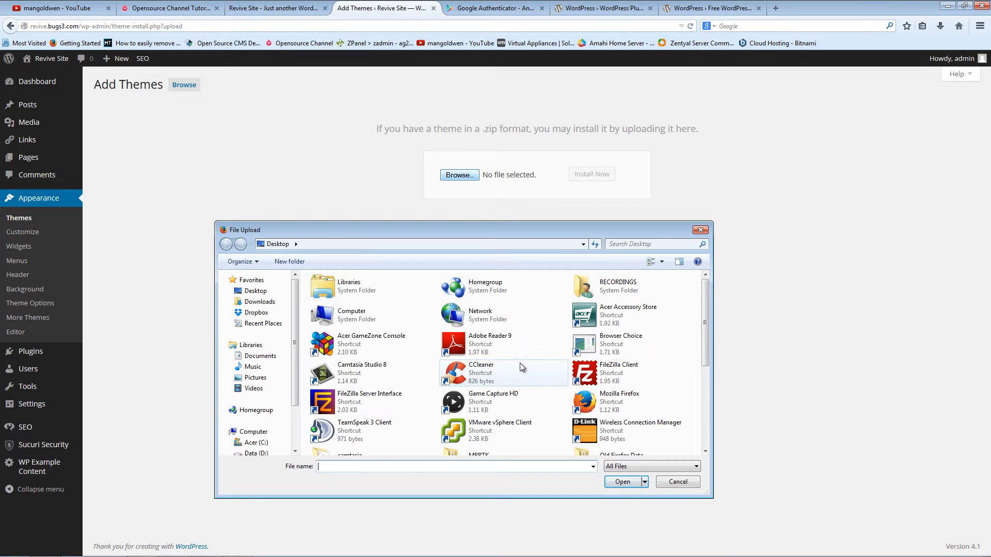
click(407, 468)
right_click(410, 469)
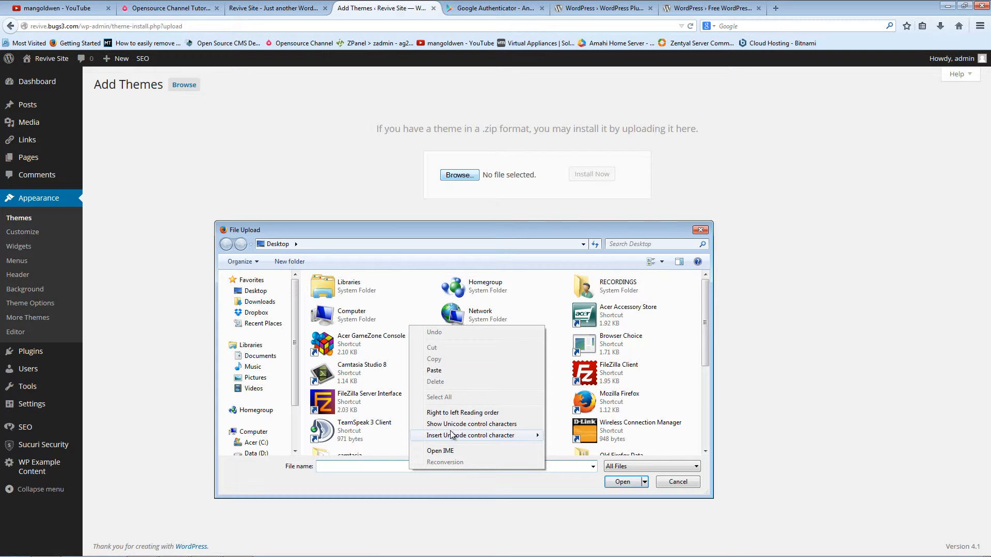
click(469, 369)
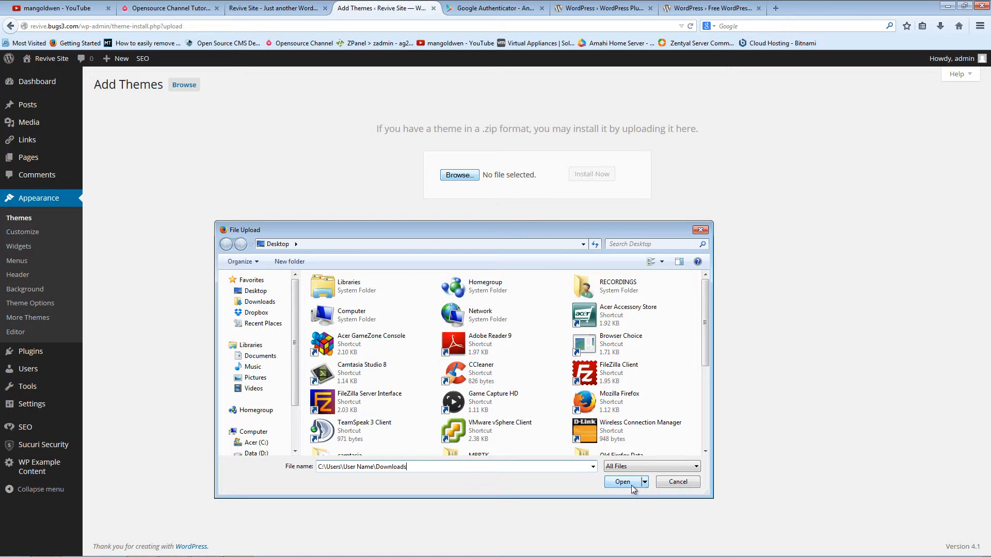
click(629, 483)
double_click(360, 291)
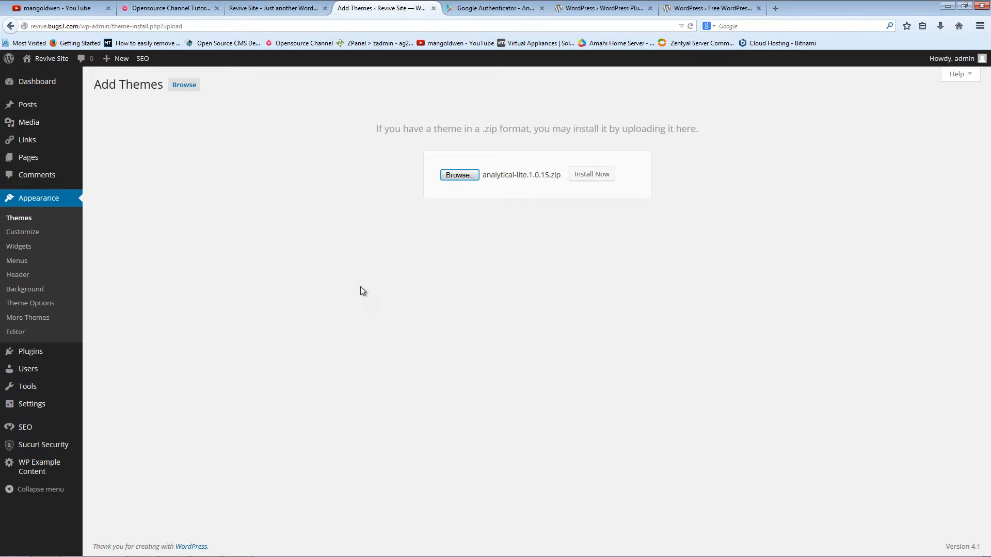
- Install the chosen theme zip, reloading and resending when the page stalls blank
click(592, 175)
click(588, 179)
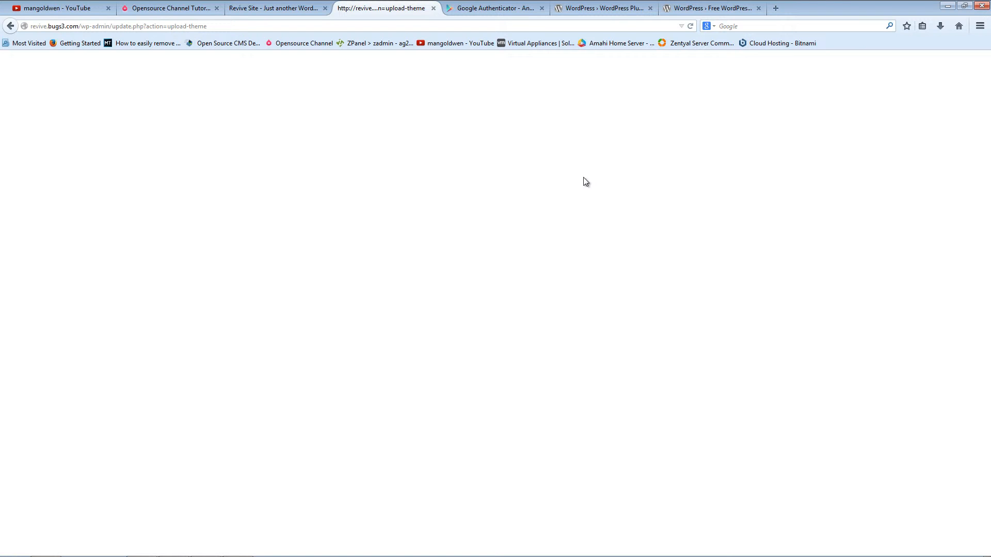
click(689, 26)
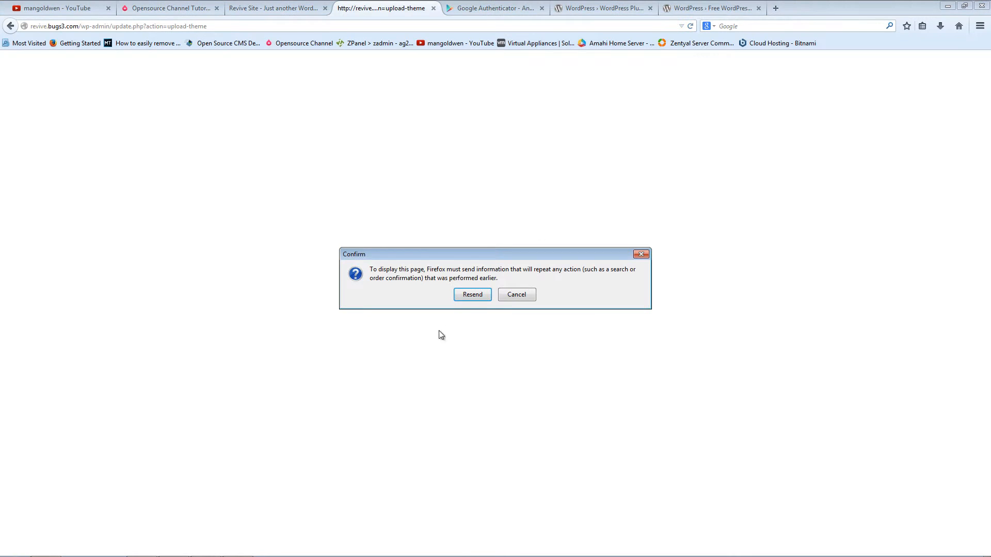
click(471, 296)
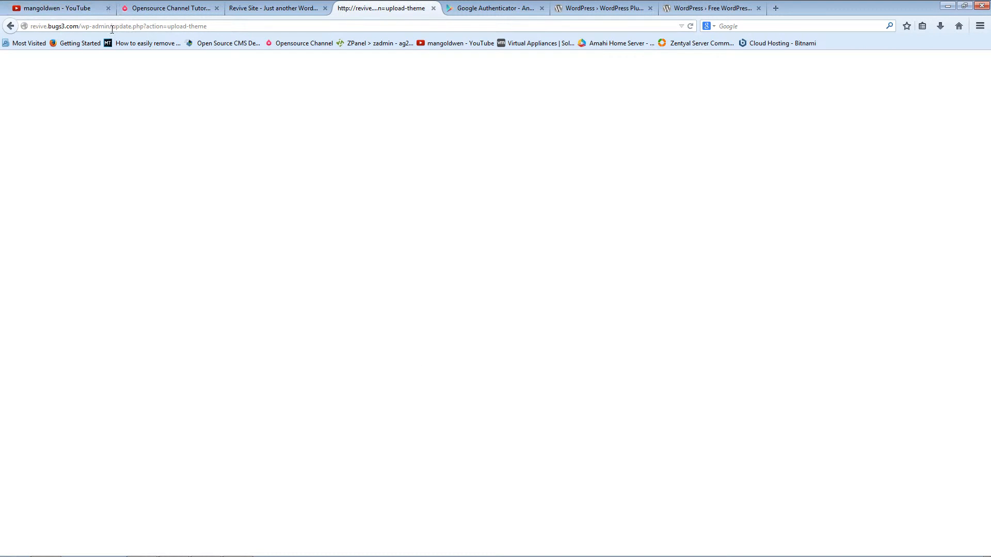
- Trim the address to /wp-admin/ to load the admin Dashboard
drag(112, 29, 207, 28)
key(BackSpace)
key(Return)
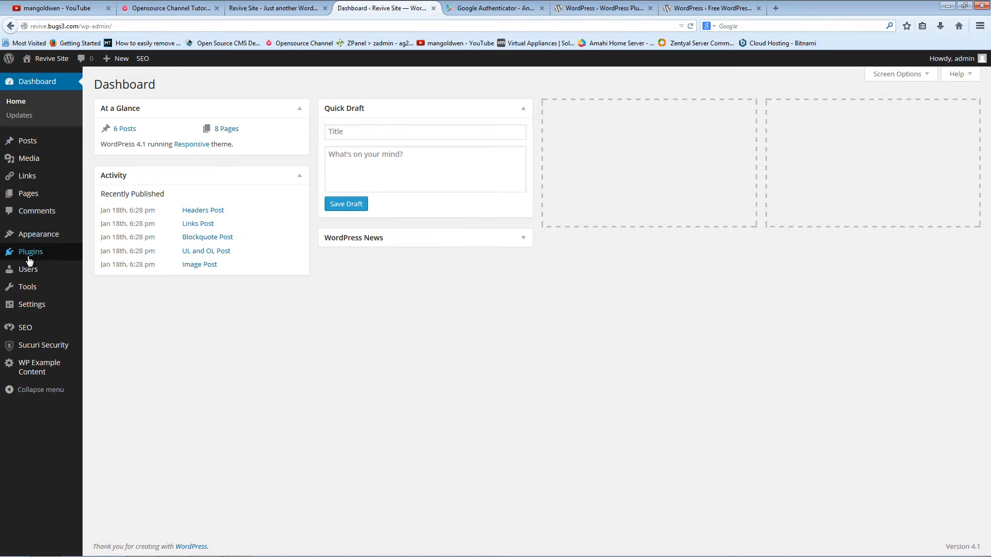
- Activate the Analytical Lite theme from Appearance > Themes
mouse_move(49, 240)
click(117, 241)
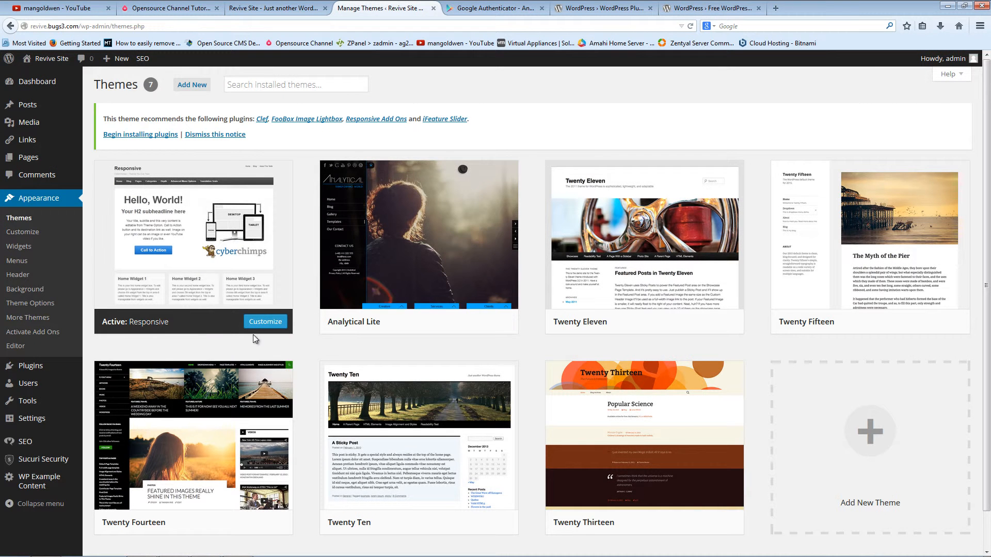
mouse_move(411, 247)
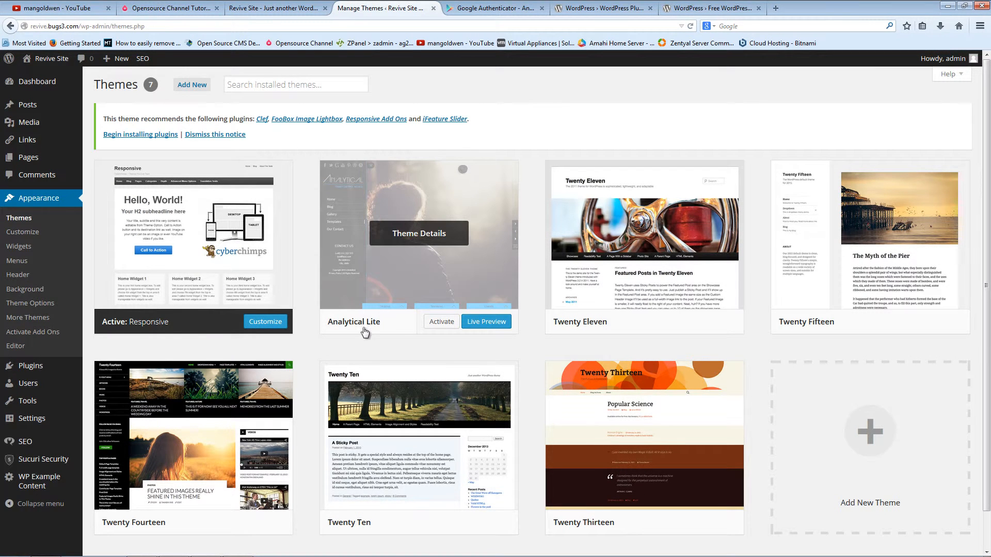
click(441, 322)
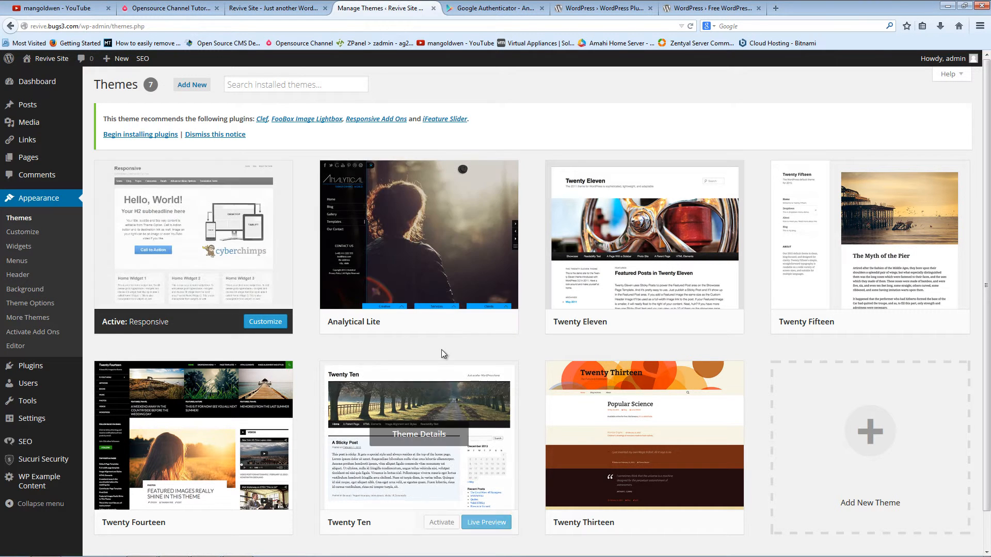
click(441, 322)
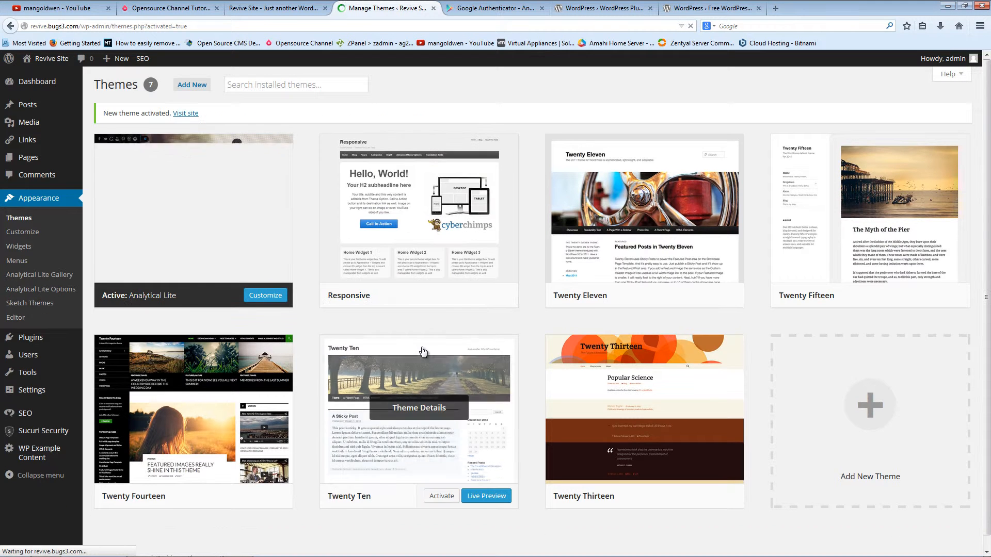
- Reload the site's front page to view it in Analytical Lite, then return to Themes
click(274, 7)
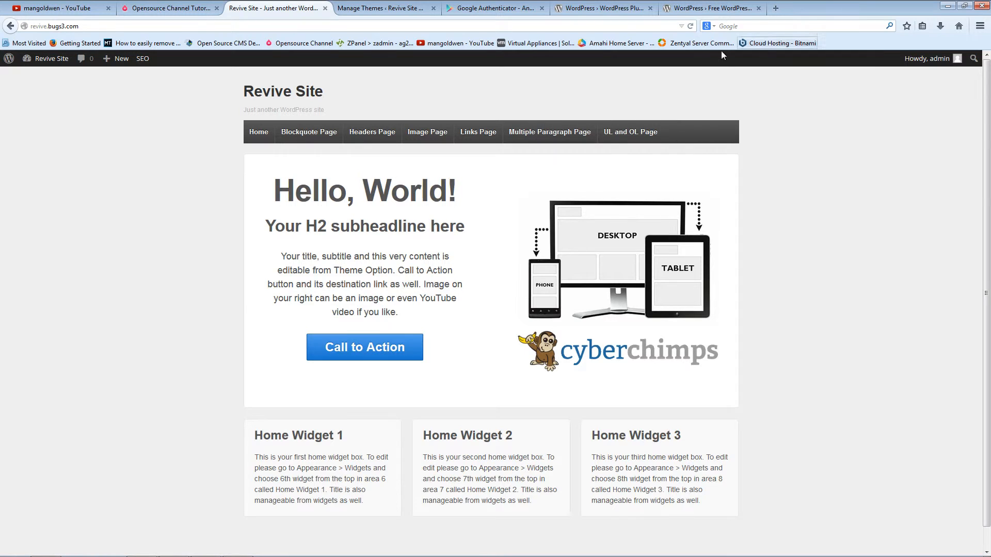
click(690, 27)
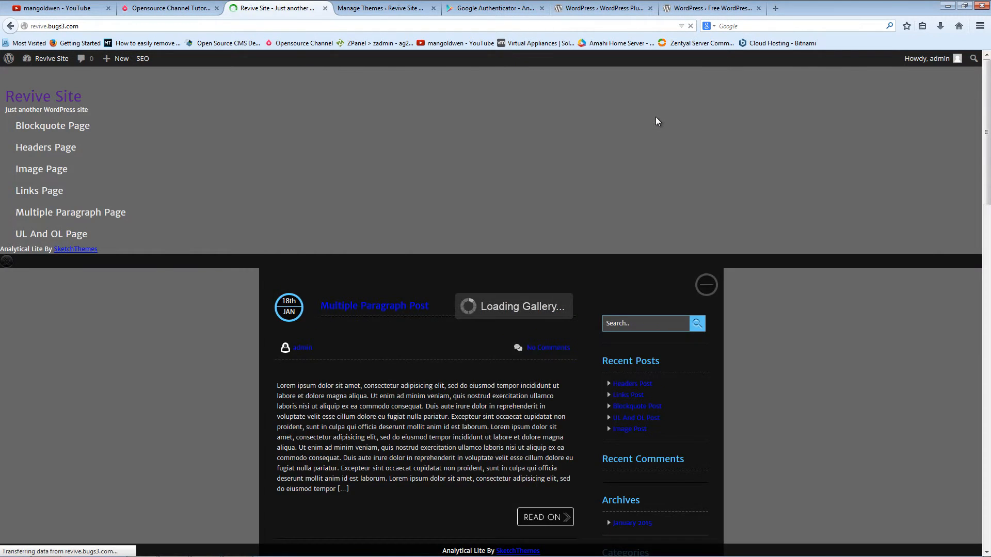
scroll(581, 187, down, 7)
scroll(582, 197, up, 7)
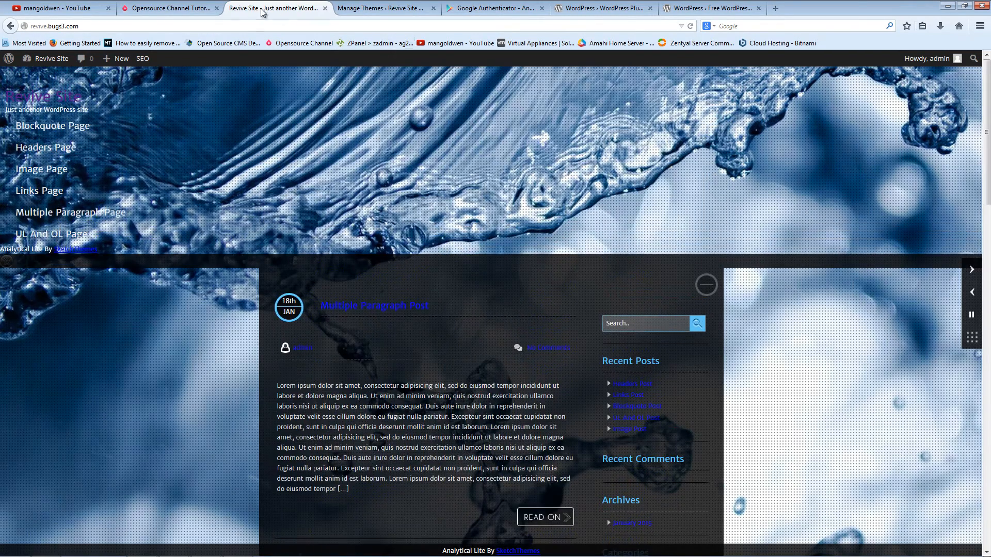
click(380, 8)
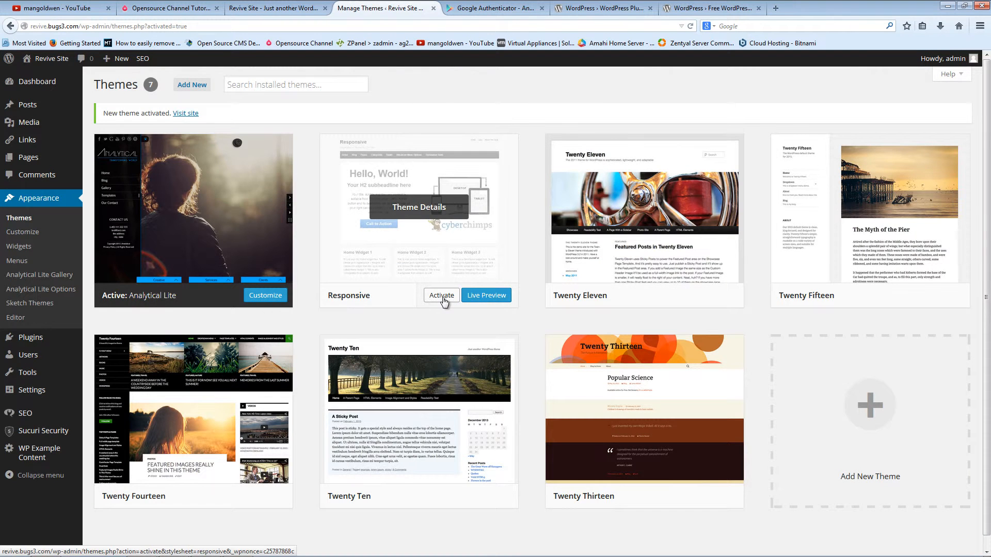
- Reactivate Responsive, delete Analytical Lite from its Theme Details, and minimise Firefox
click(441, 297)
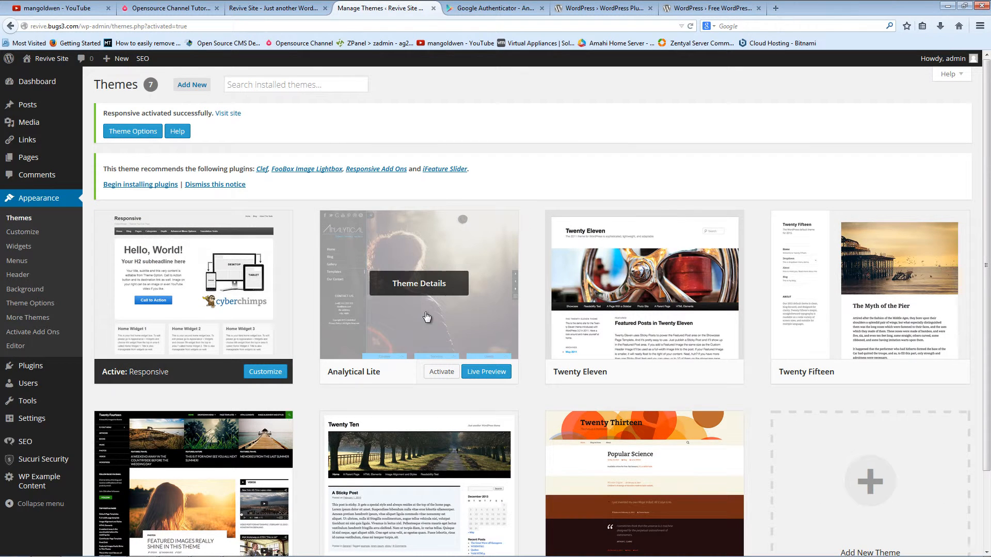
click(412, 288)
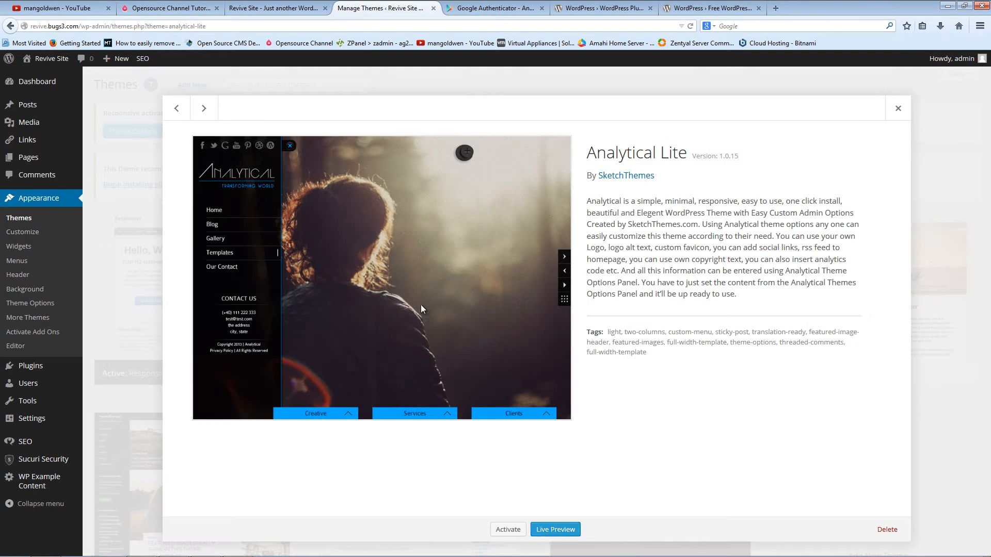
click(883, 529)
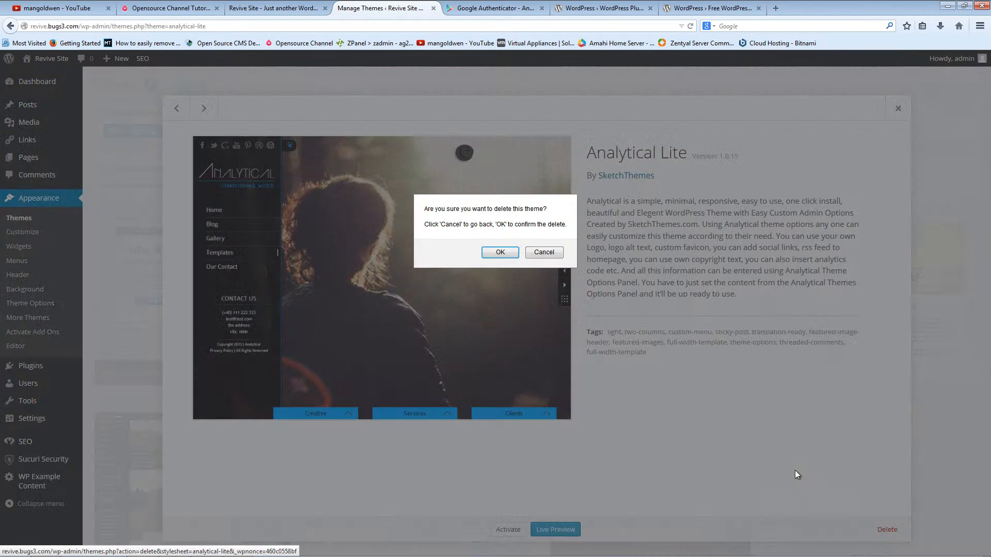
click(500, 251)
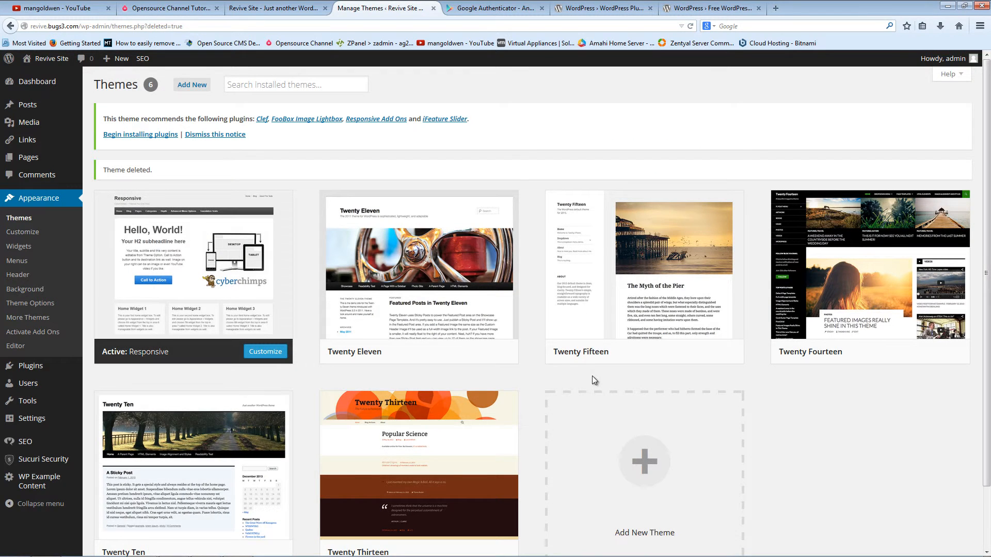
scroll(593, 375, down, 3)
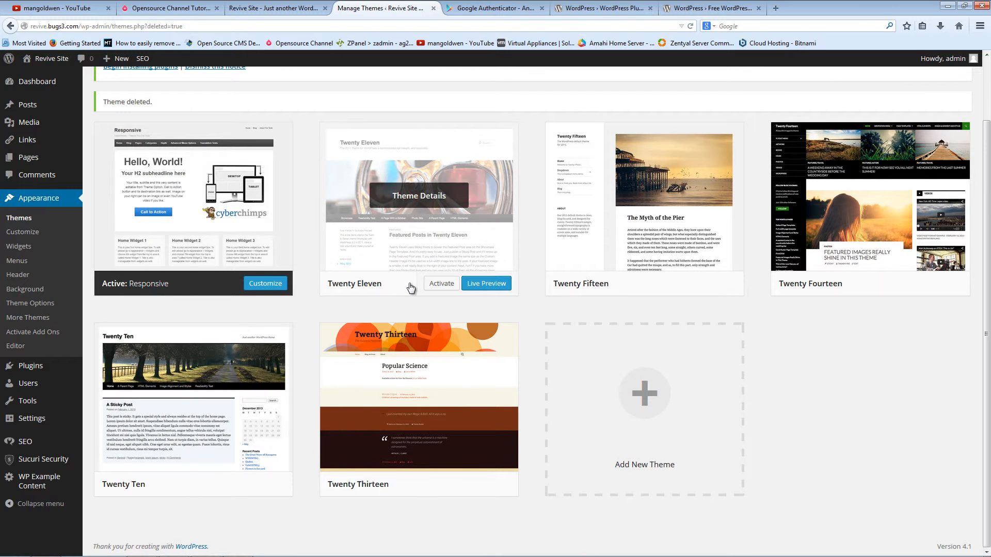
click(947, 6)
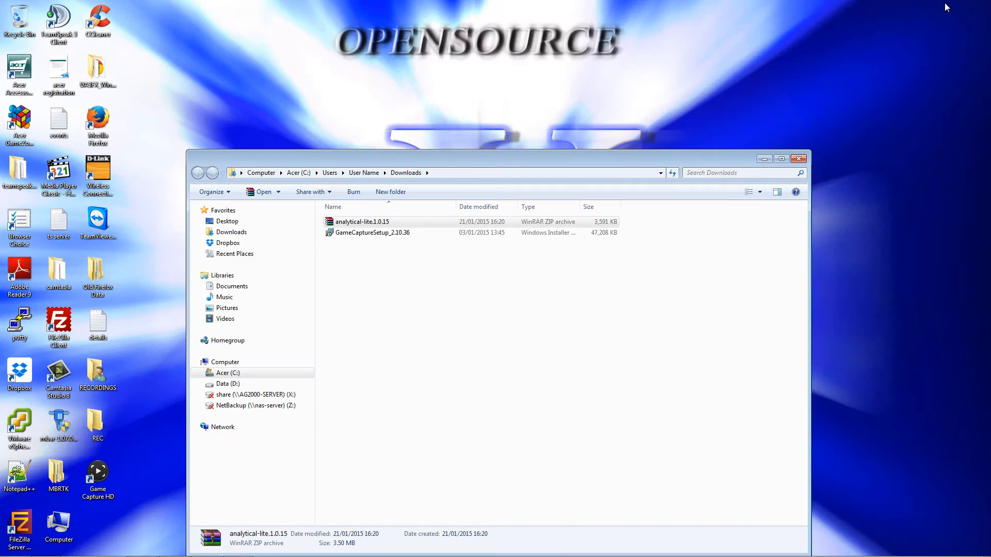
- Extract the analytical-lite.1.0.15 archive into its own folder
click(354, 226)
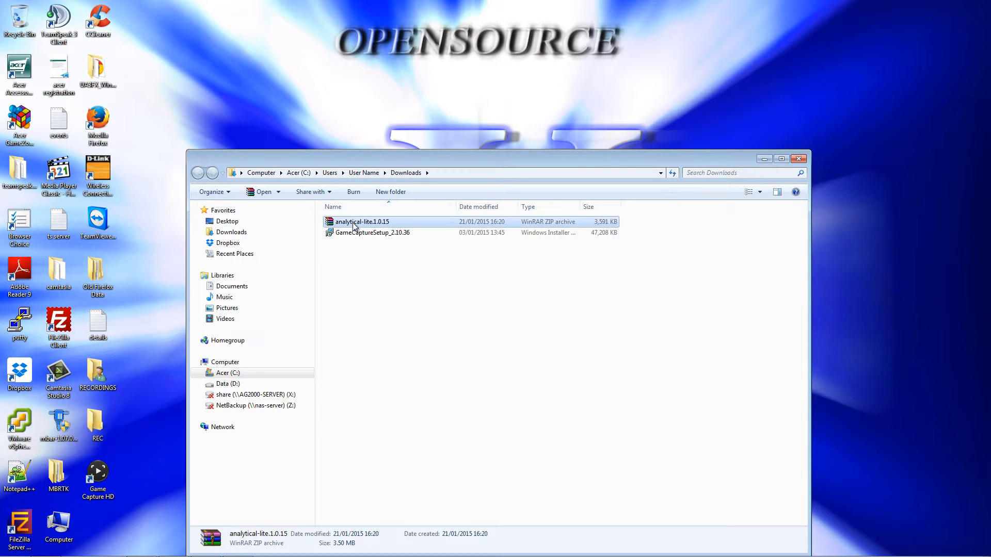
double_click(353, 224)
right_click(354, 224)
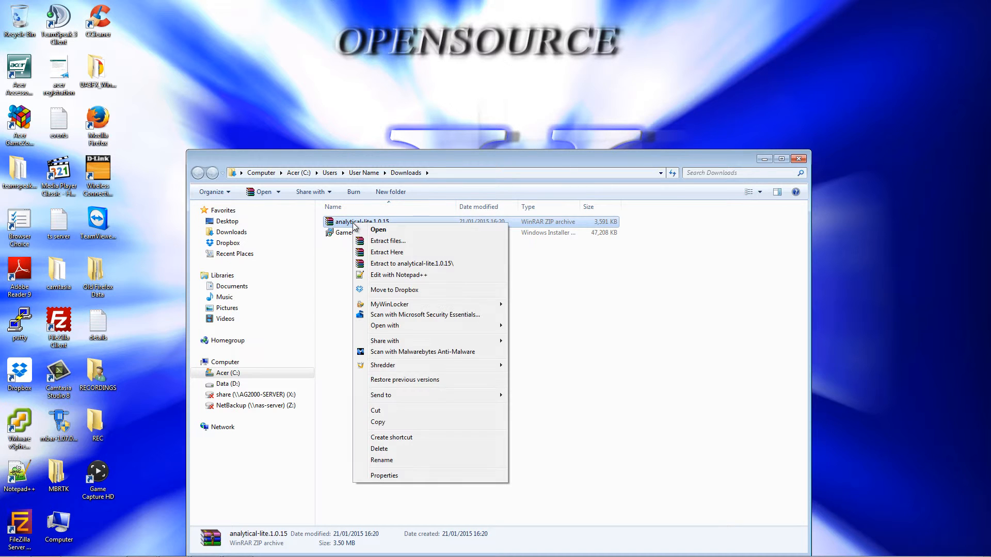
click(415, 264)
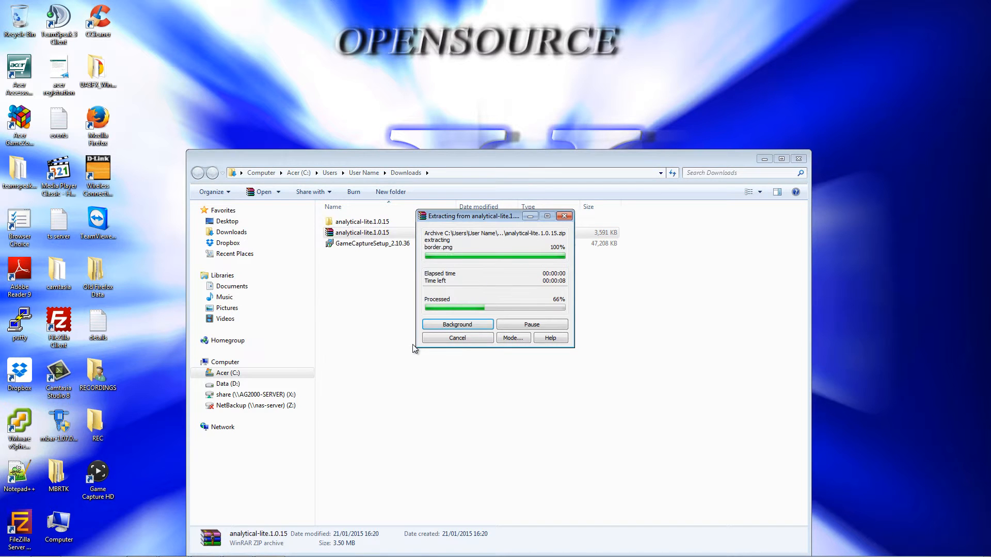
- Browse into analytical-lite.1.0.15 and its analytical-lite theme folder, then move the Explorer window aside
double_click(385, 223)
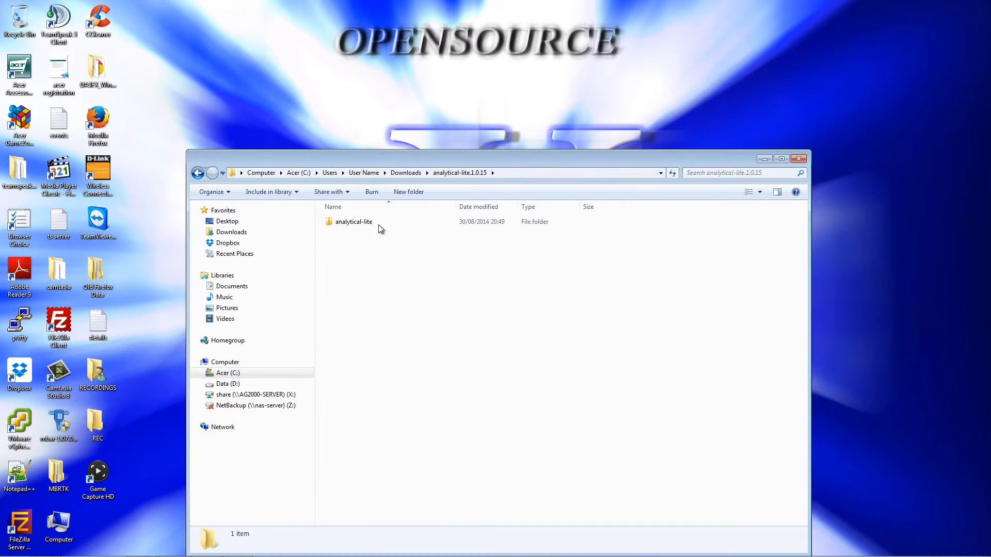
double_click(377, 222)
scroll(421, 328, down, 3)
scroll(420, 330, up, 3)
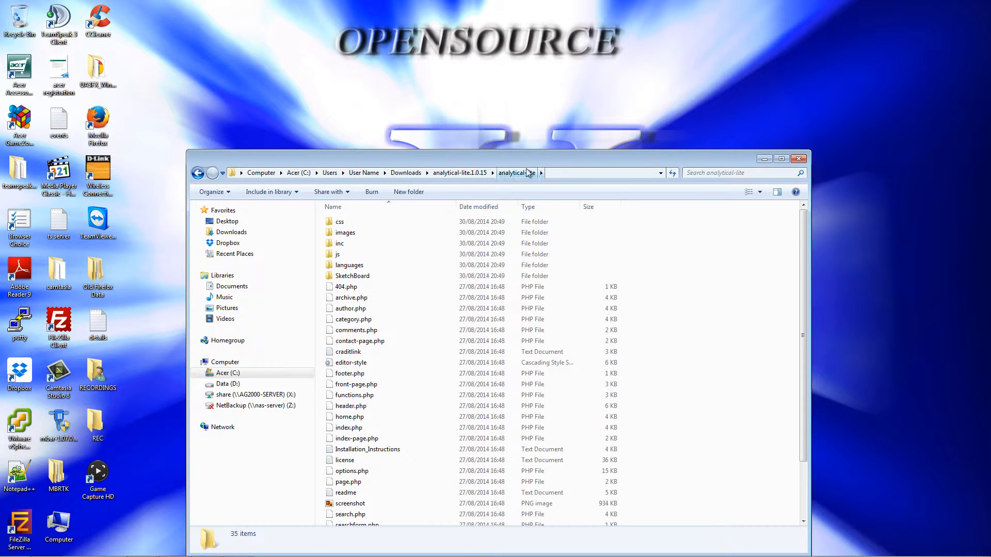
click(459, 173)
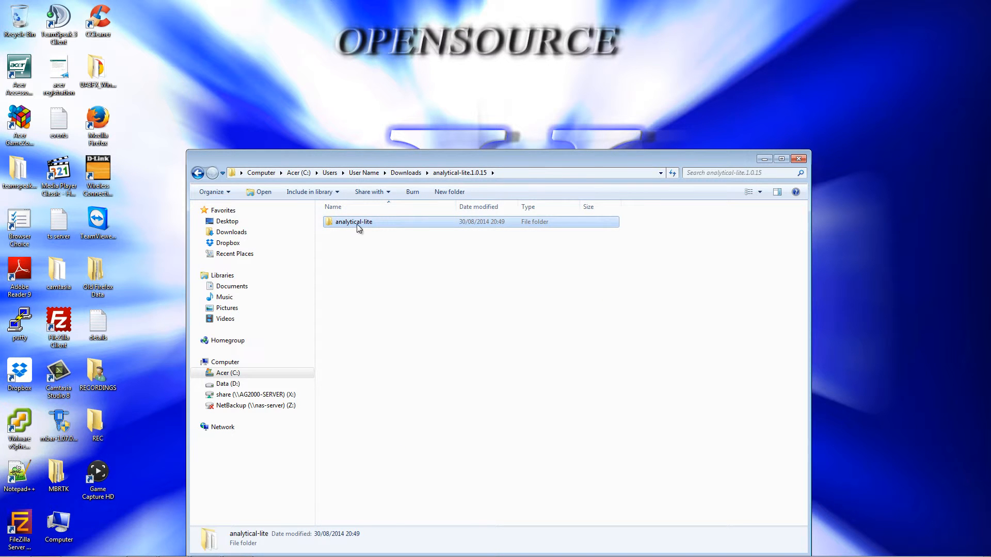
double_click(357, 224)
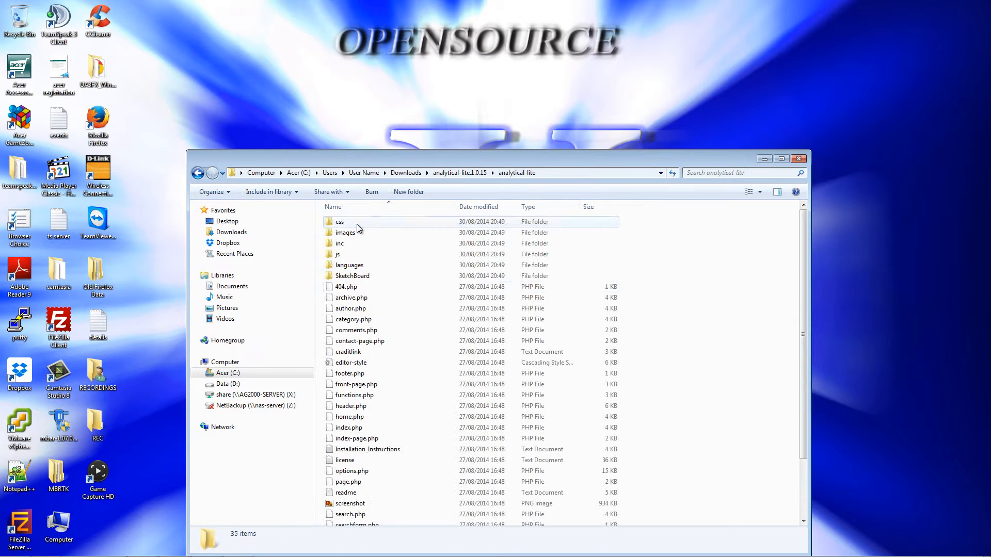
click(472, 173)
drag(492, 154, 622, 26)
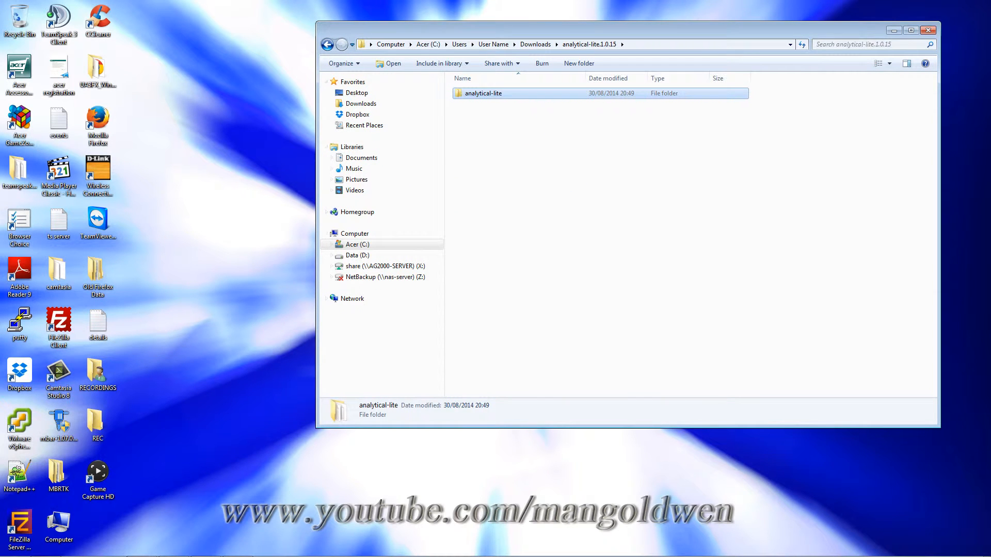
- Try opening the server's wp-content folder and cancel the stalled listing twice
click(173, 549)
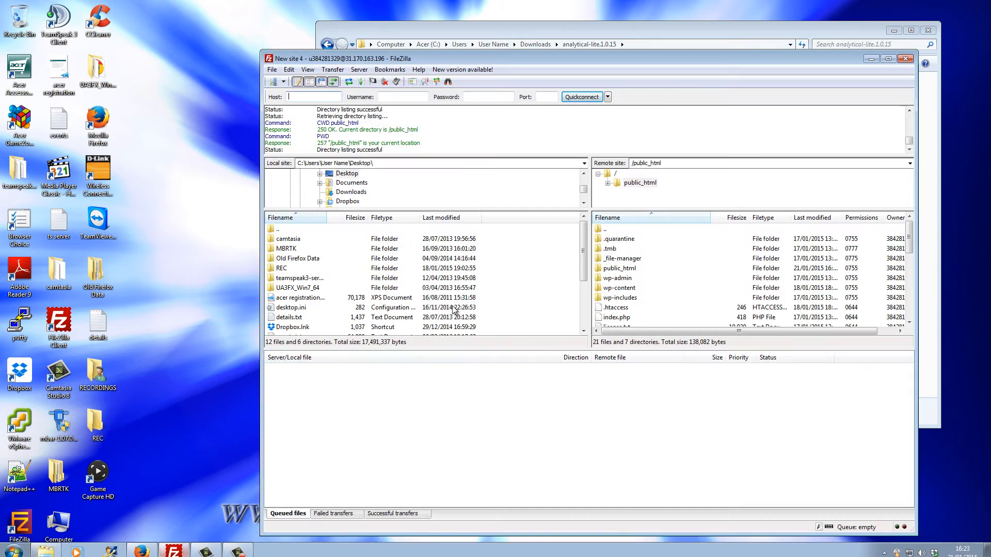
drag(462, 60, 299, 58)
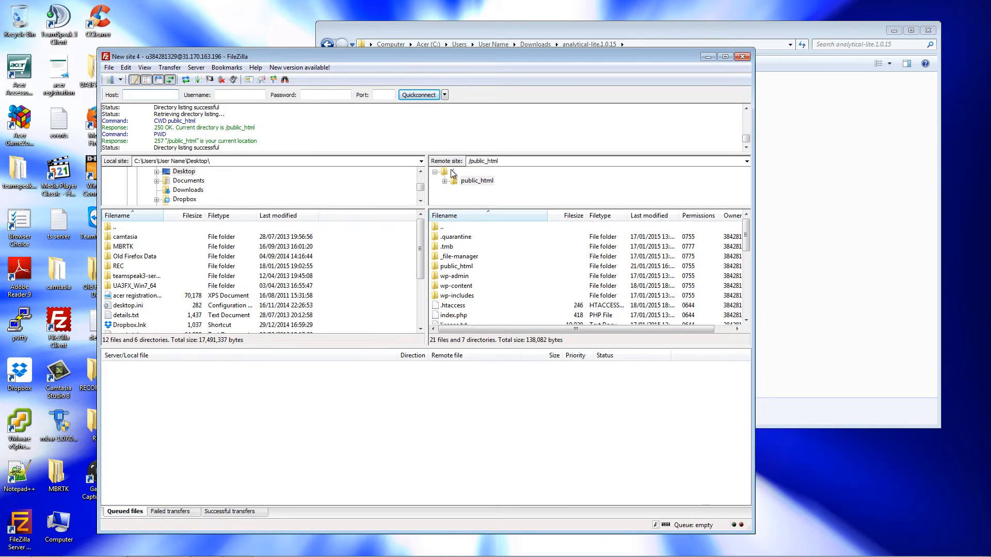
double_click(456, 287)
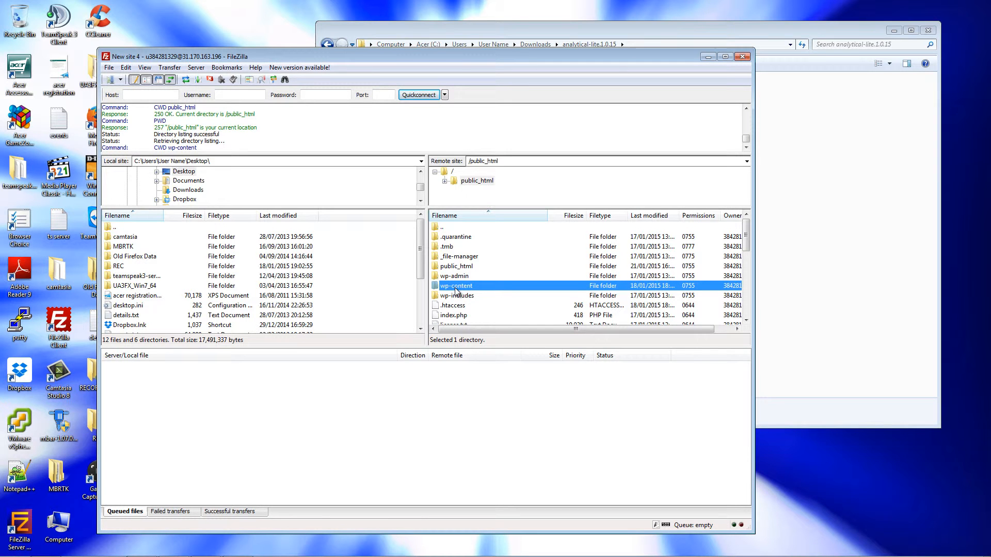
click(464, 385)
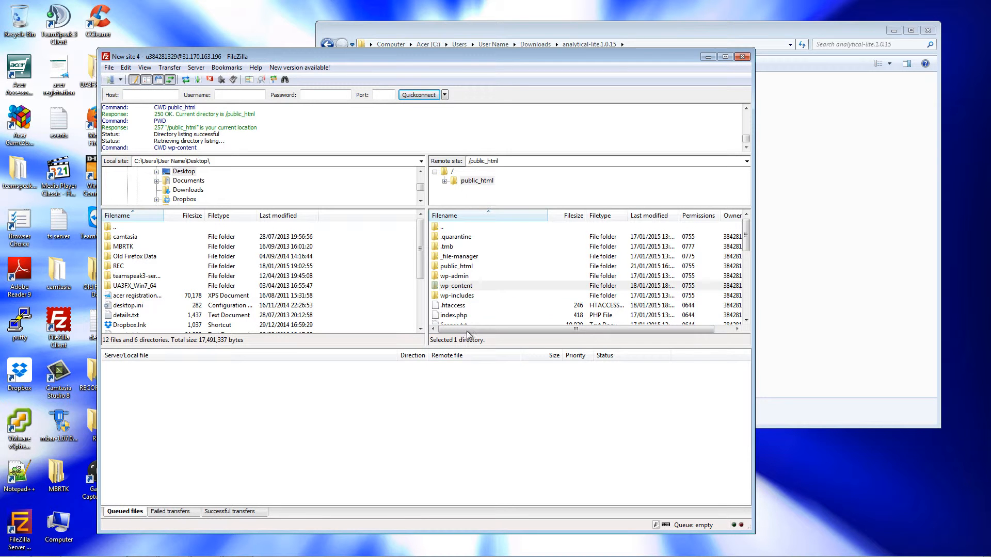
click(472, 285)
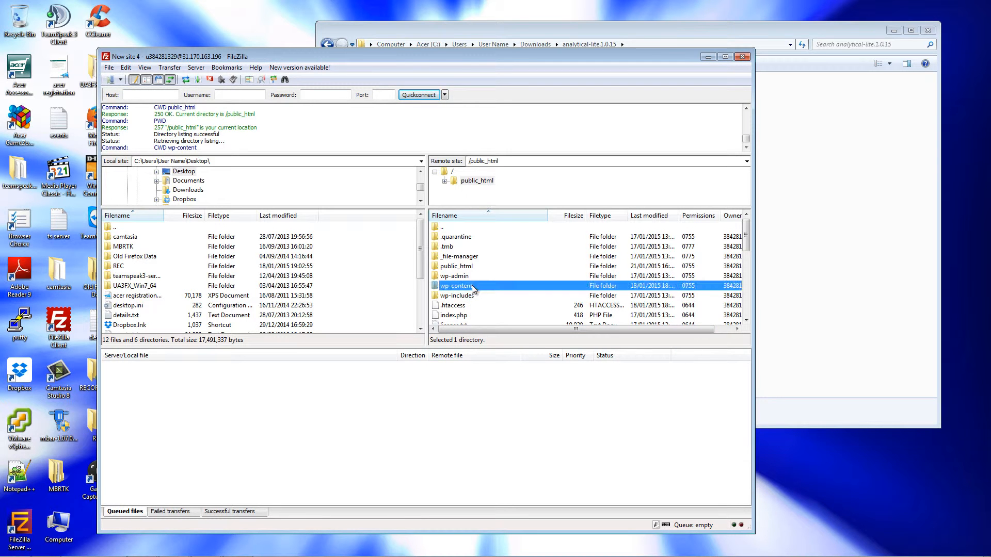
click(210, 79)
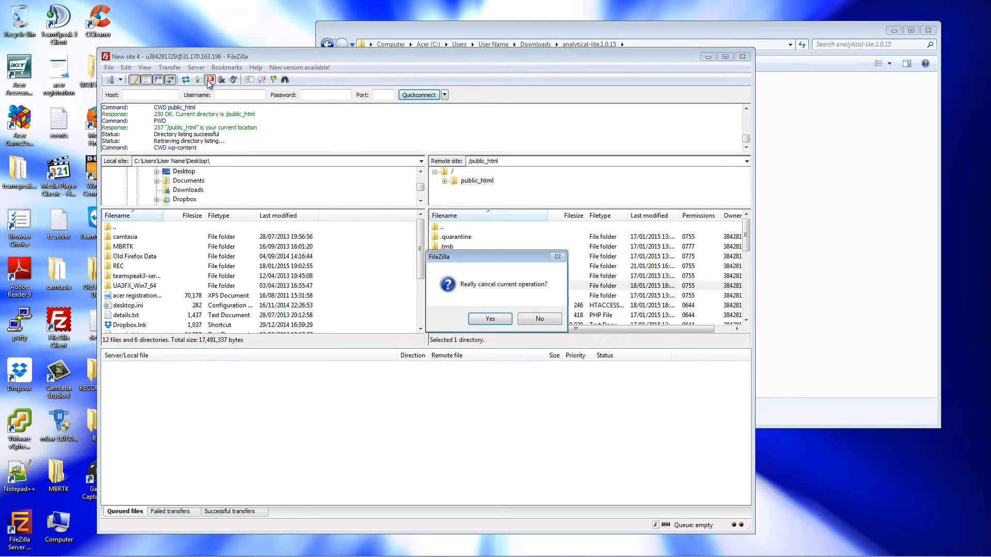
click(491, 318)
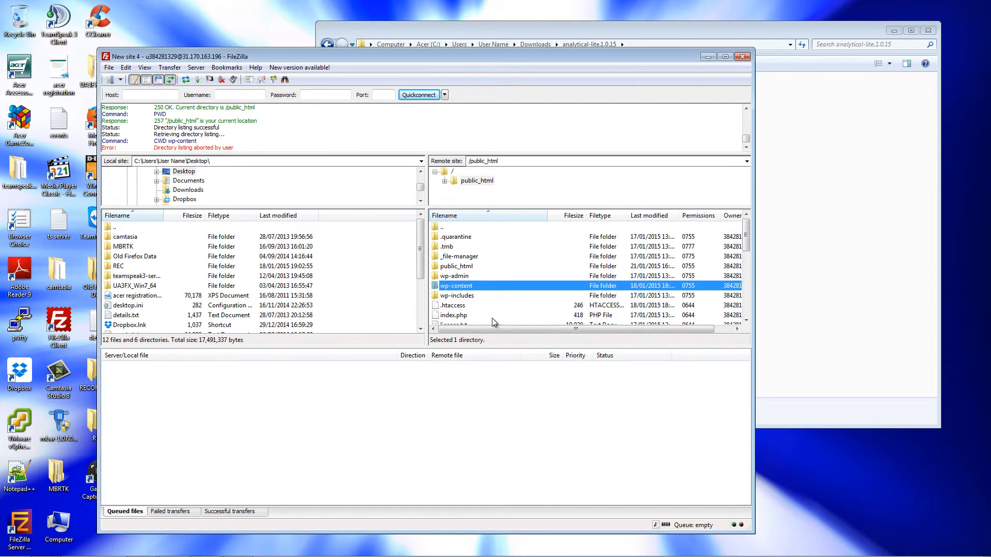
double_click(484, 286)
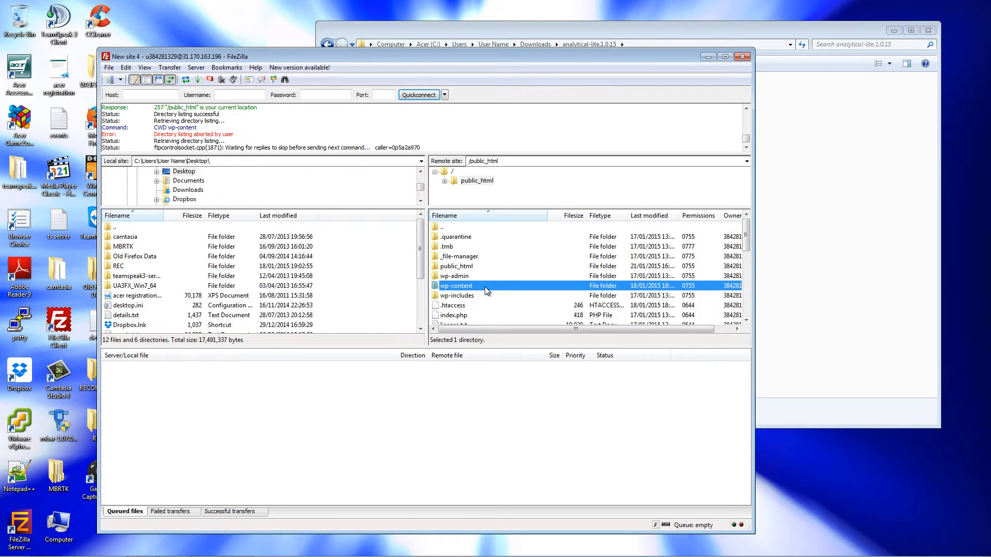
click(210, 79)
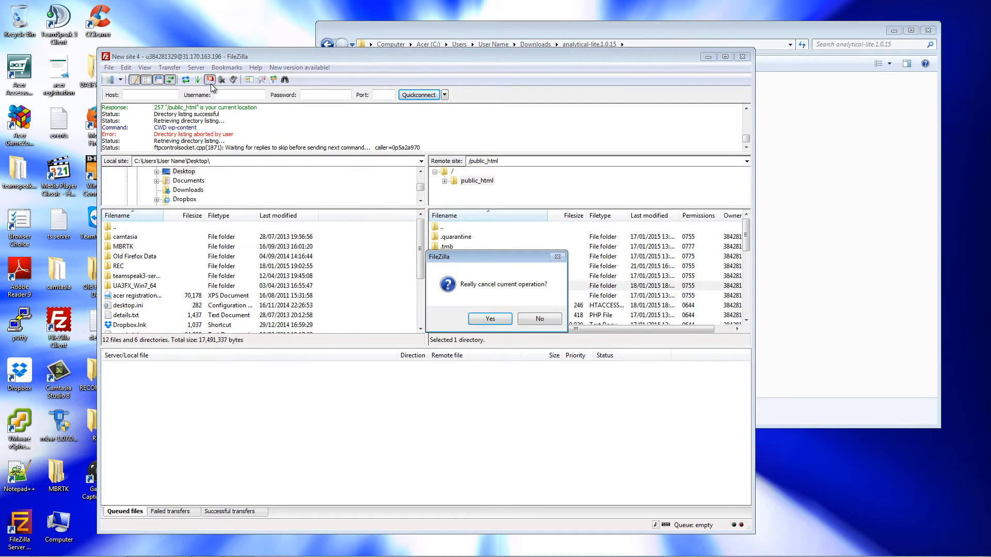
click(495, 316)
- Disconnect from the FTP server and open the Site Manager
click(108, 69)
click(108, 70)
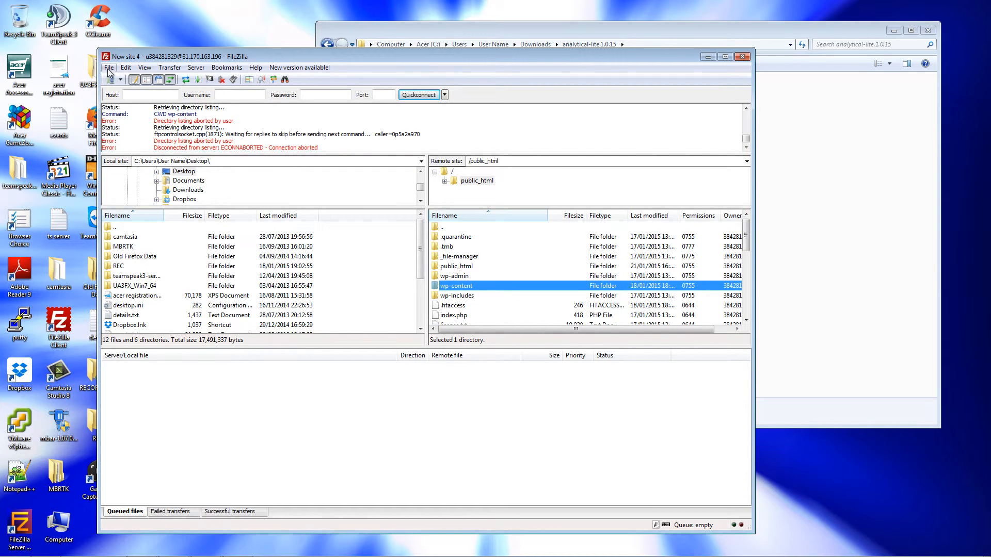
click(221, 80)
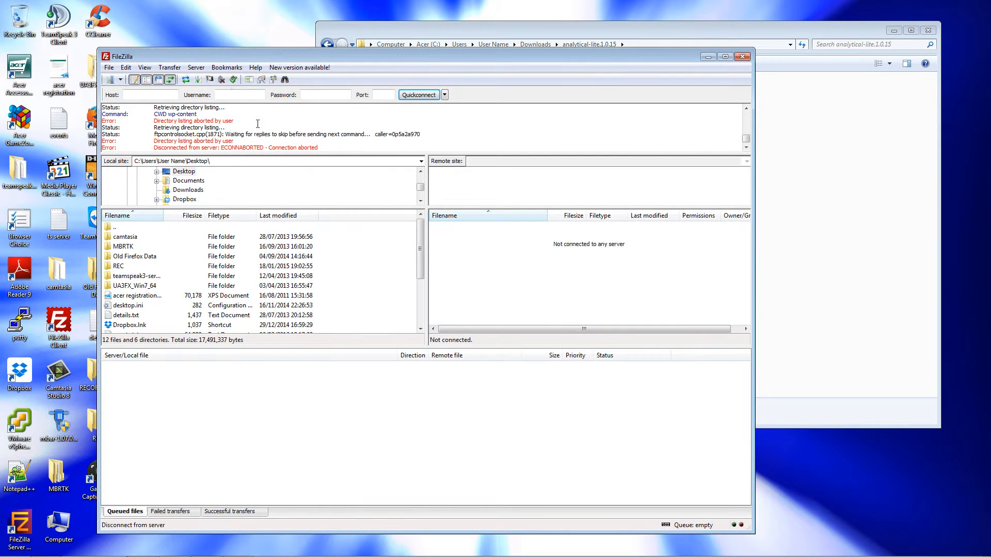
click(110, 79)
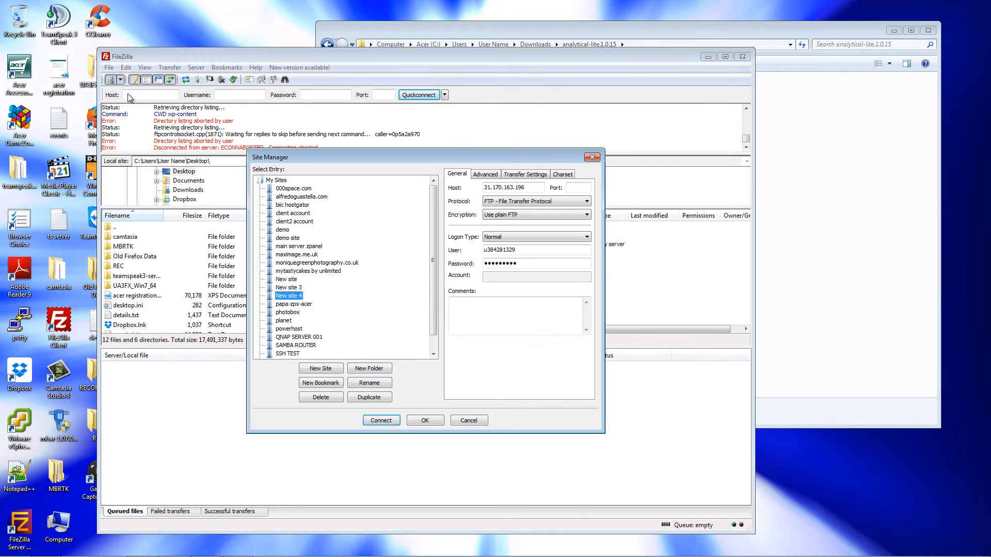
- Connect to New site 4 and open wp-content/themes on the server
click(390, 422)
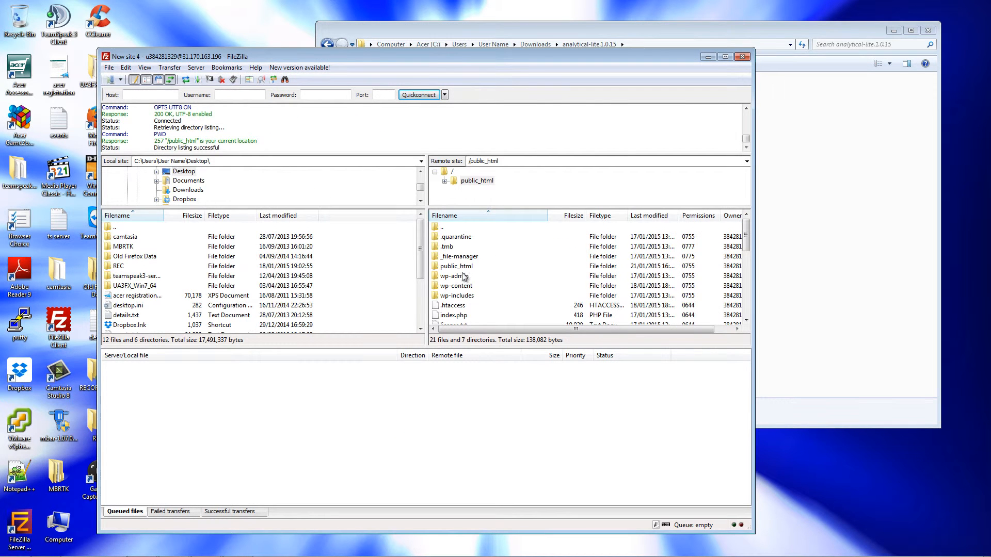
double_click(461, 288)
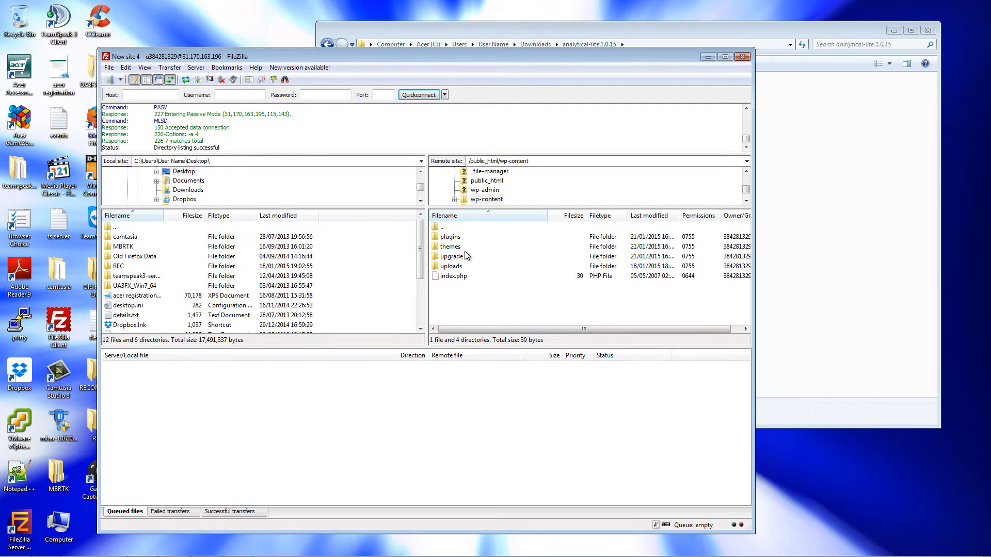
double_click(457, 247)
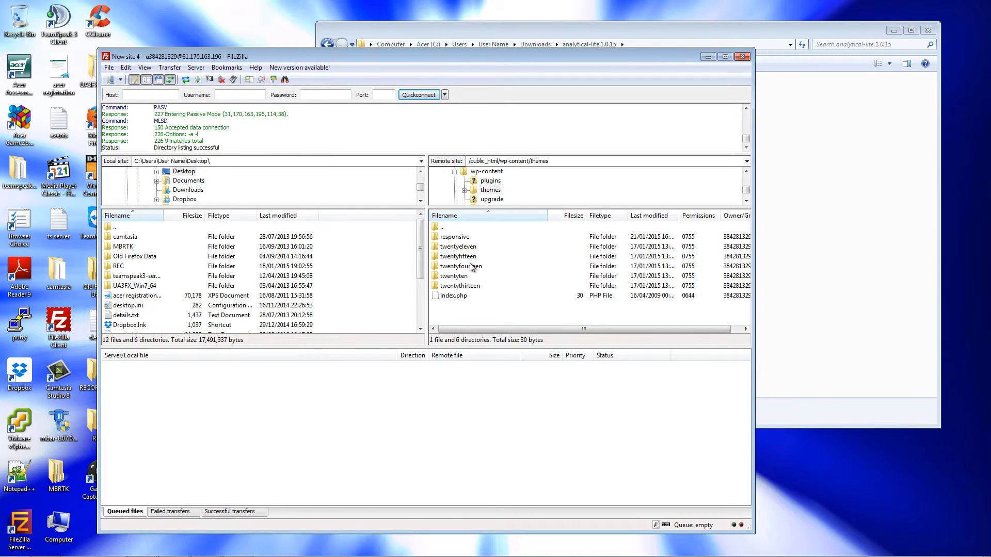
- Drag the analytical-lite folder from Explorer into the server's themes folder, then close Explorer
click(824, 296)
drag(432, 33, 642, 229)
drag(697, 292, 490, 315)
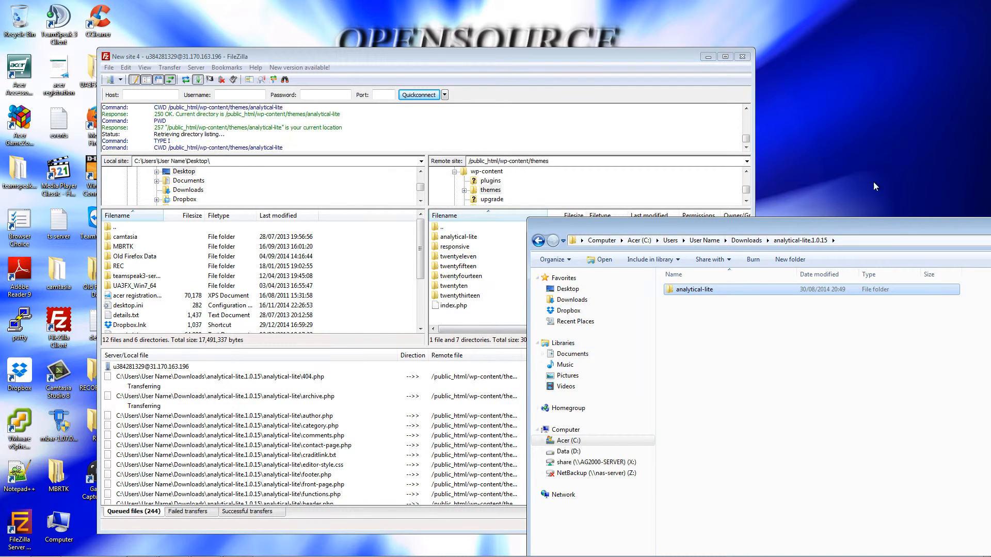
drag(871, 231, 477, 215)
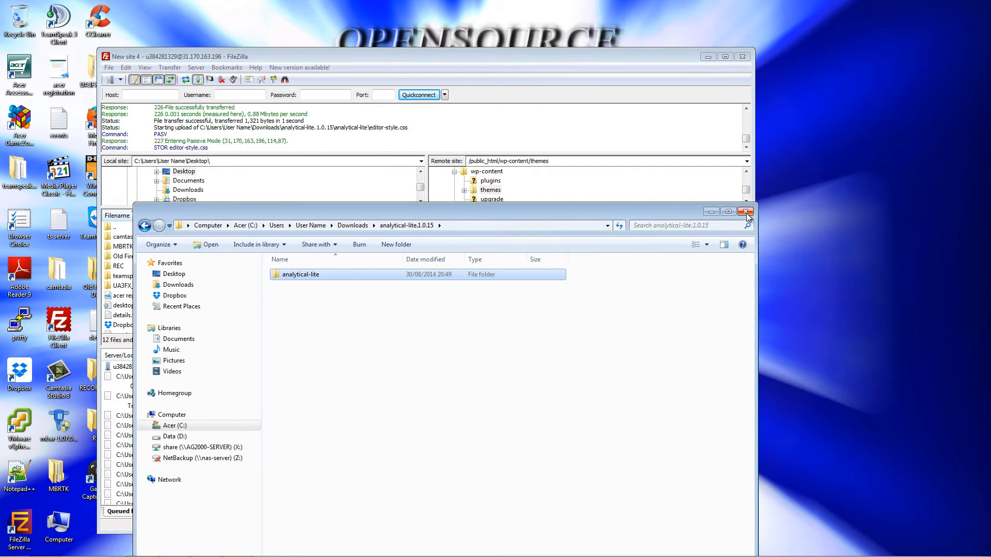
click(745, 212)
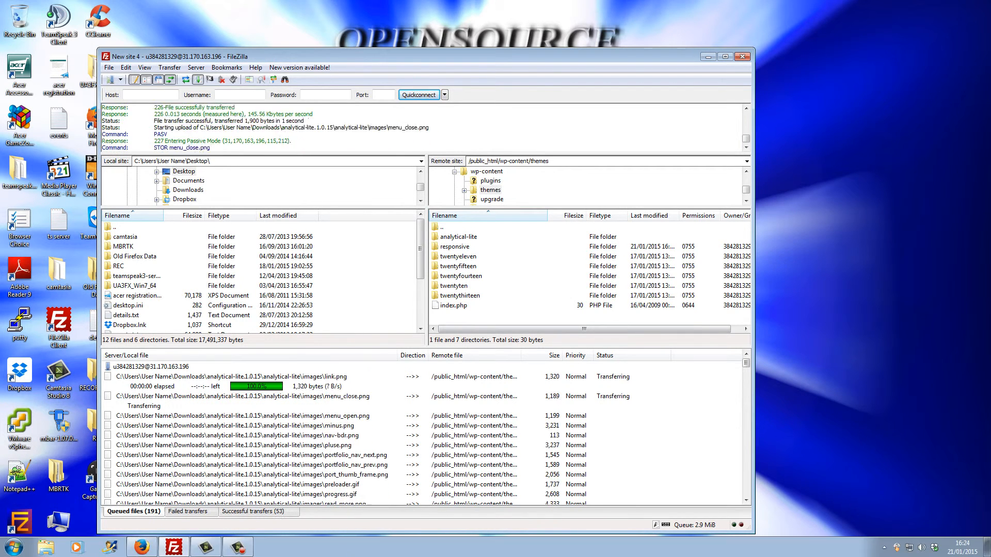
- Check the finished upload of the analytical-lite folder on the server and minimise FileZilla
mouse_move(246, 551)
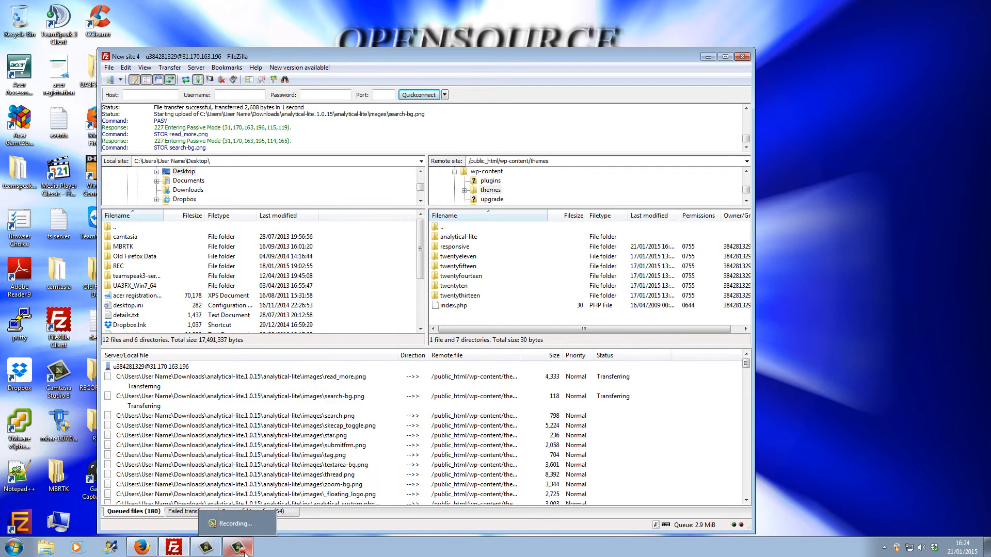
click(245, 552)
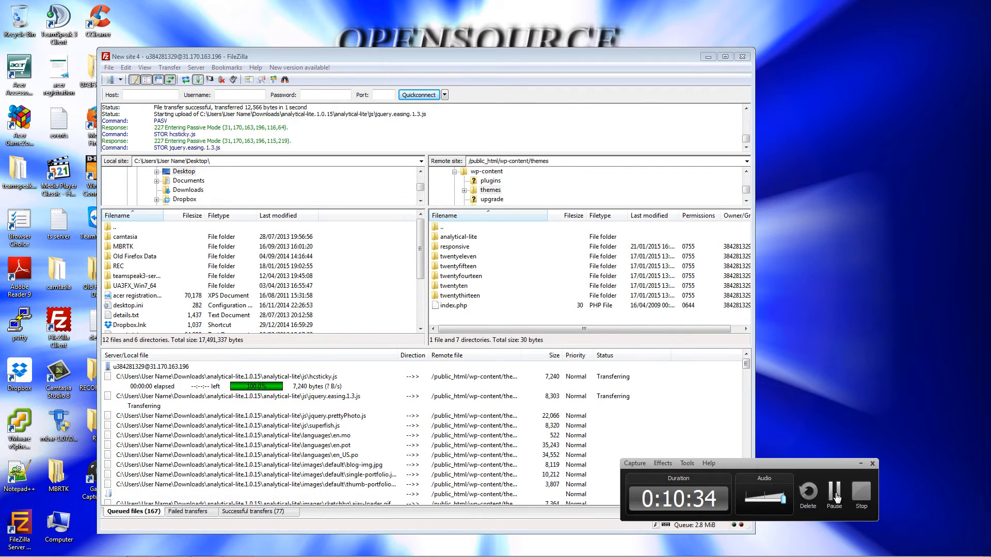
click(834, 493)
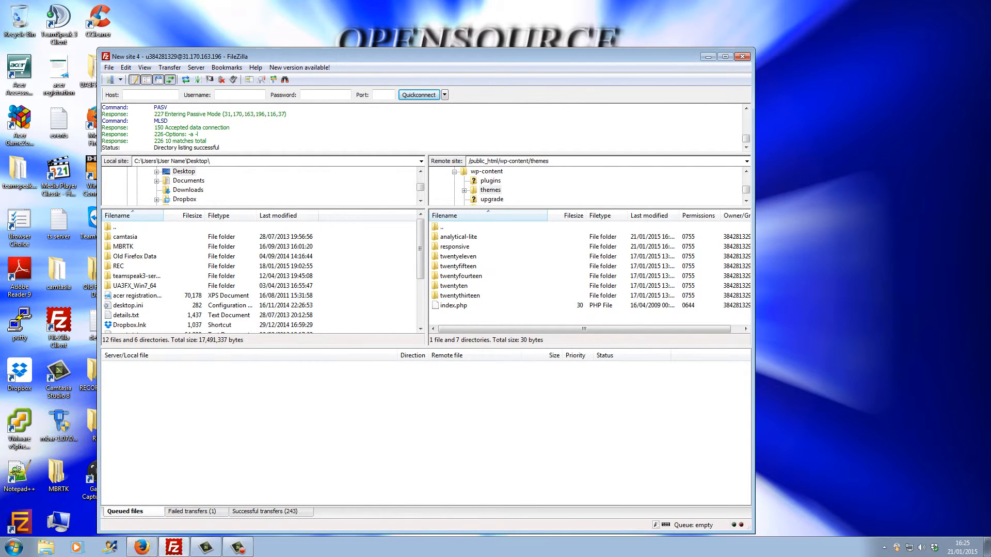
click(237, 550)
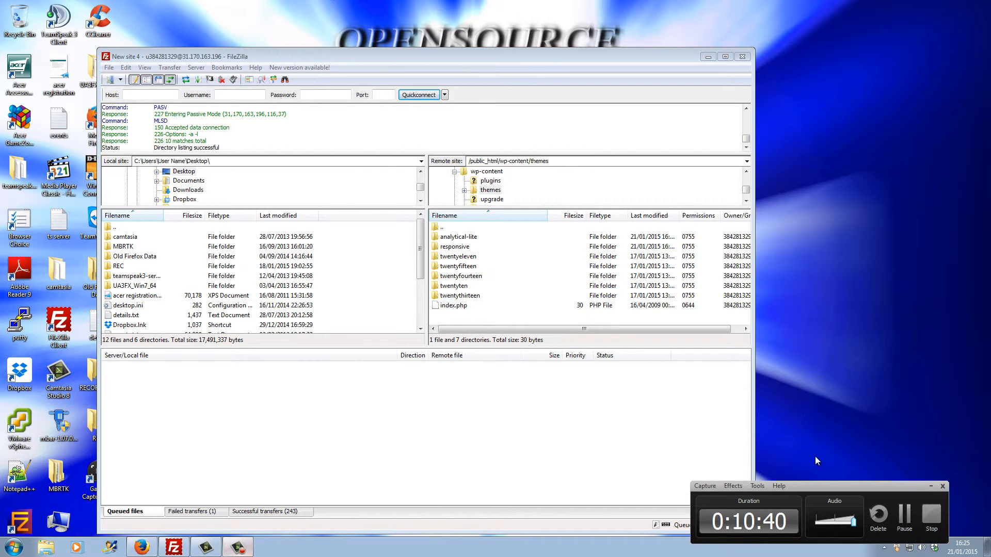
click(932, 485)
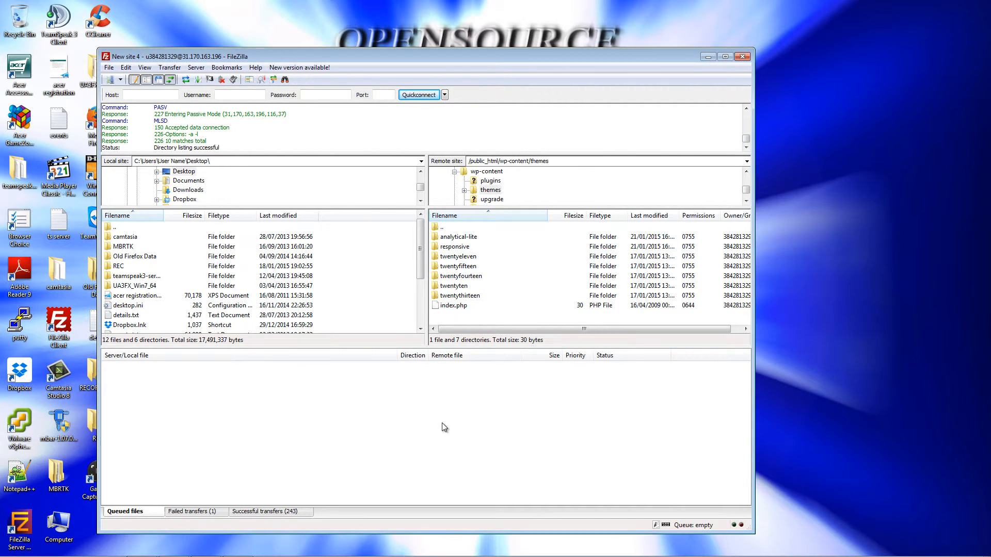
click(481, 235)
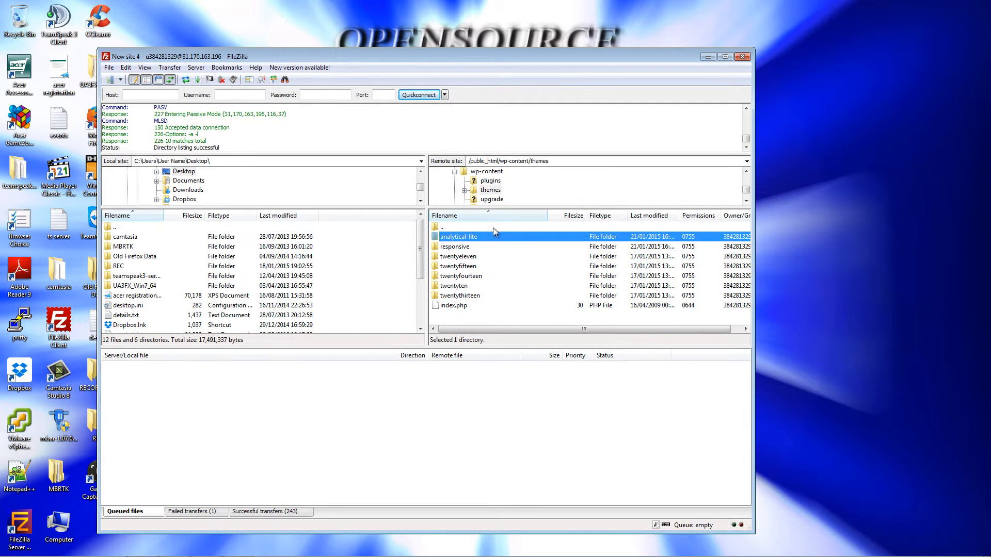
click(706, 55)
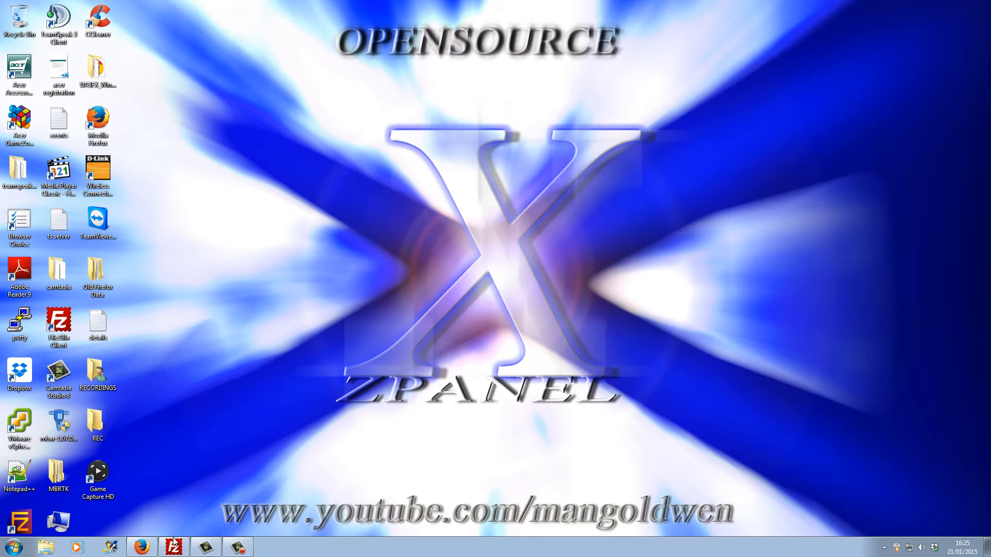
- Bring back Firefox and exit the theme Customizer
click(133, 550)
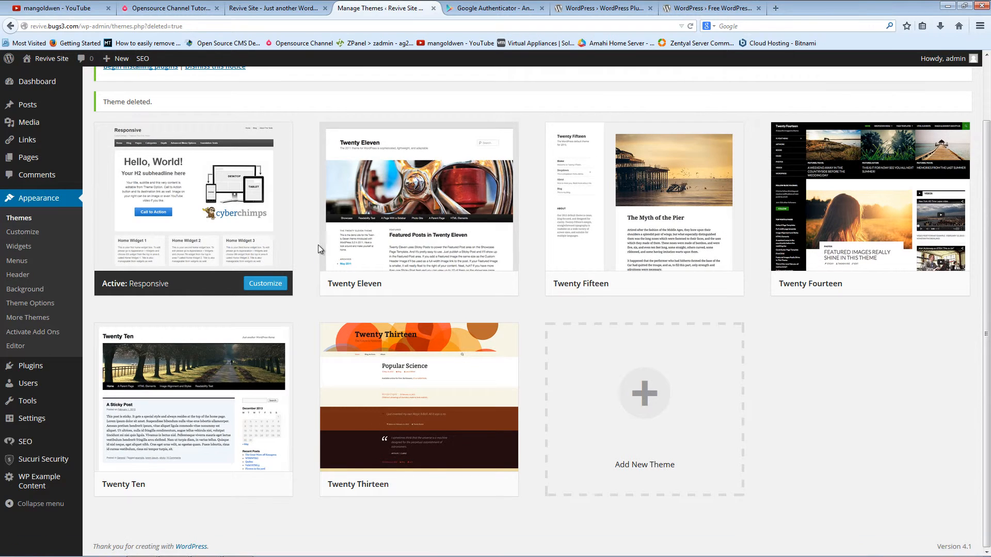
click(22, 233)
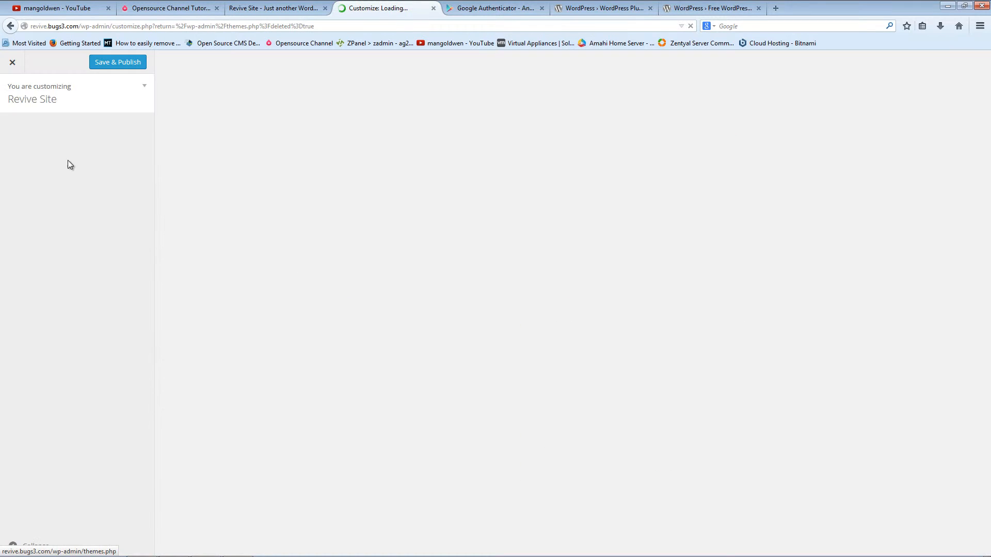
click(13, 65)
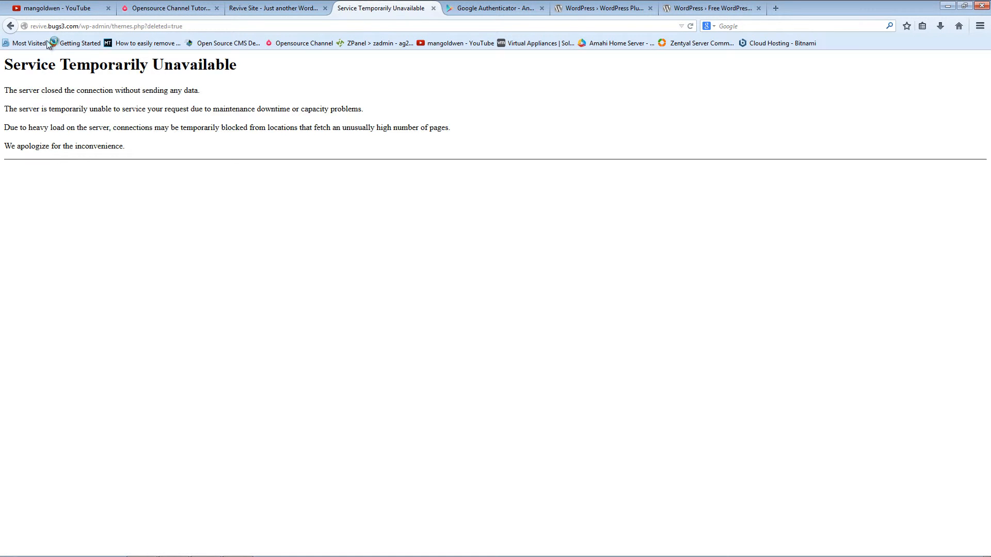
- Reload the Themes page and activate the FTP-uploaded Analytical Lite theme
click(690, 26)
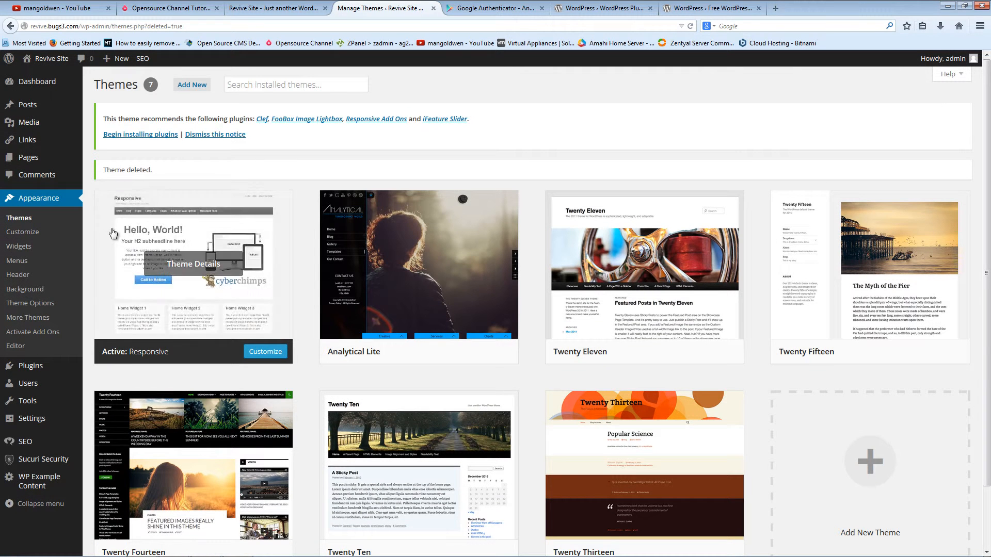
mouse_move(407, 350)
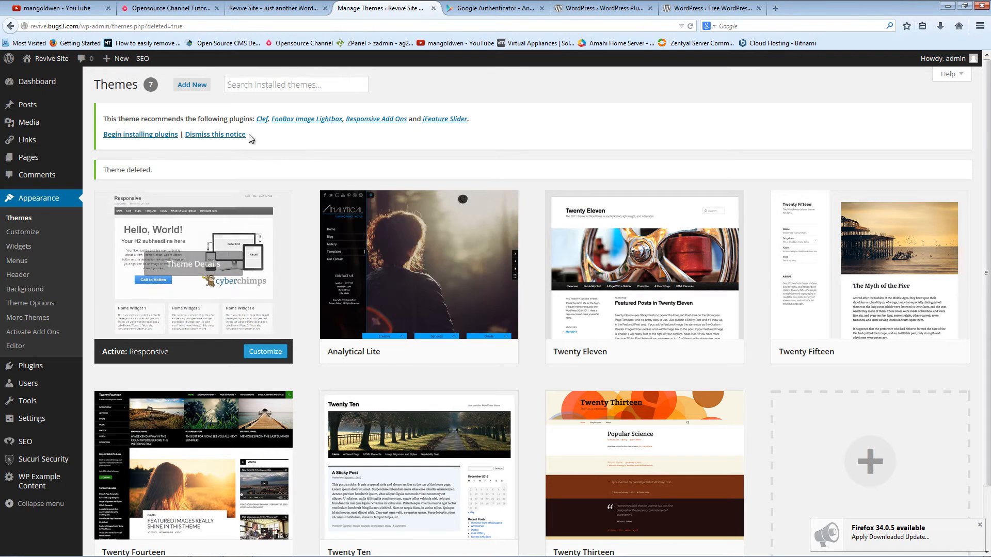
click(442, 353)
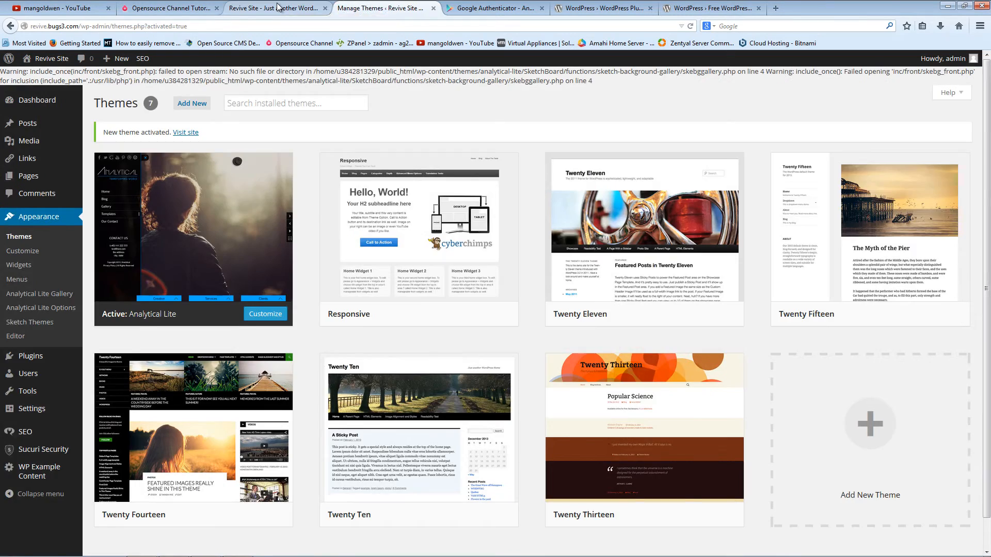
- View the Revive Site front page in Analytical Lite, then reactivate the Responsive theme
click(278, 7)
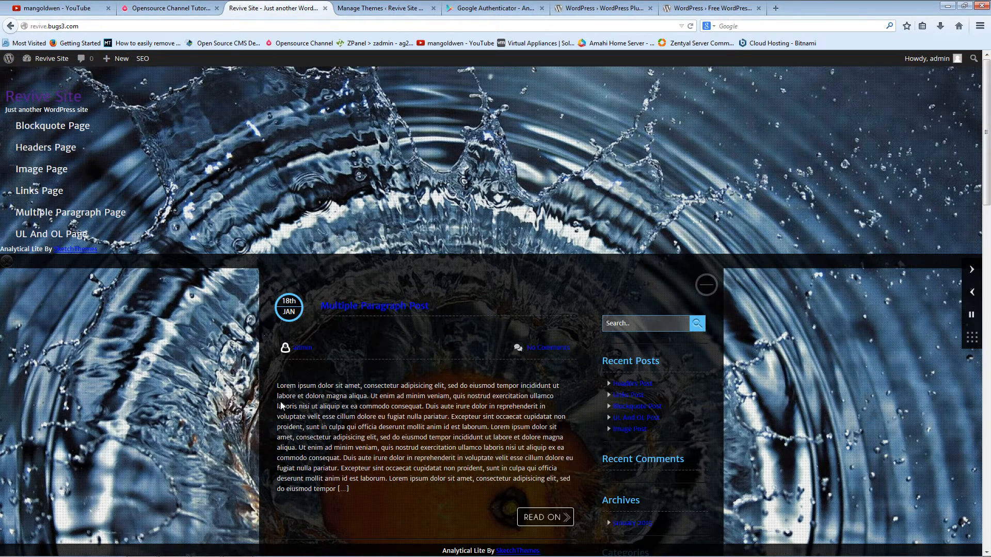
click(402, 8)
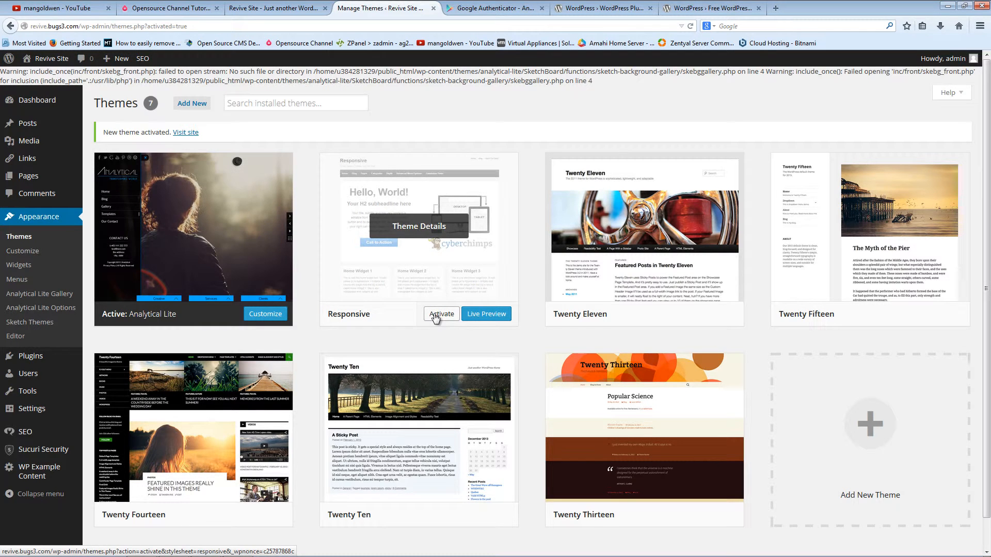
click(435, 316)
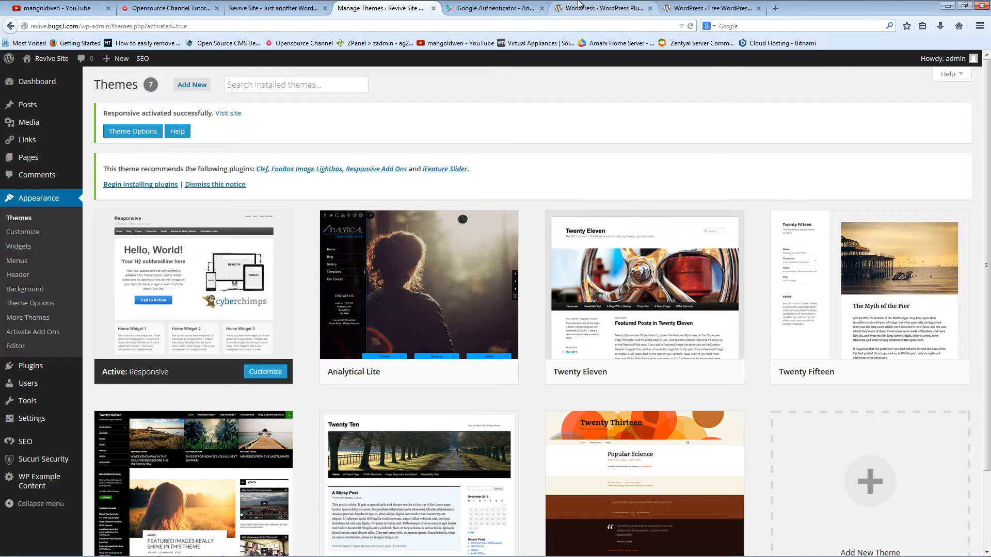
- Install Contact Form 7 (4.0.3) from the Popular list under Plugins > Add New
click(40, 369)
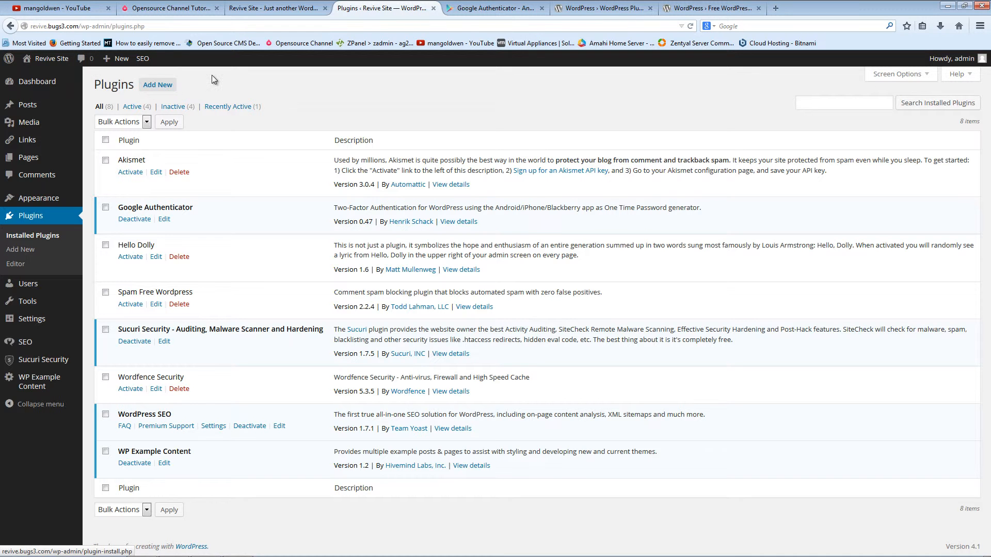
click(152, 86)
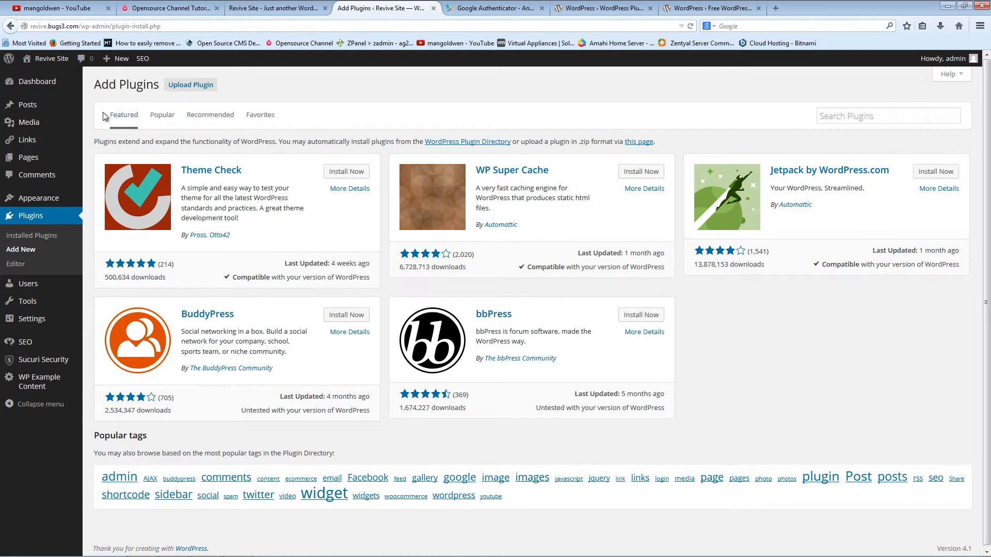
click(162, 116)
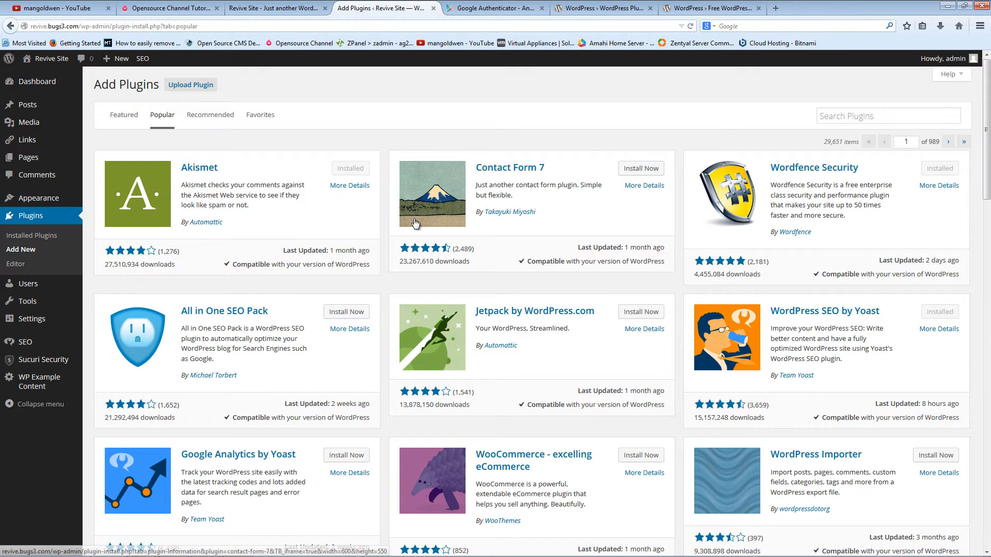
click(637, 168)
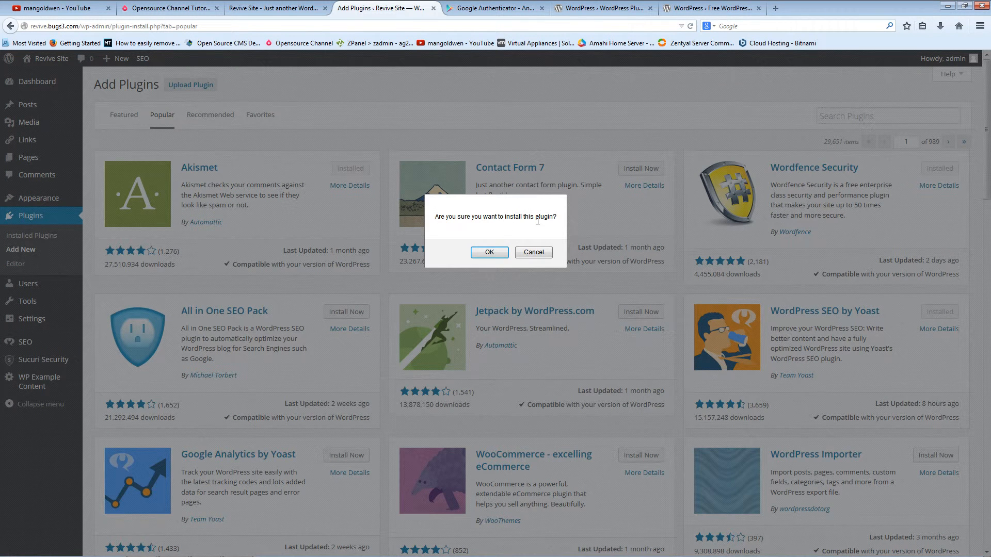
click(488, 253)
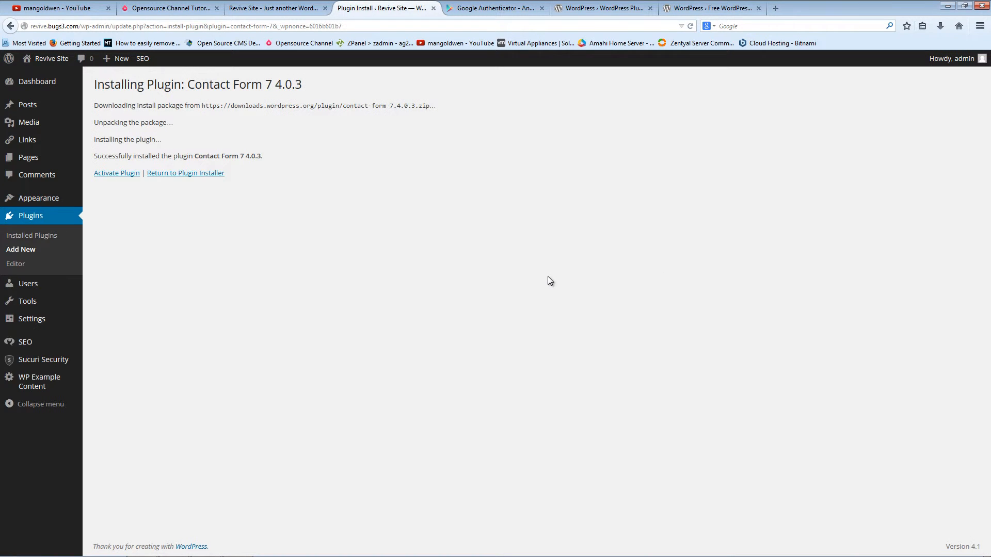
- Activate Contact Form 7 and open its Settings, then start a new contact form
click(113, 175)
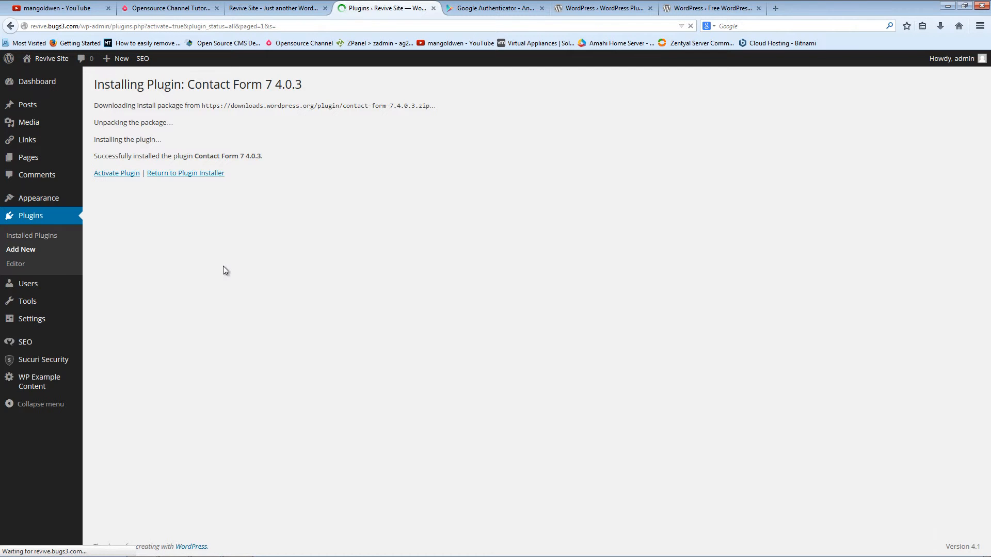
scroll(219, 262, down, 3)
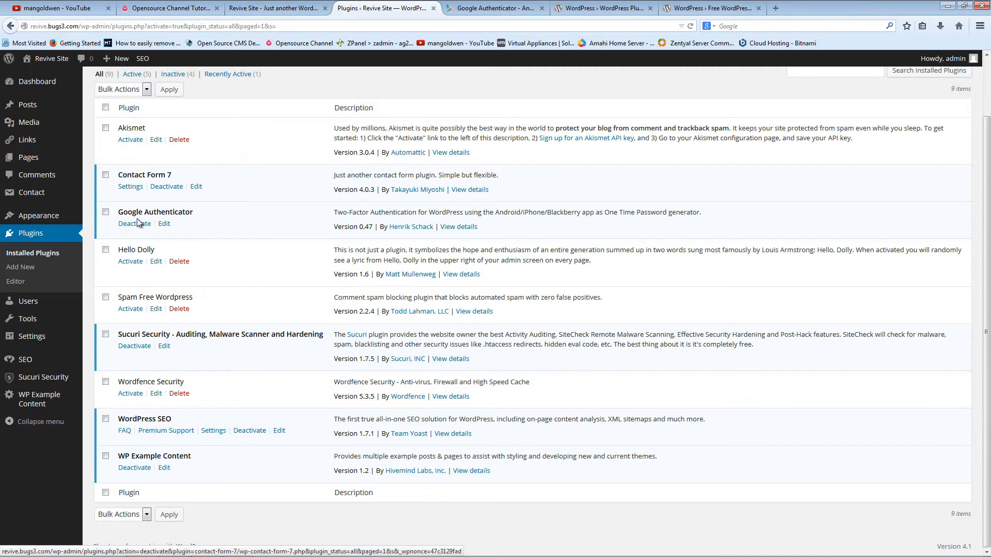
click(130, 186)
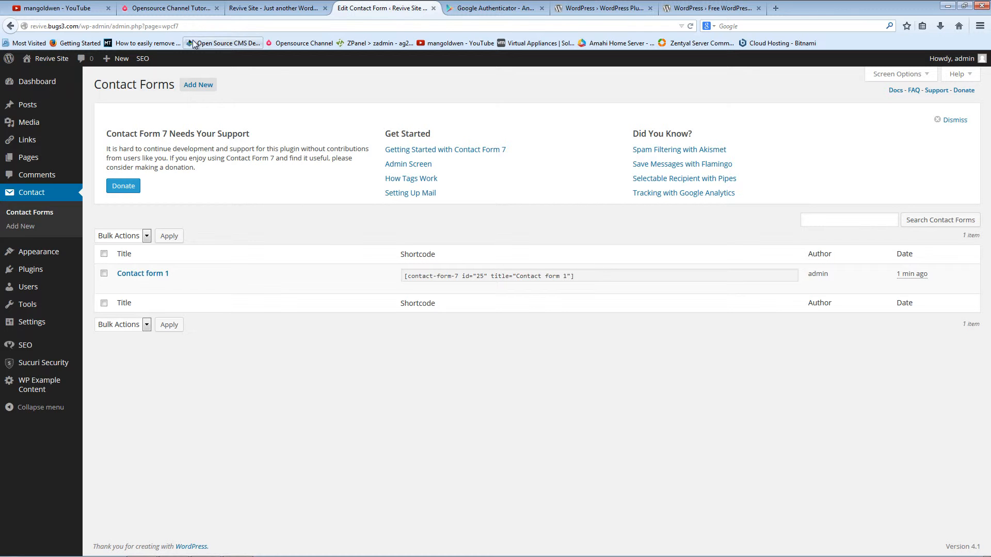
click(198, 85)
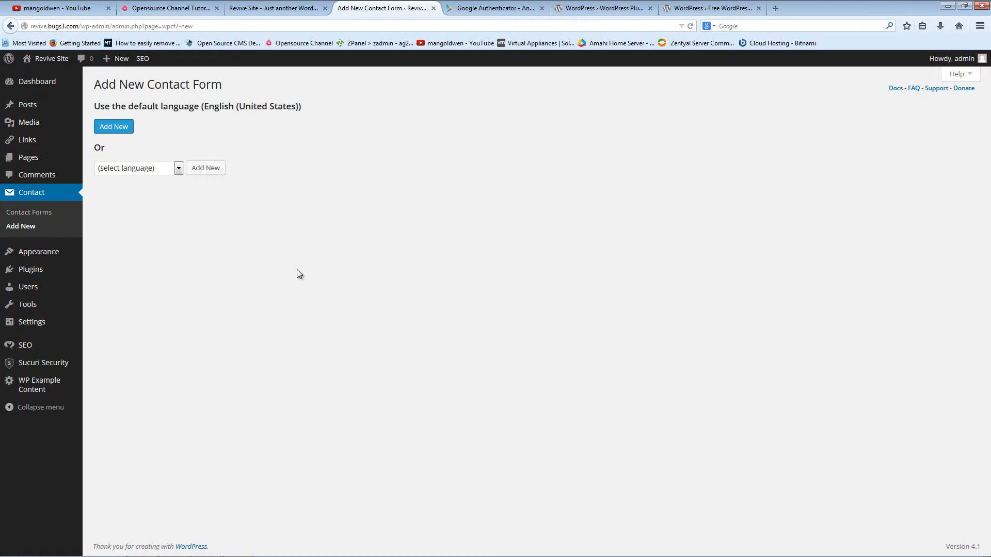
- Browse the contact form language dropdown, then close it without choosing a language
click(165, 172)
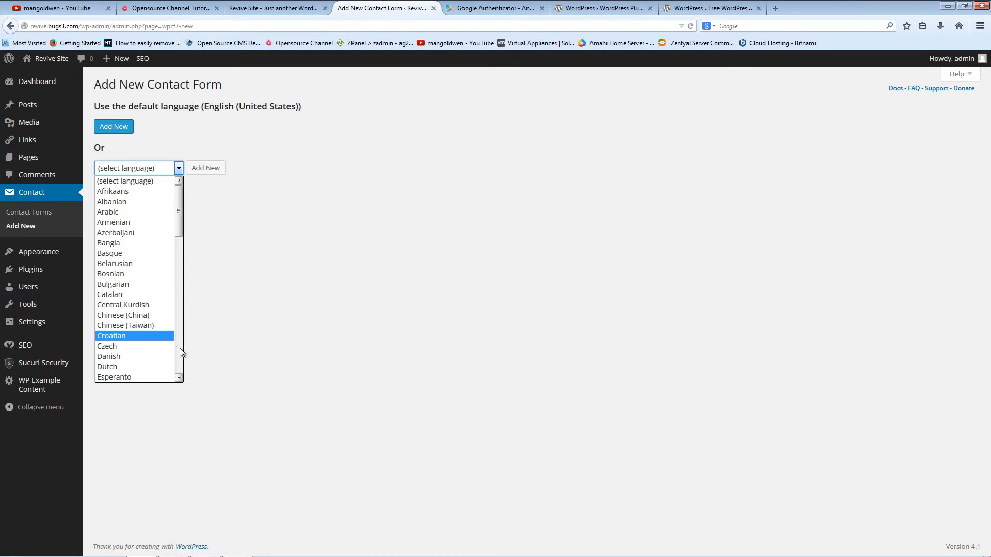
scroll(172, 349, down, 3)
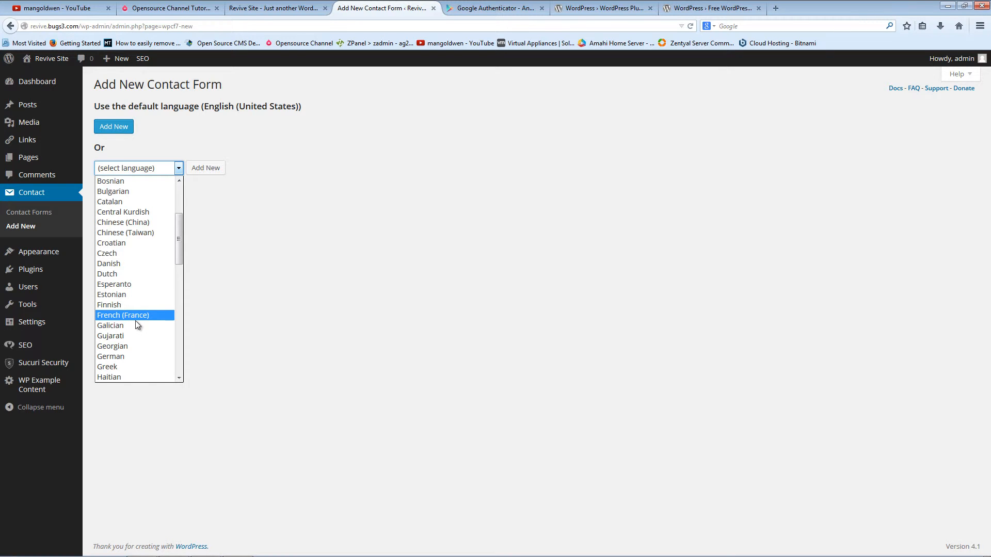
scroll(132, 318, up, 3)
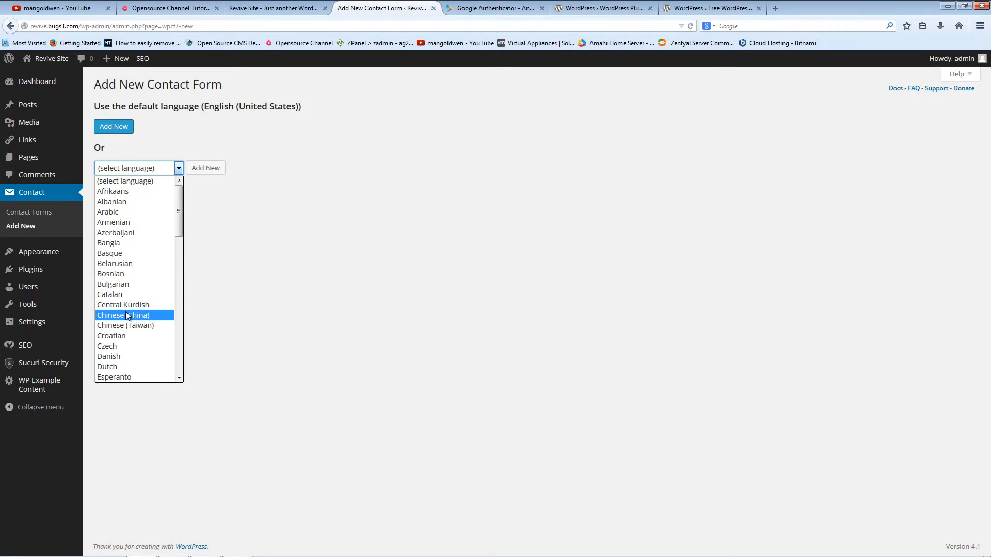
scroll(126, 310, down, 5)
scroll(125, 307, up, 2)
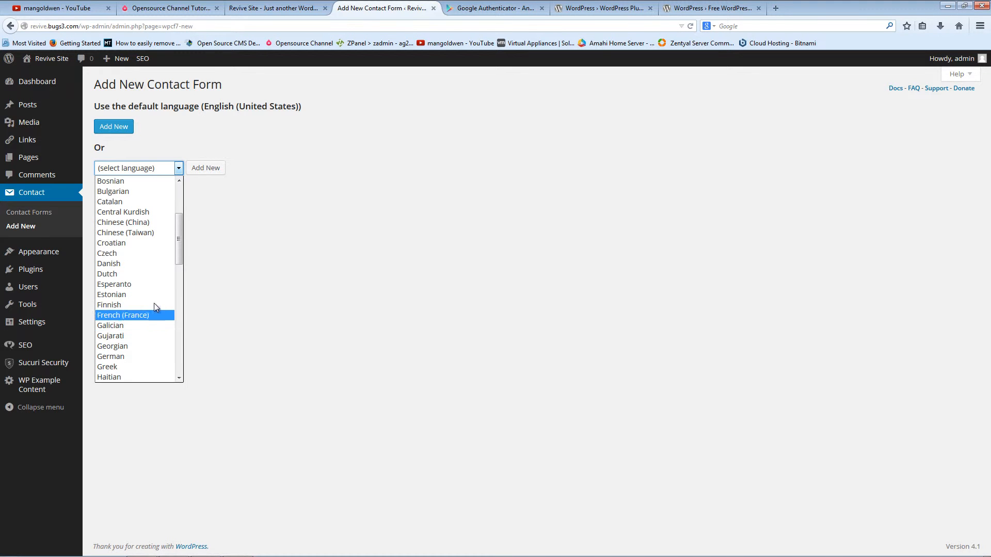
drag(180, 263, 169, 397)
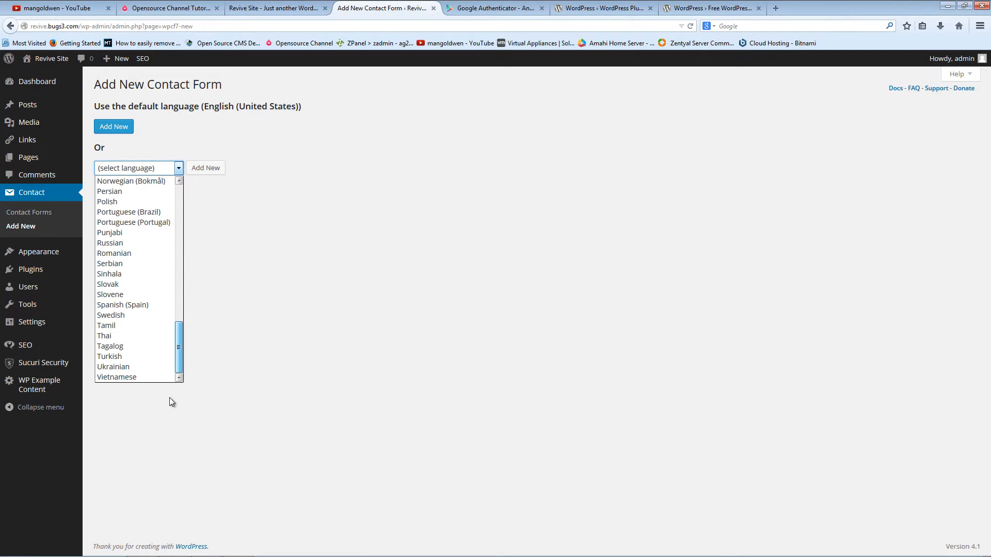
drag(175, 359, 193, 266)
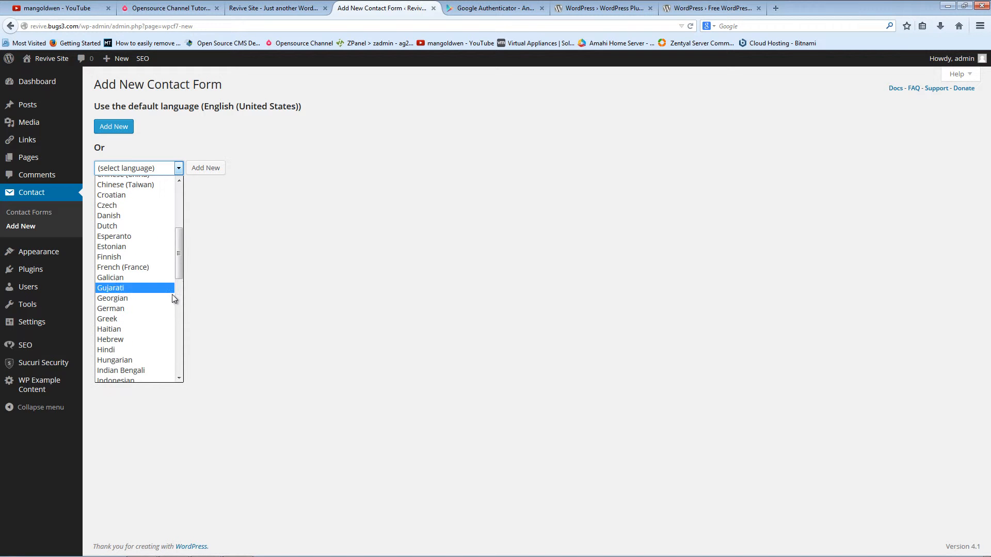
click(348, 309)
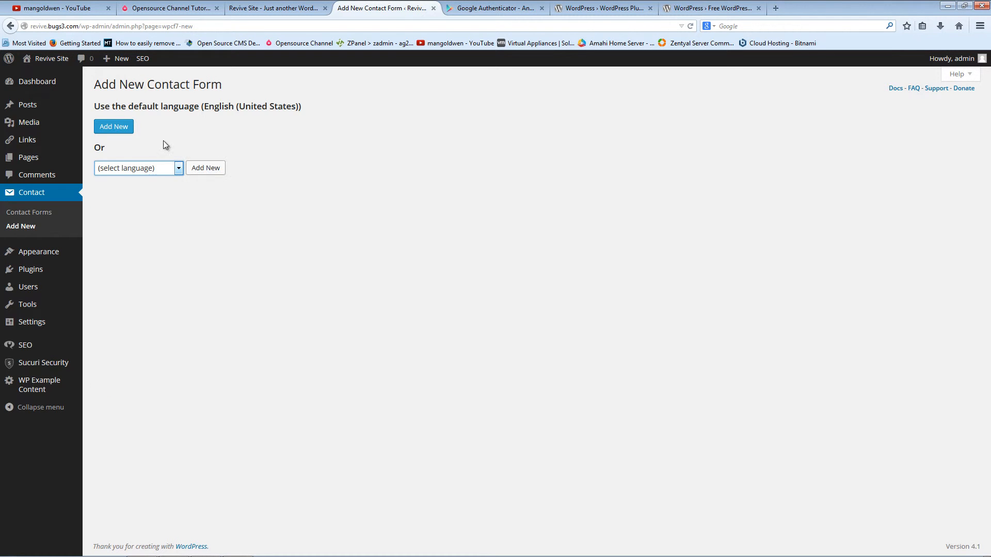
- Add a new default-language contact form, review its template fields, then return to the Dashboard
click(115, 129)
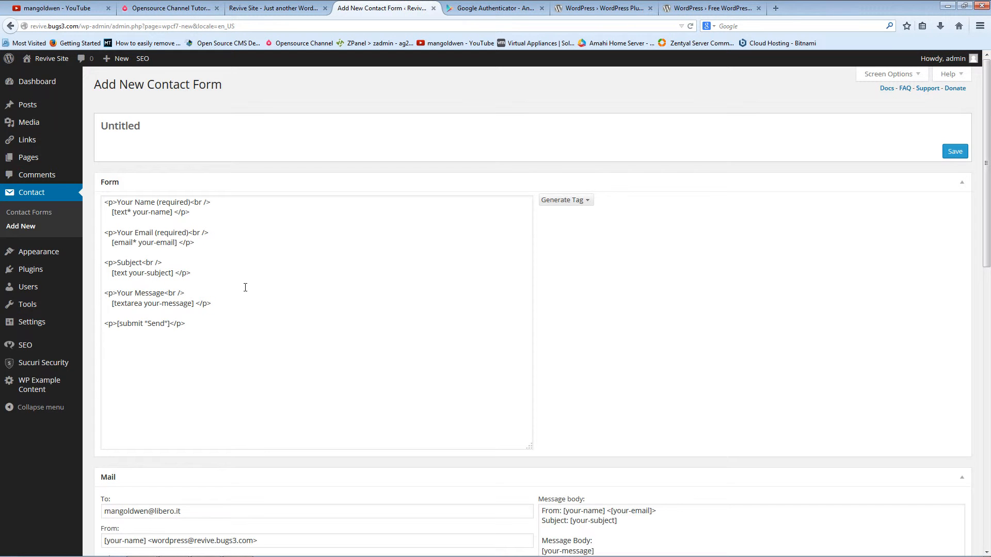
scroll(256, 281, down, 3)
scroll(257, 280, up, 4)
scroll(256, 281, down, 5)
scroll(256, 280, down, 3)
scroll(256, 280, down, 1)
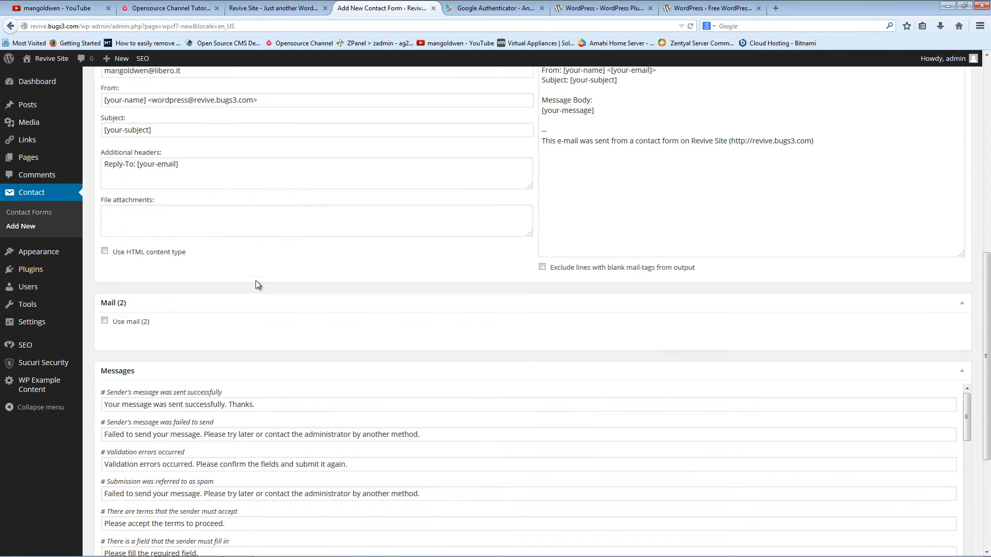
scroll(256, 280, up, 3)
scroll(307, 444, up, 5)
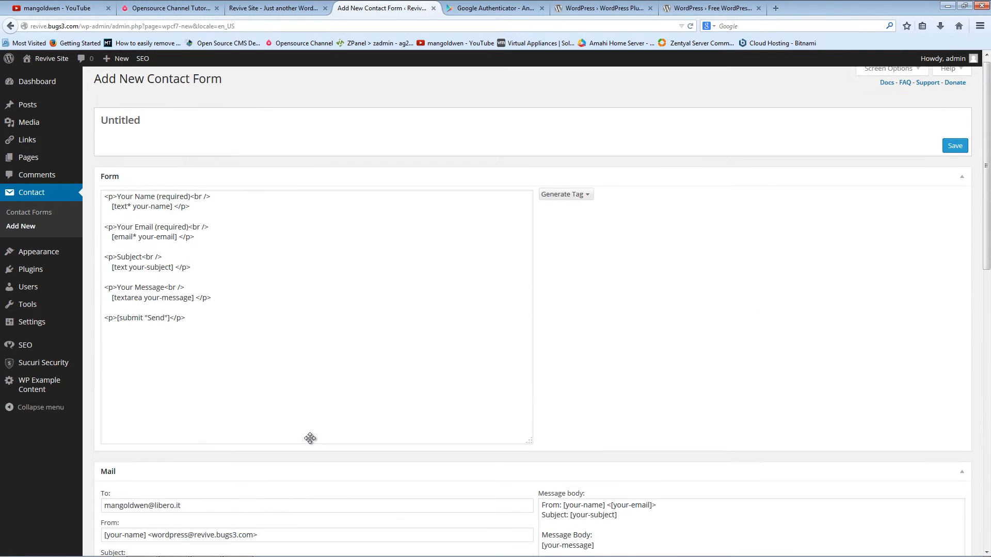
click(30, 88)
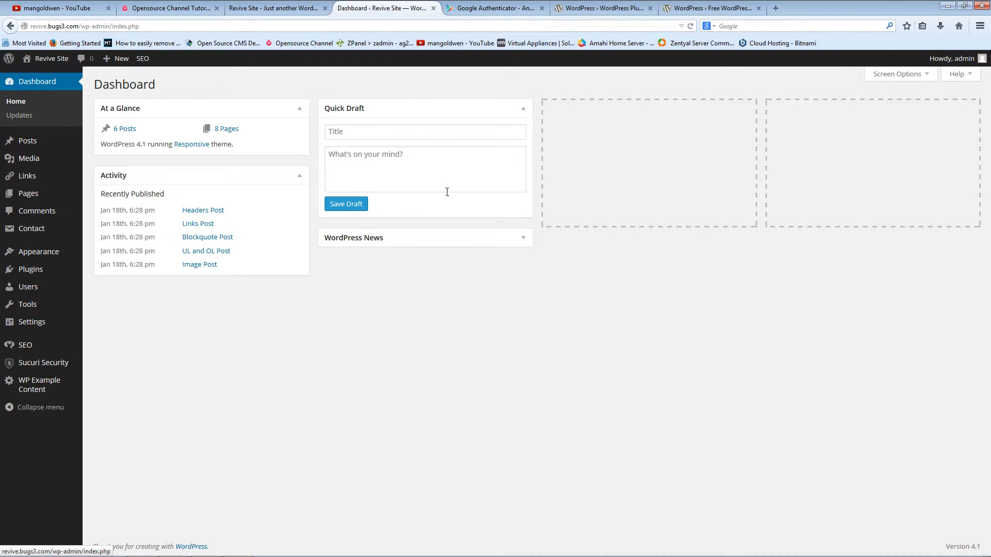
- Save the Theme Check plugin zip from WordPress.org, then return to the site's Installed Plugins
click(594, 5)
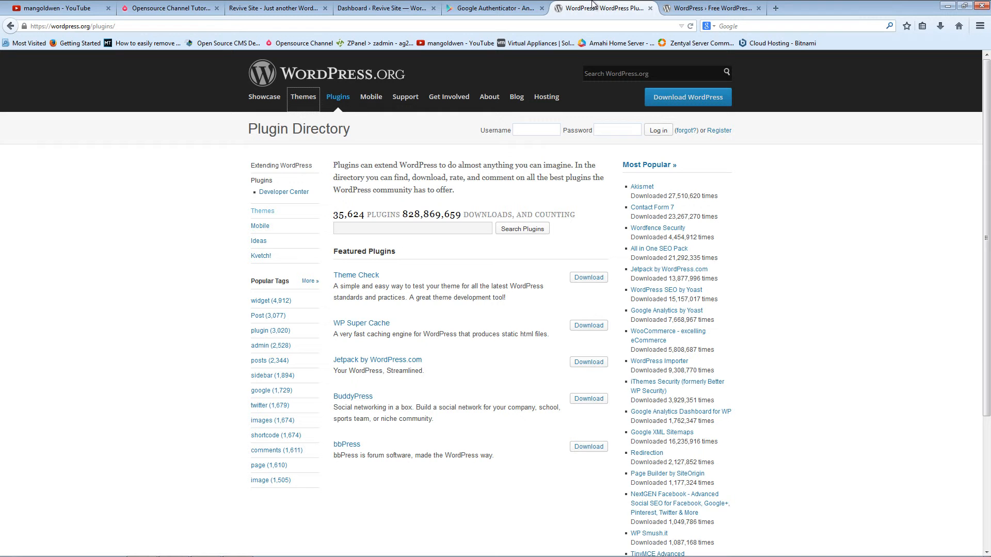
click(720, 6)
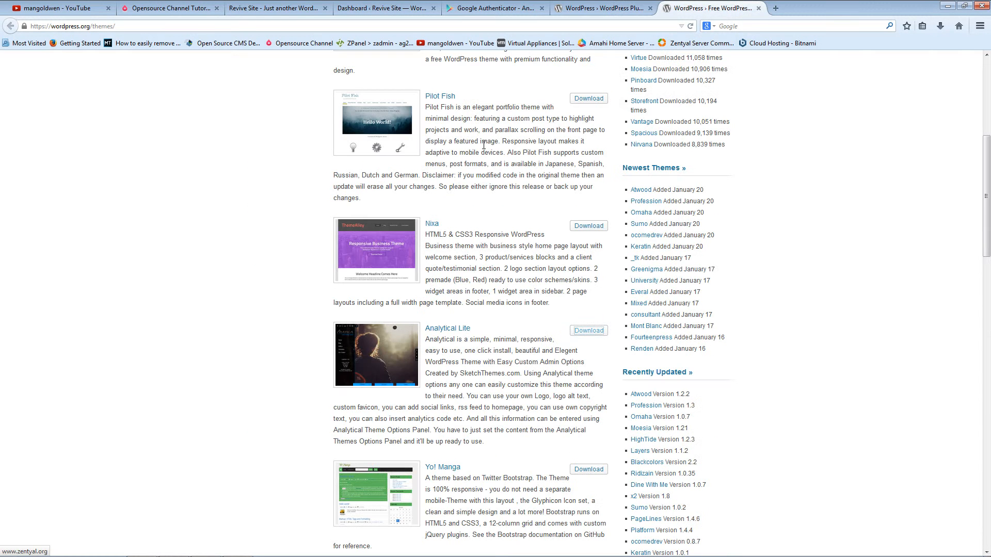
click(613, 5)
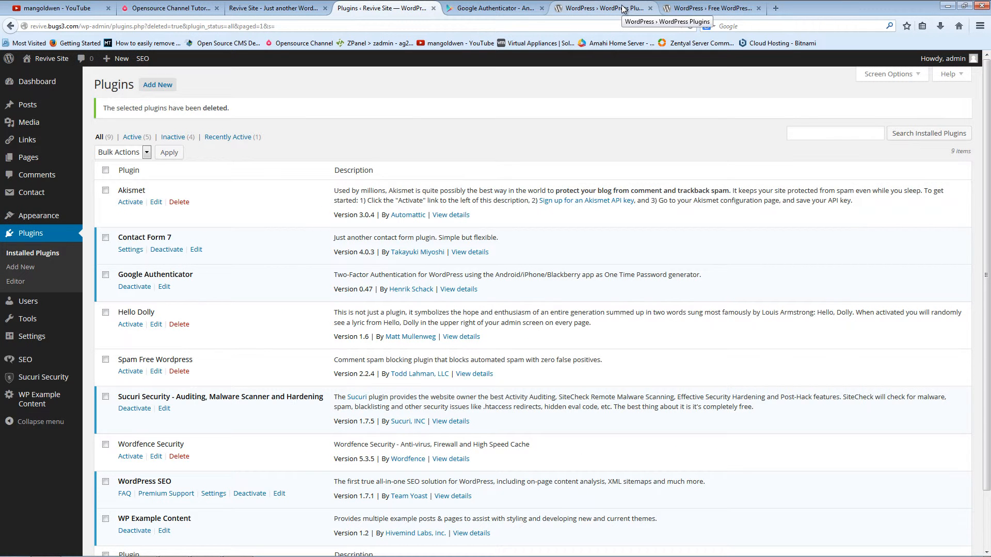
click(624, 9)
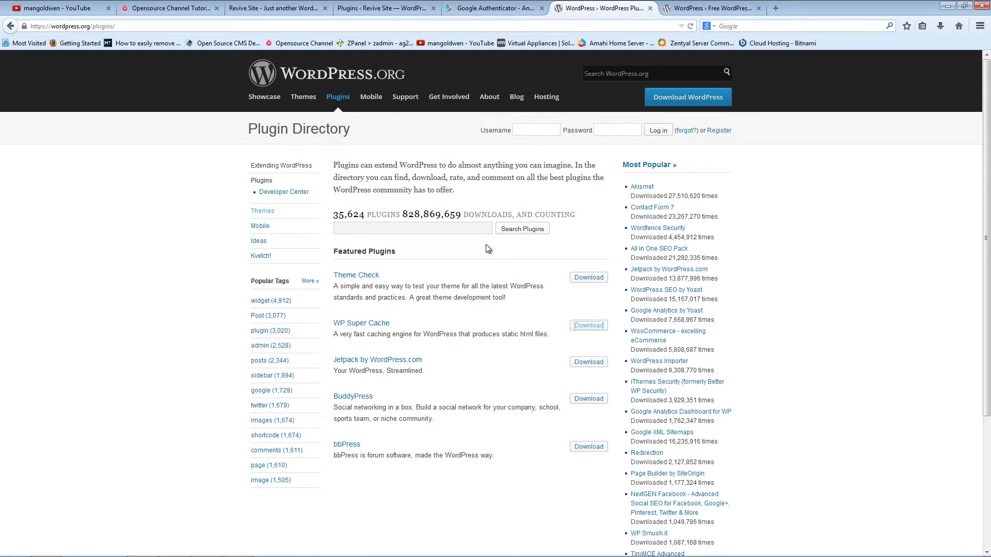
click(580, 278)
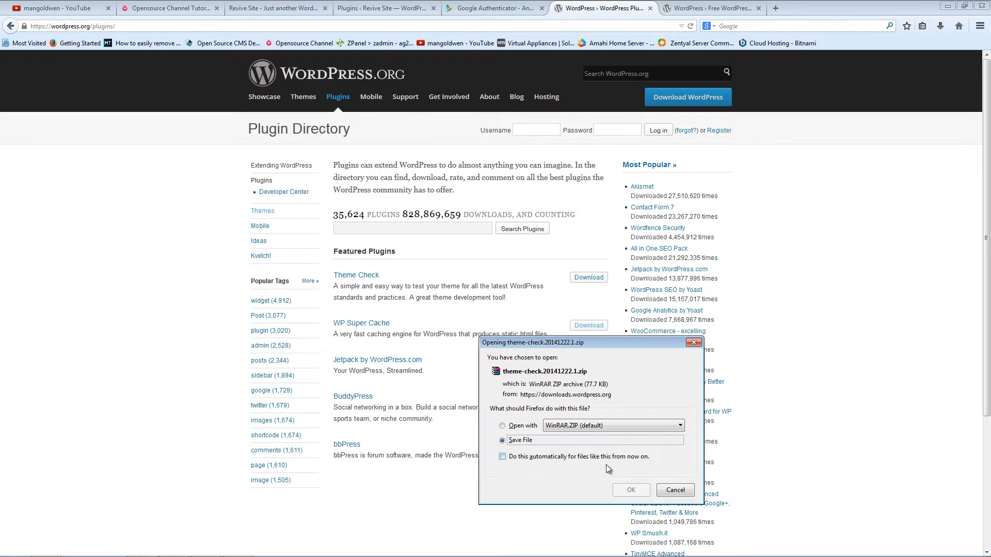
click(630, 490)
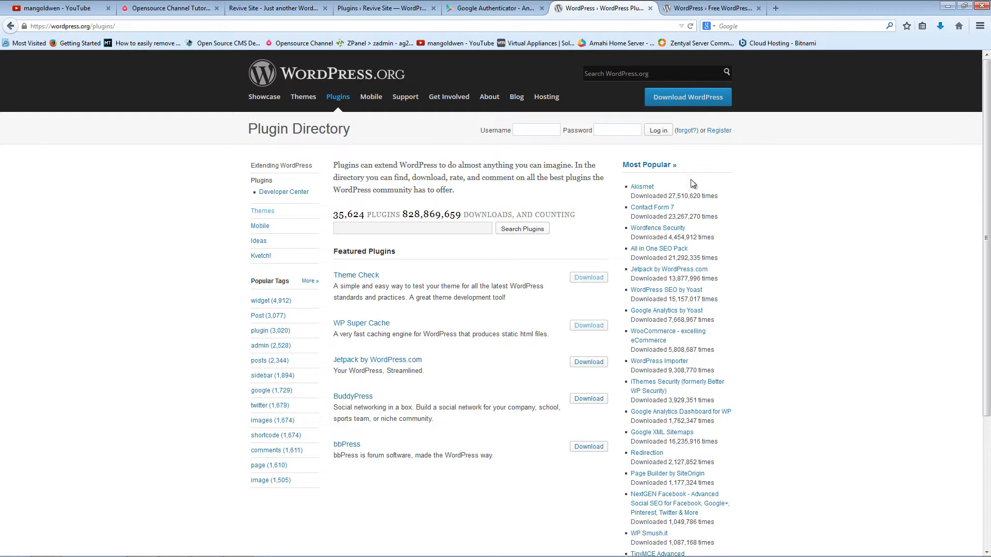
click(285, 13)
click(399, 11)
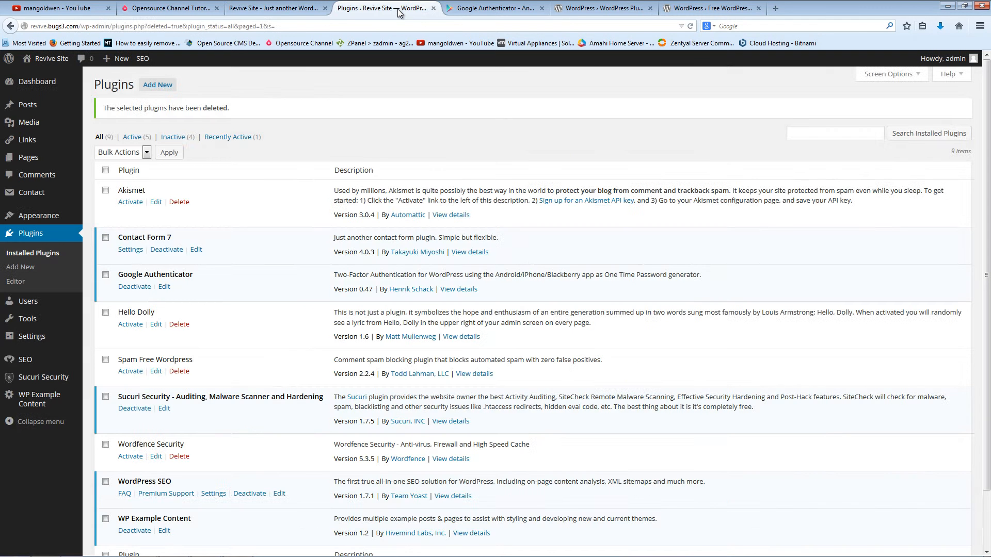
- Upload and install theme-check.20141222.1.zip through Plugins > Add New > Upload Plugin
click(170, 88)
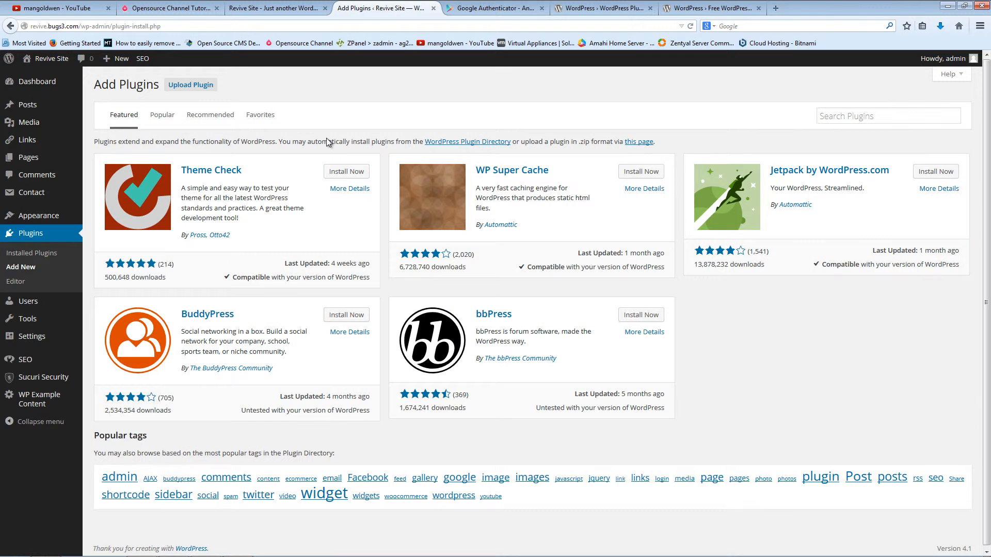
click(180, 85)
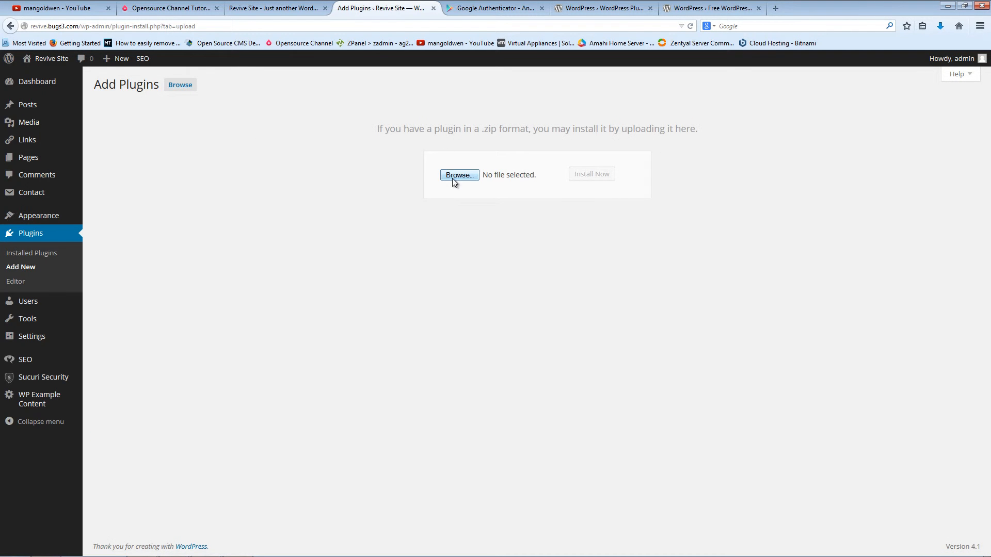
click(458, 174)
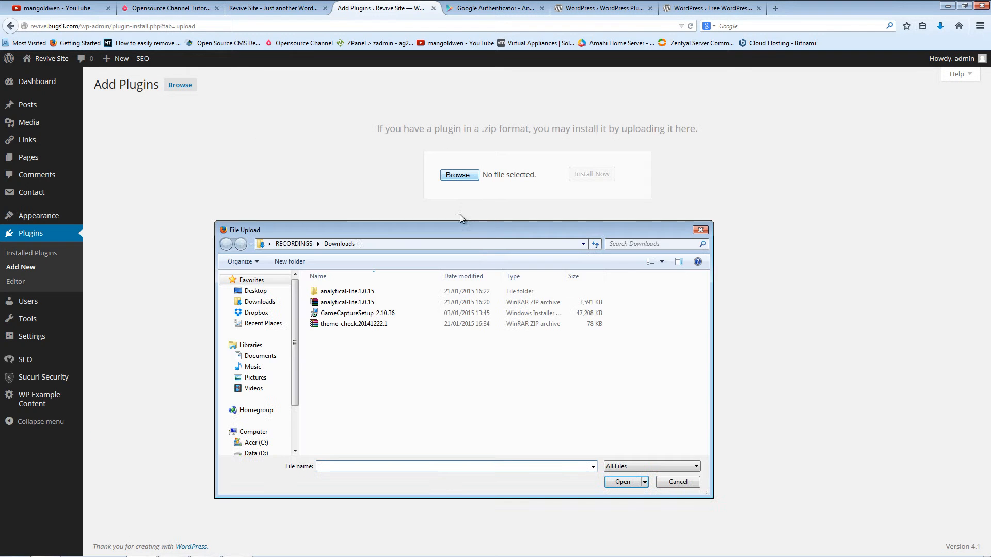
double_click(348, 323)
click(591, 173)
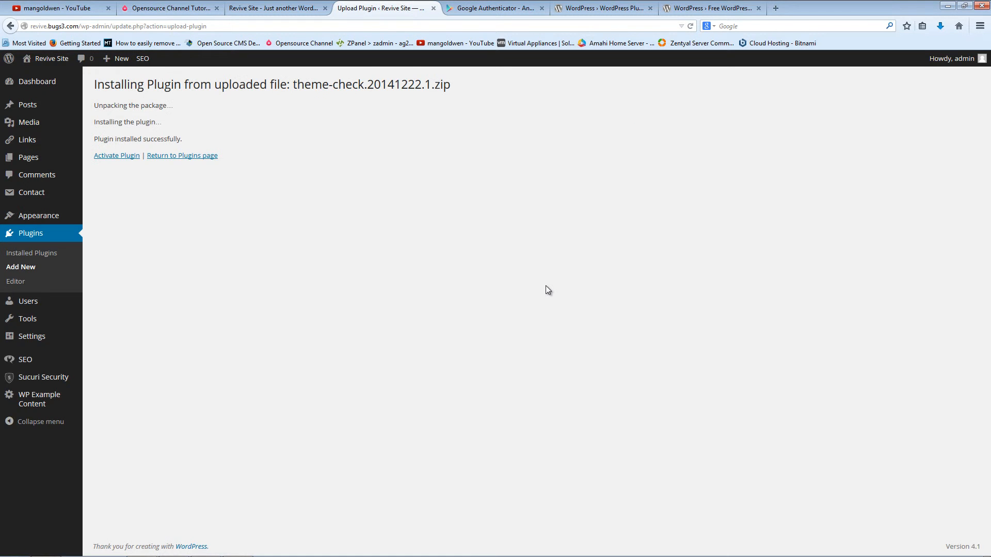
- Activate Theme Check, bringing the installed plugins list to 10
click(120, 156)
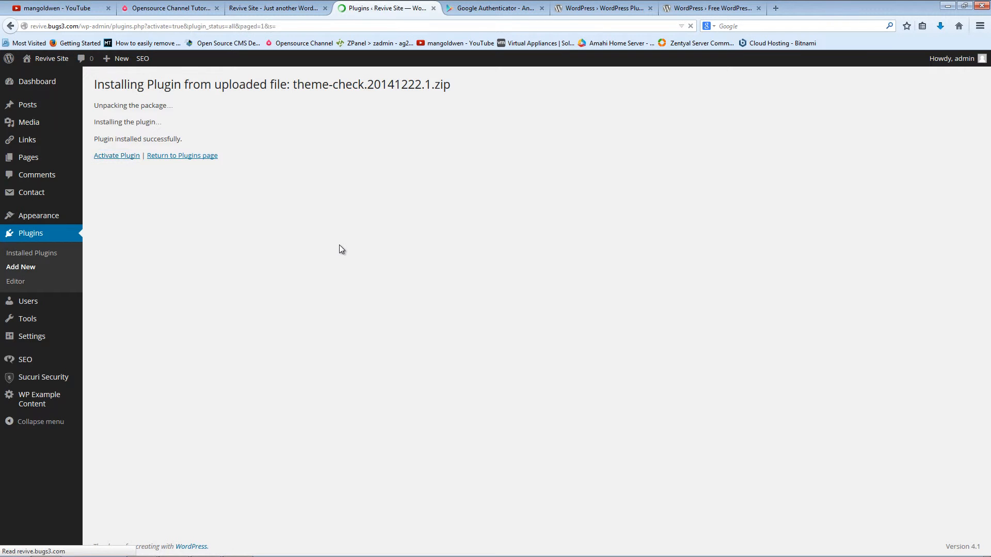
scroll(320, 236, down, 2)
scroll(321, 236, down, 1)
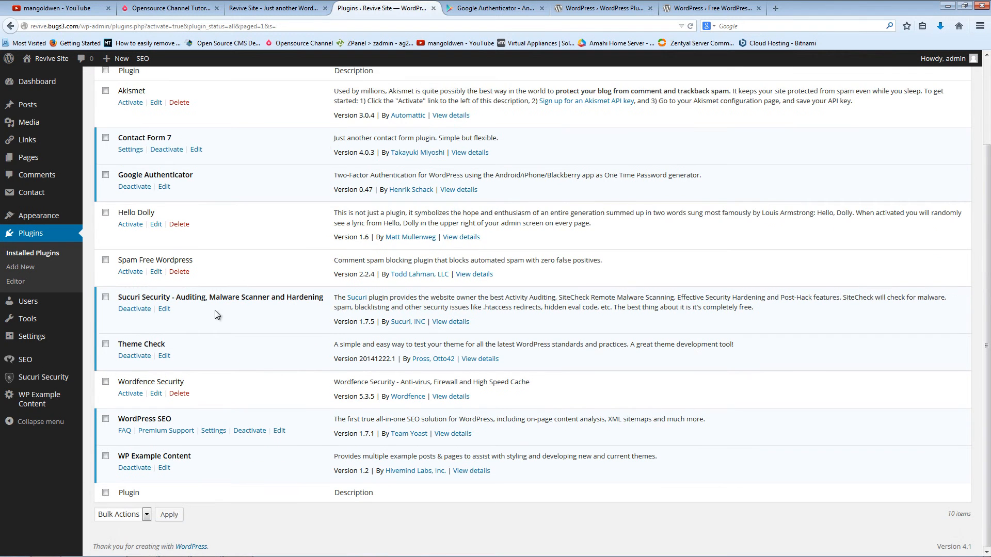
- Deactivate Theme Check and delete its files
click(128, 356)
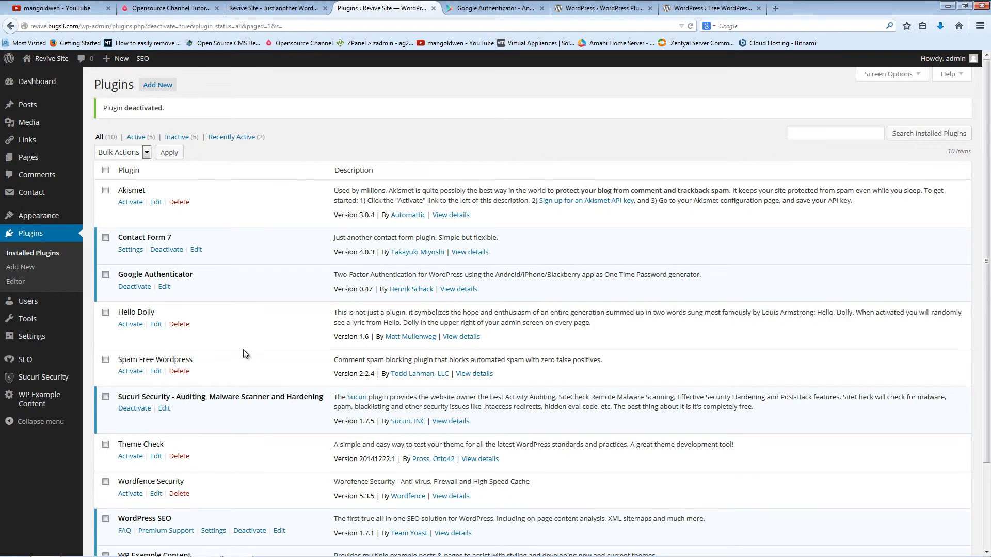
scroll(243, 349, down, 3)
click(181, 356)
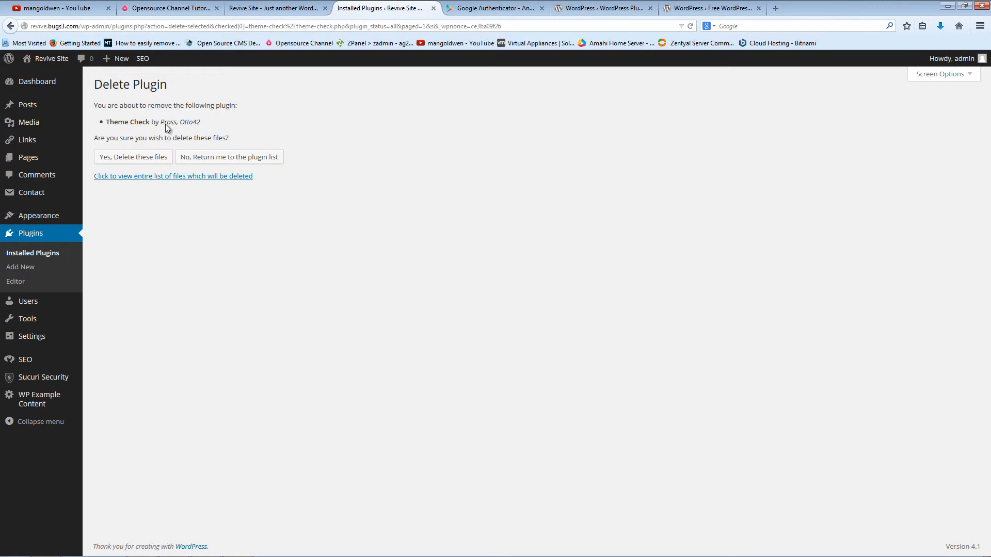
click(126, 157)
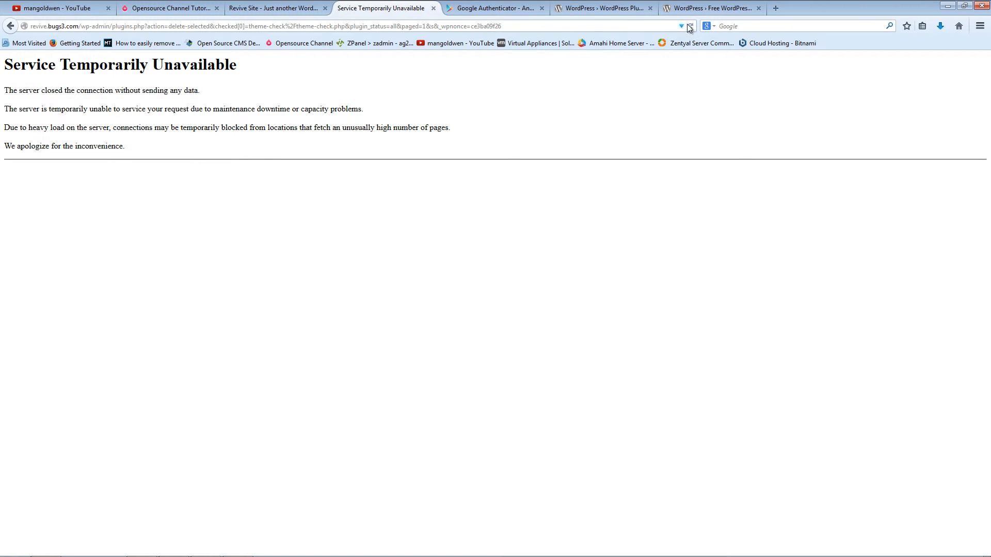
- Reload /wp-admin, confirm Installed Plugins lists 9 plugins, then switch over to FileZilla
drag(110, 26, 736, 22)
key(BackSpace)
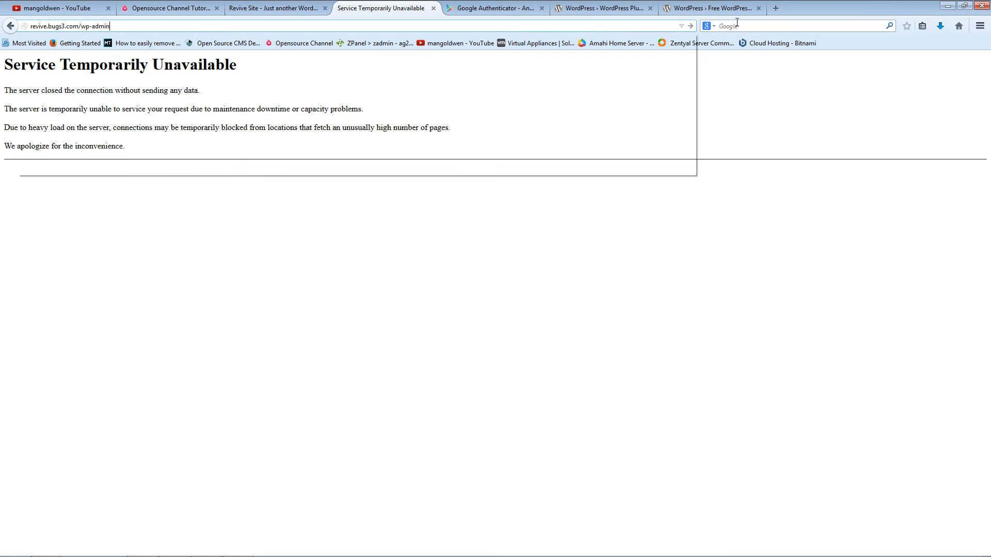
key(Return)
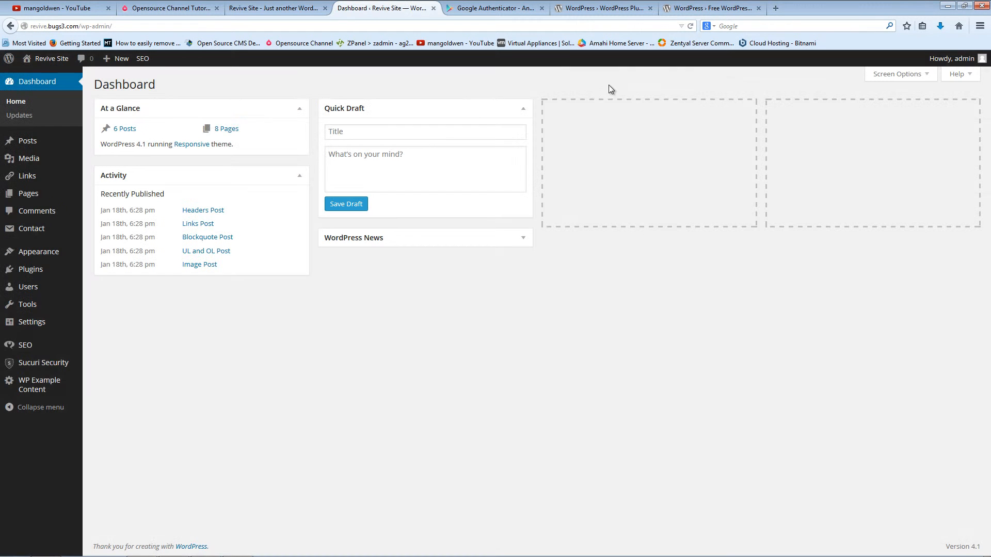
click(54, 270)
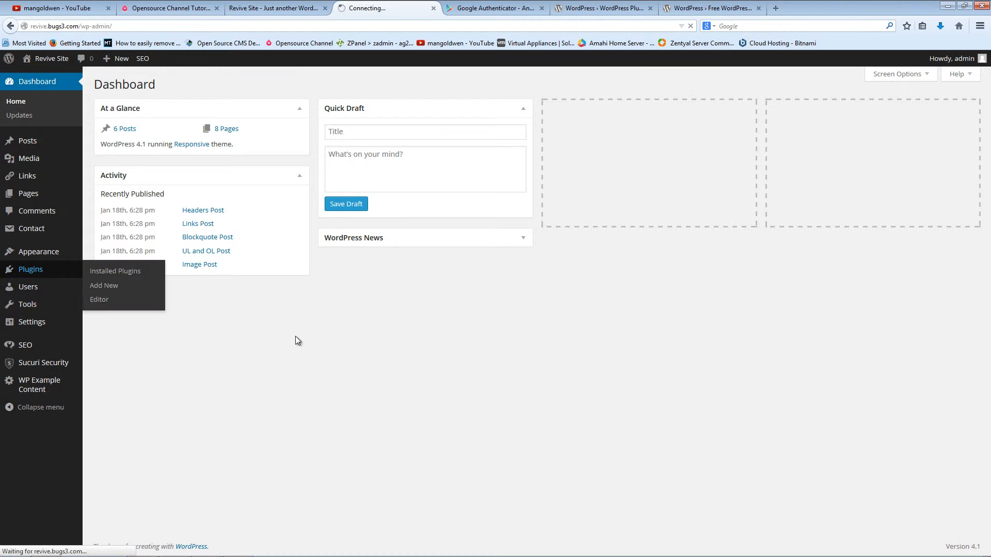
scroll(296, 337, down, 1)
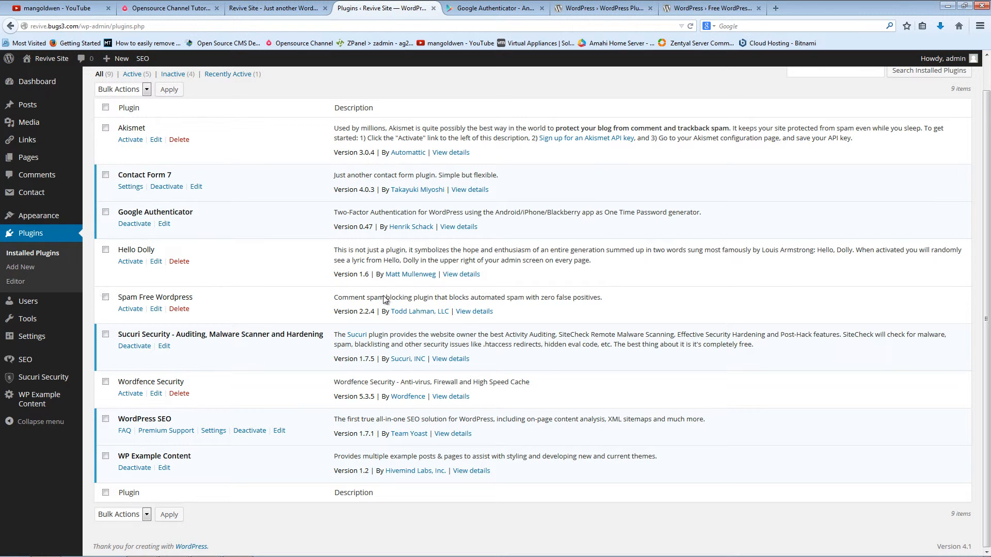
click(949, 8)
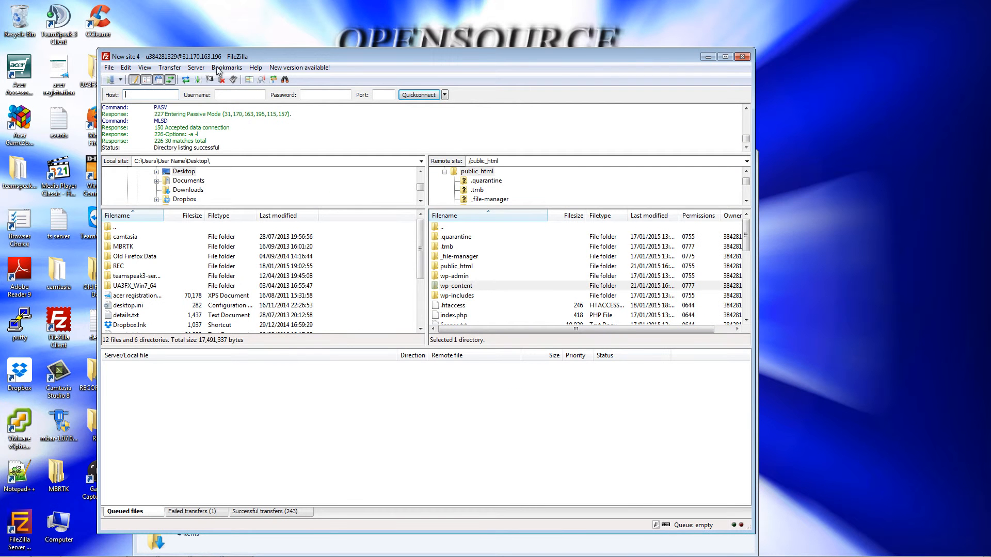
- Reconnect FileZilla to New site 4 and open the remote wp-content/plugins folder
click(221, 80)
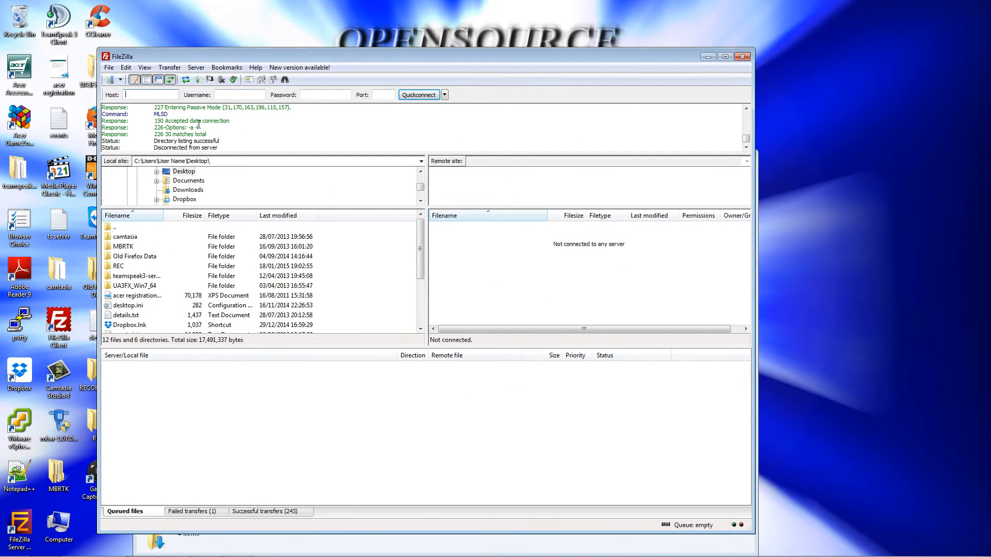
click(110, 79)
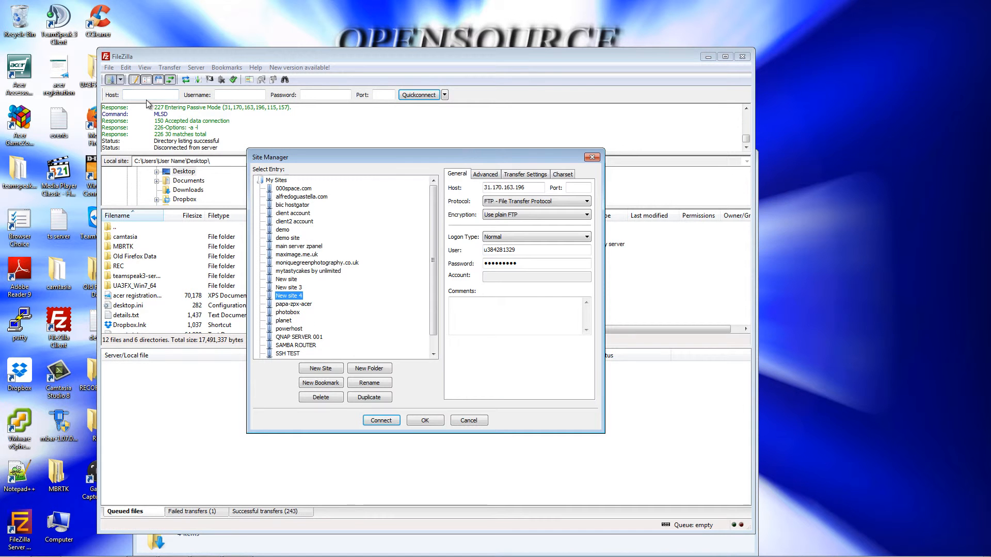
click(386, 421)
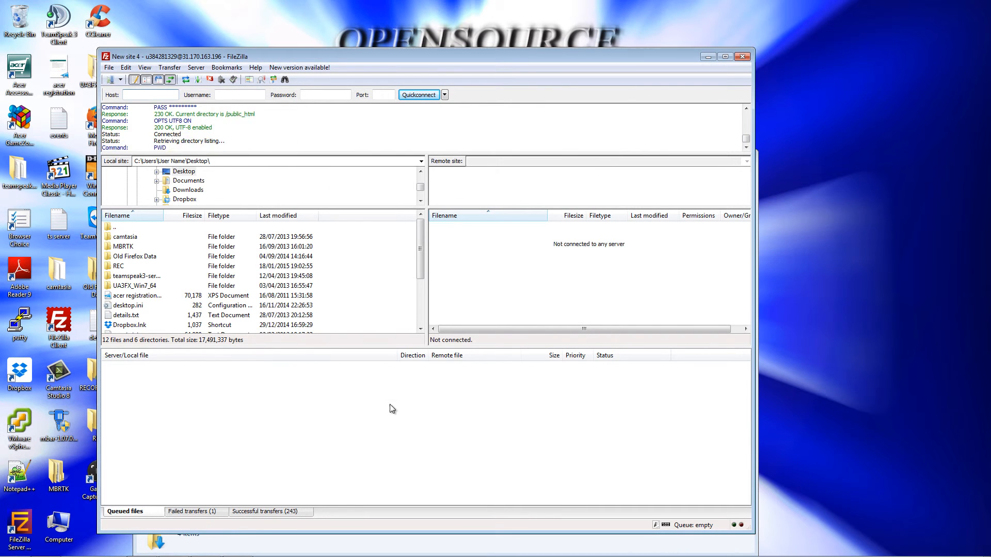
drag(277, 57, 379, 61)
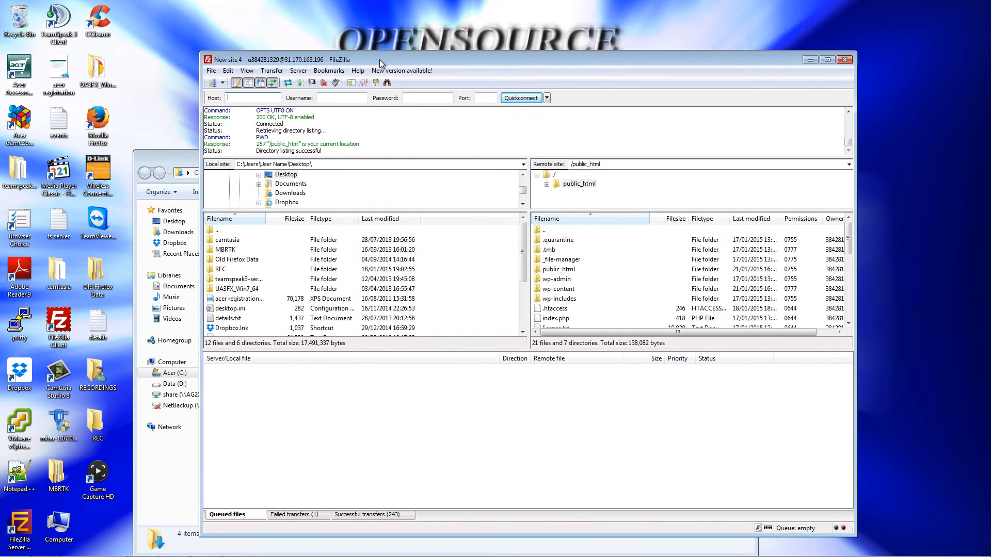
double_click(561, 288)
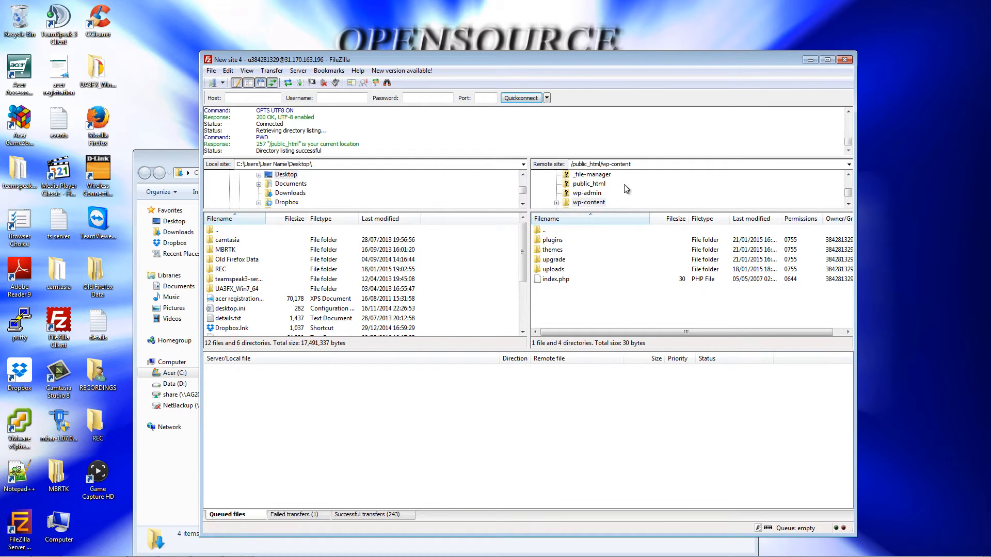
double_click(553, 240)
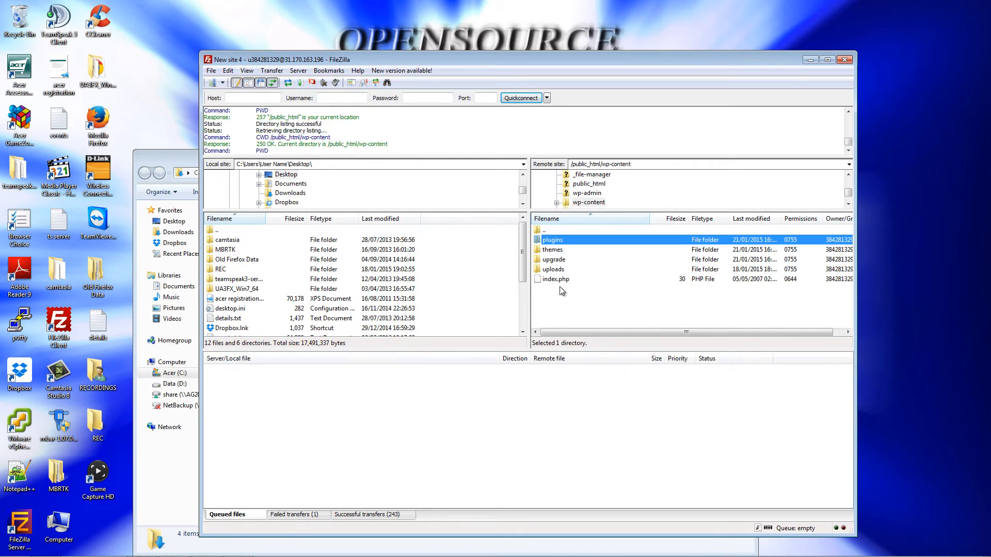
scroll(593, 302, down, 1)
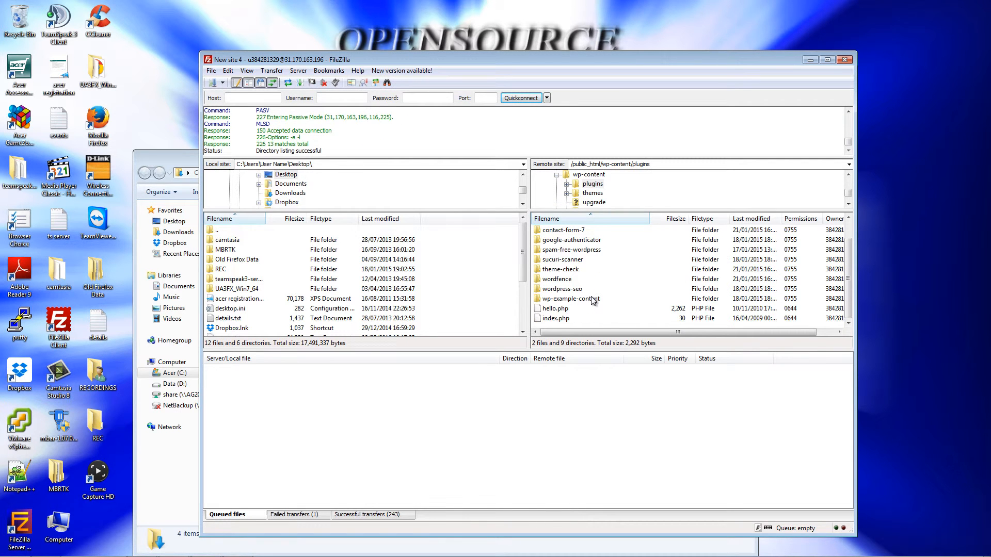
- Extract theme-check.20141222.1.zip to its own Downloads folder and inspect the theme-check subfolder
drag(147, 154, 51, 109)
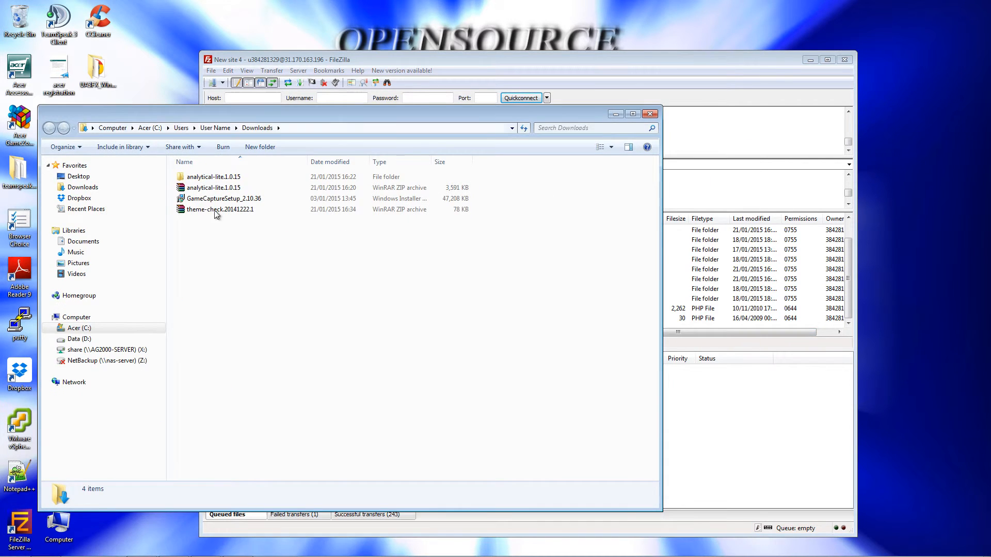
click(231, 212)
right_click(230, 213)
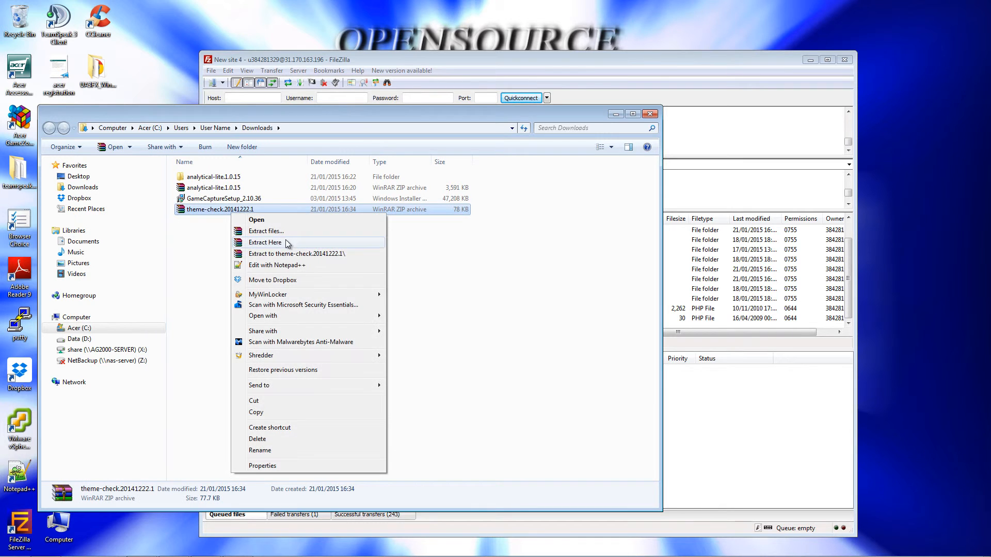
click(328, 255)
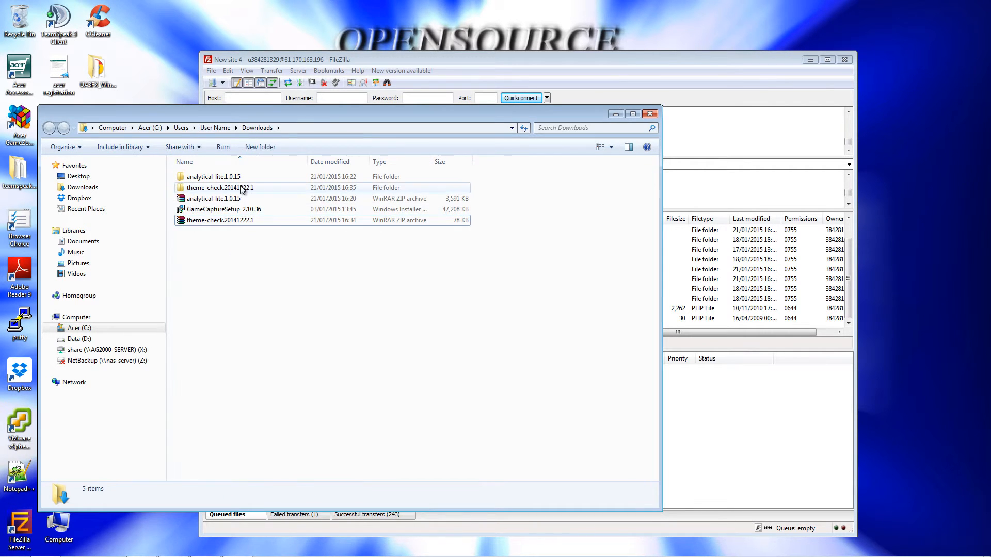
double_click(240, 187)
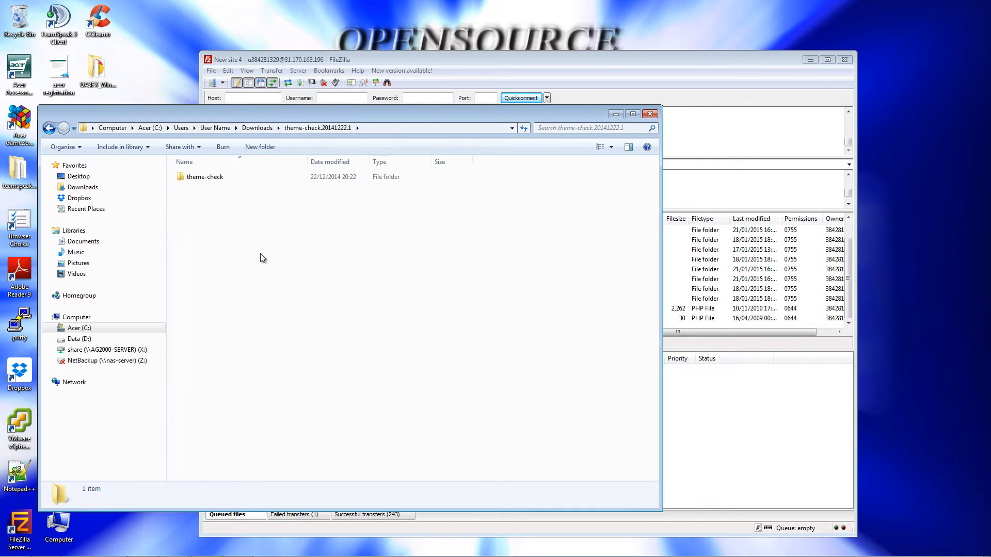
double_click(194, 176)
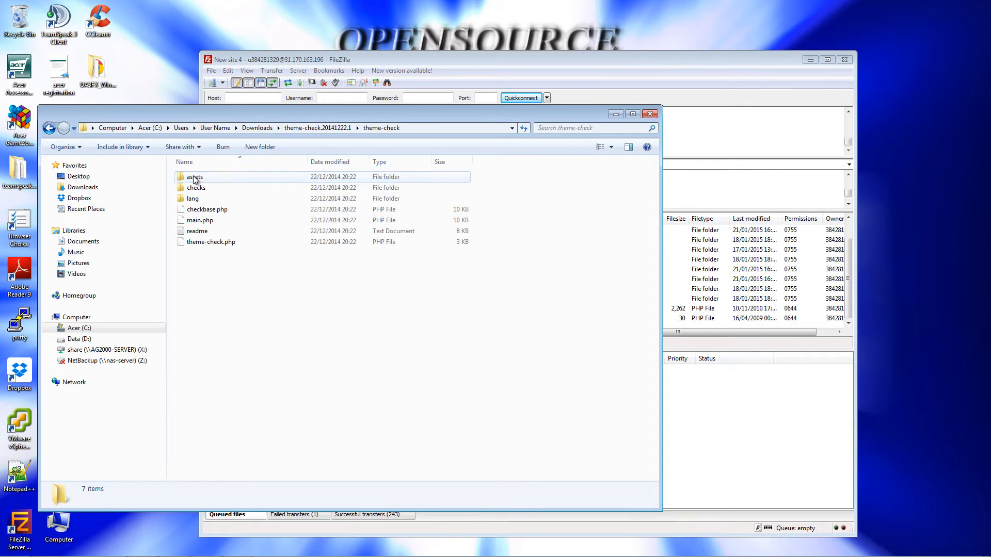
click(317, 128)
- Upload the theme-check folder into the server's plugins folder, always overwriting existing files
drag(188, 176, 748, 335)
click(757, 346)
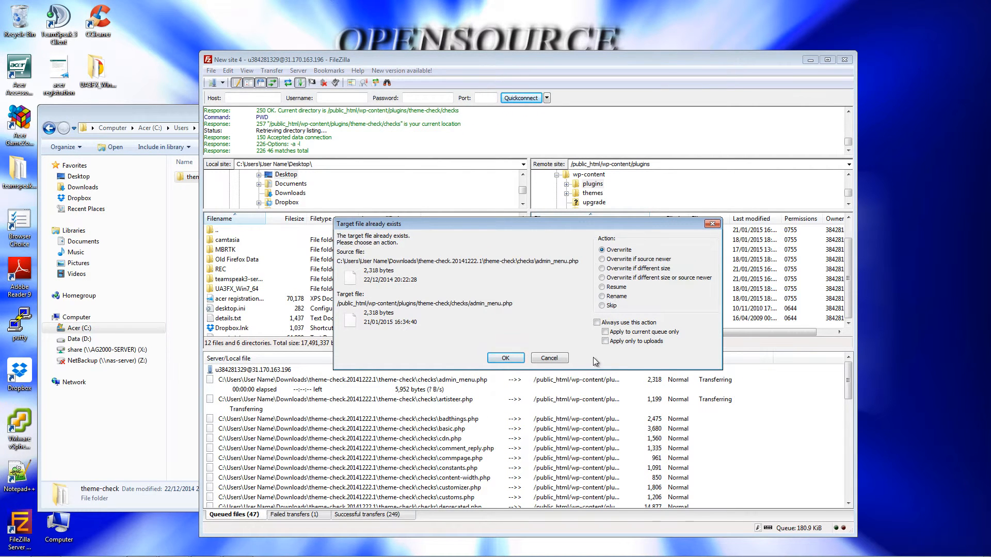
click(505, 358)
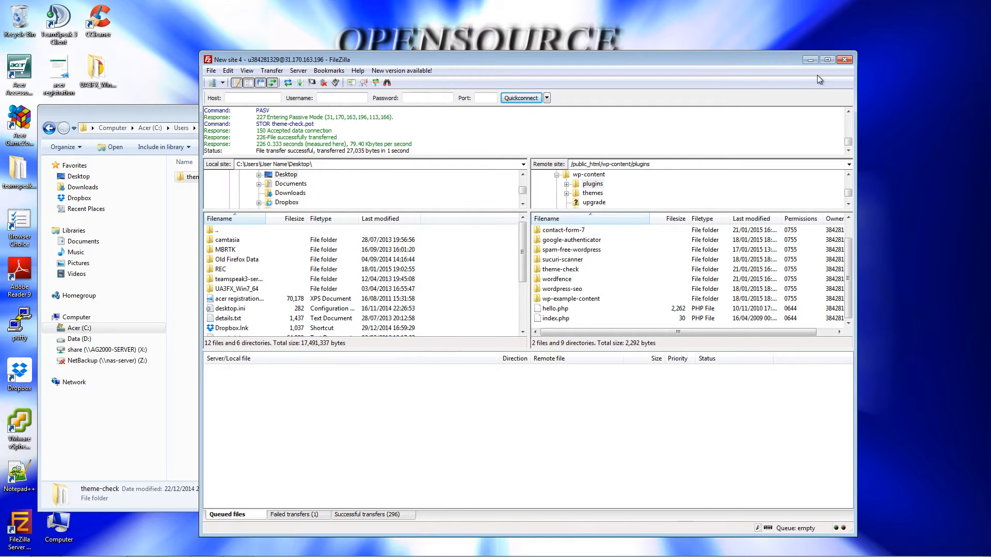
click(808, 60)
mouse_move(174, 547)
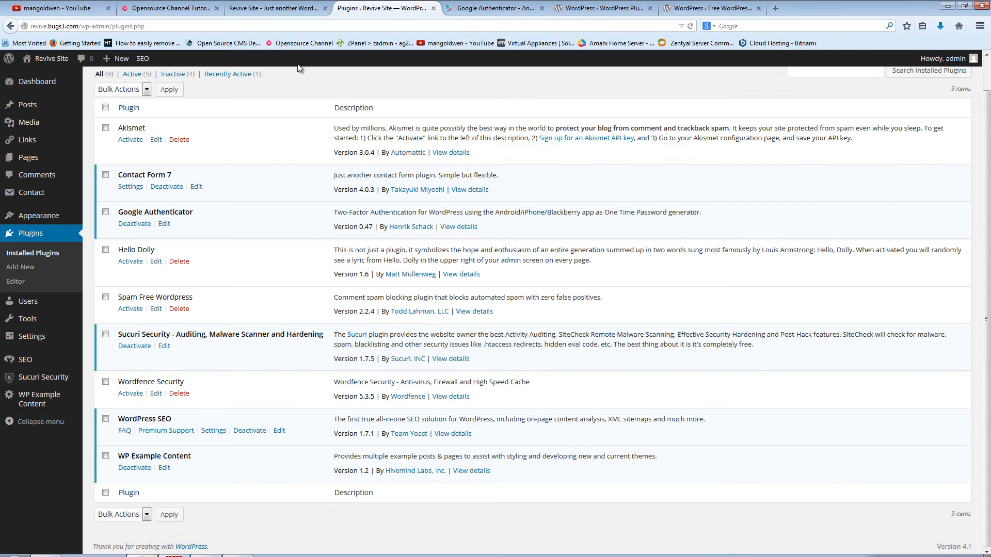
click(32, 253)
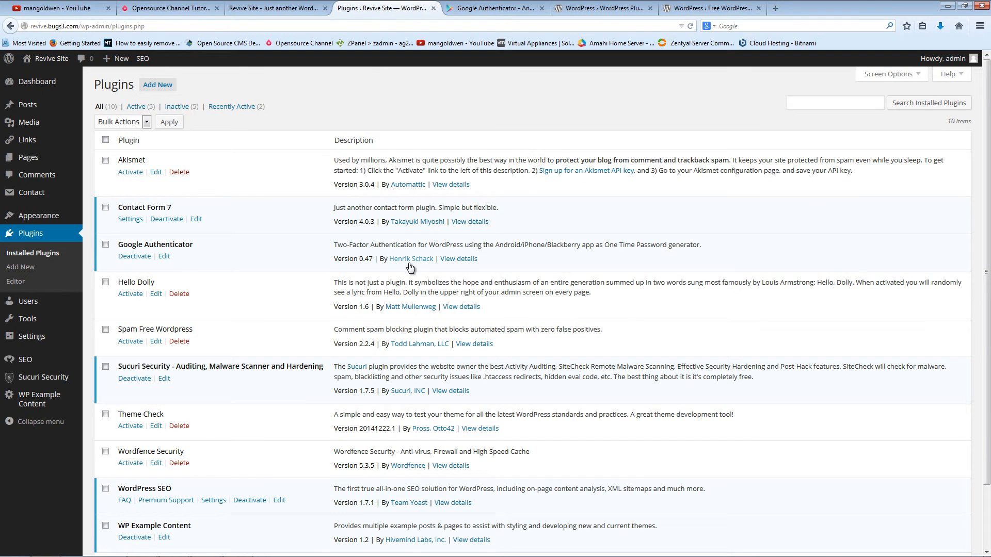
scroll(413, 263, down, 3)
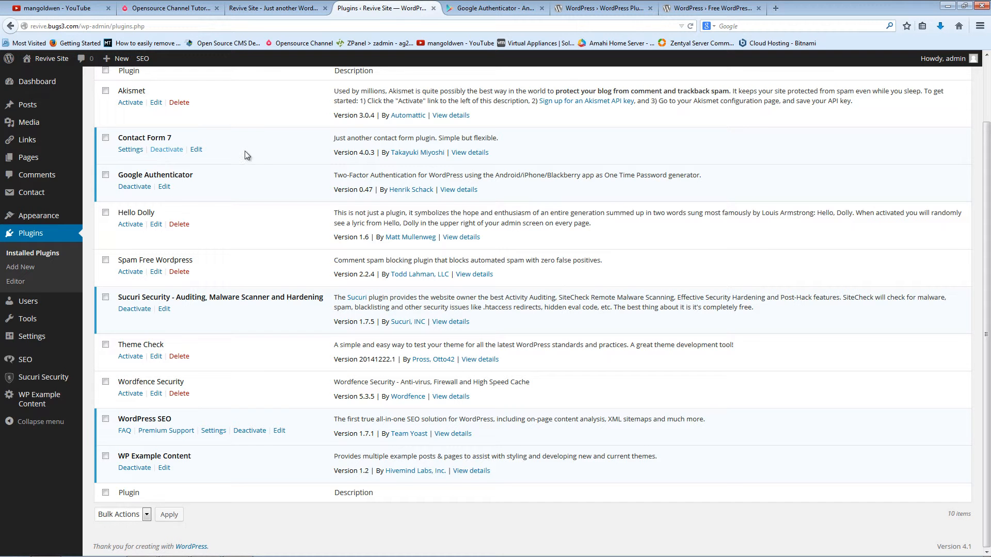
- Close the Google Authenticator, WordPress Plugins and Free Themes tabs
click(503, 6)
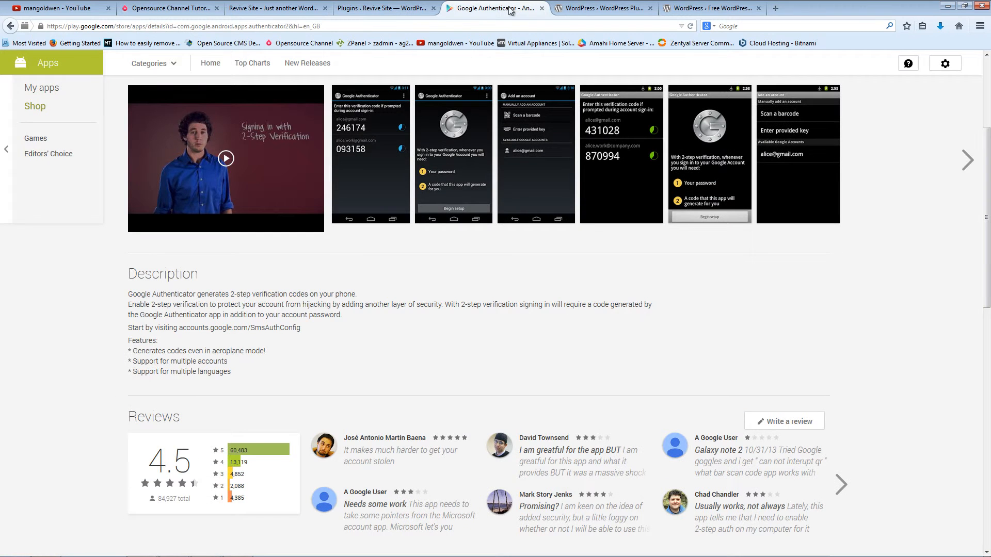
click(541, 8)
click(542, 8)
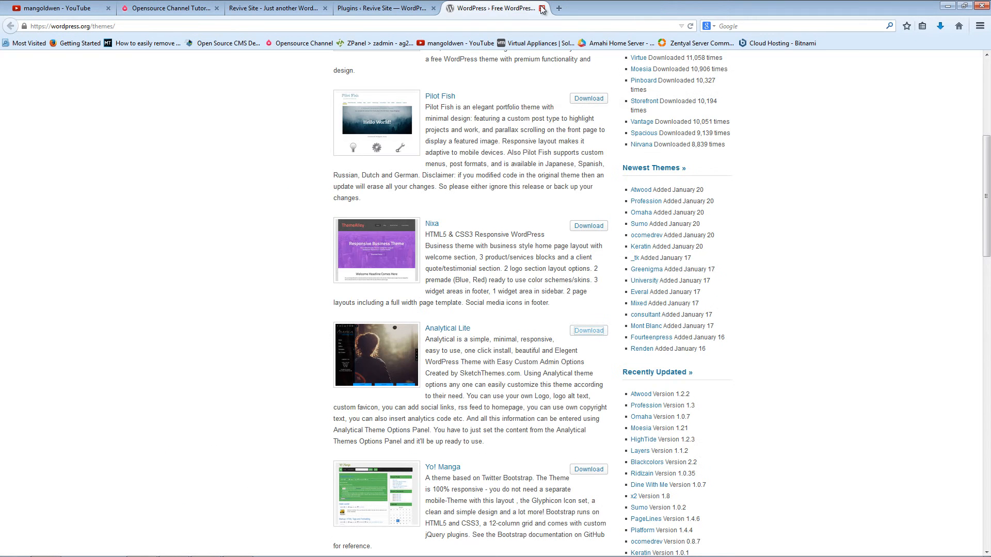
click(541, 8)
- Open a blank new tab, glance at the Revive Site front page, and return to Plugins
click(459, 10)
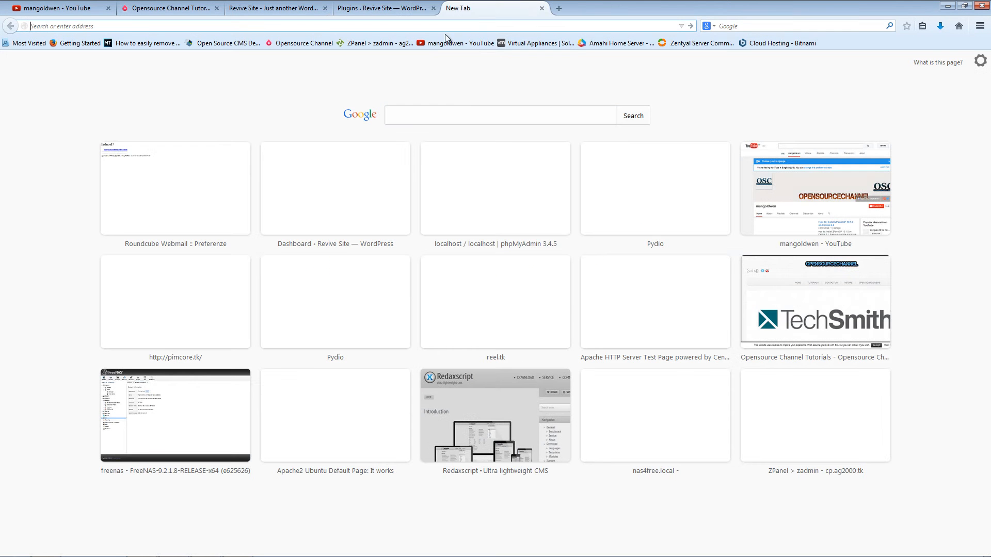
click(425, 112)
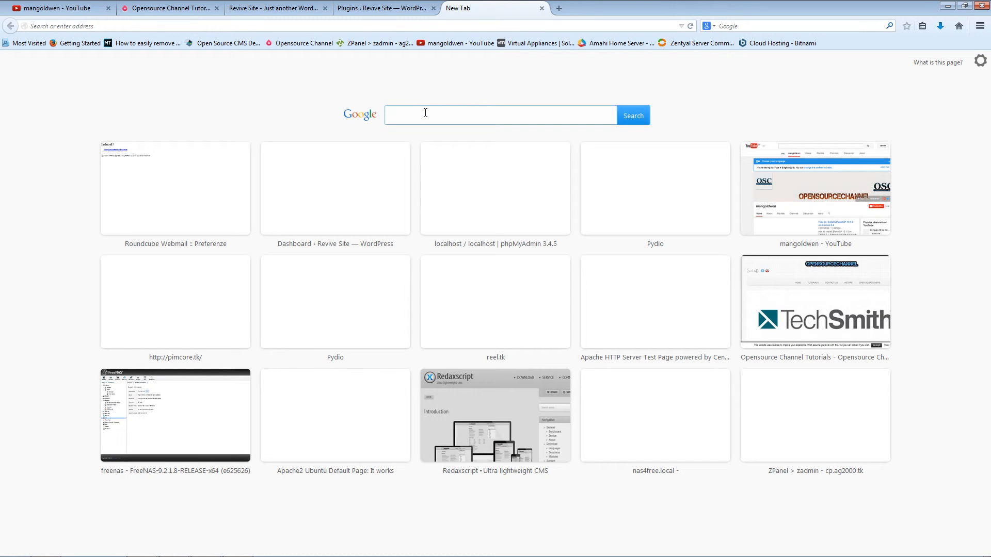
click(387, 9)
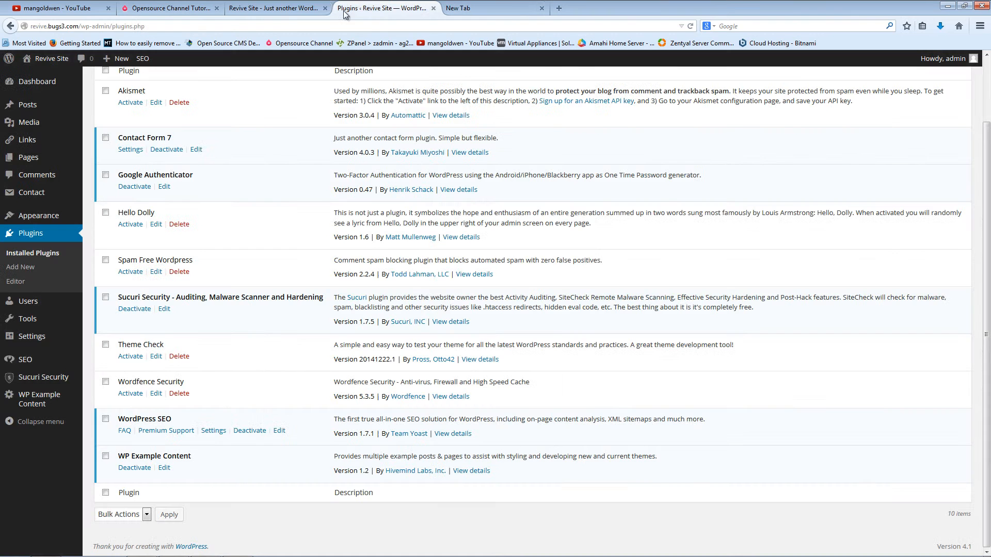
click(292, 11)
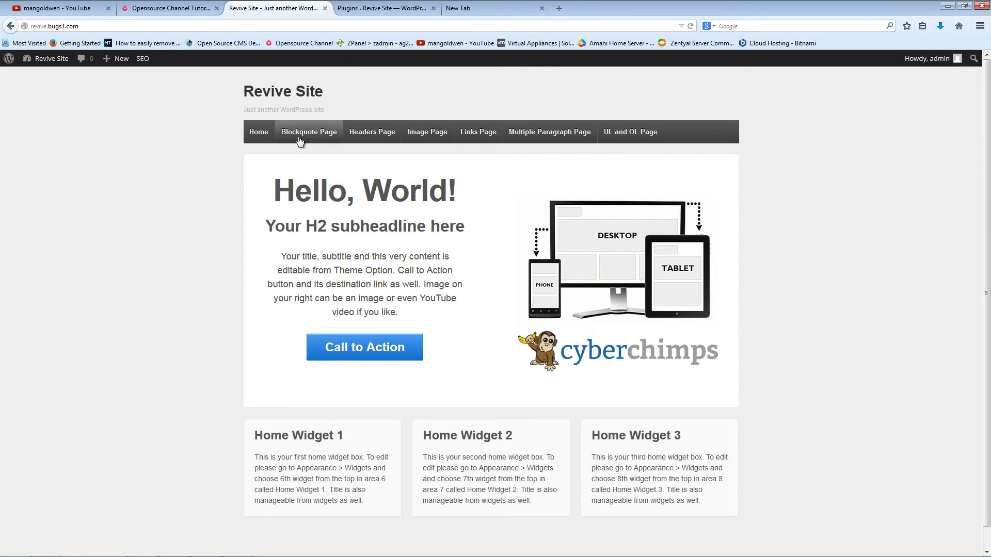
click(377, 11)
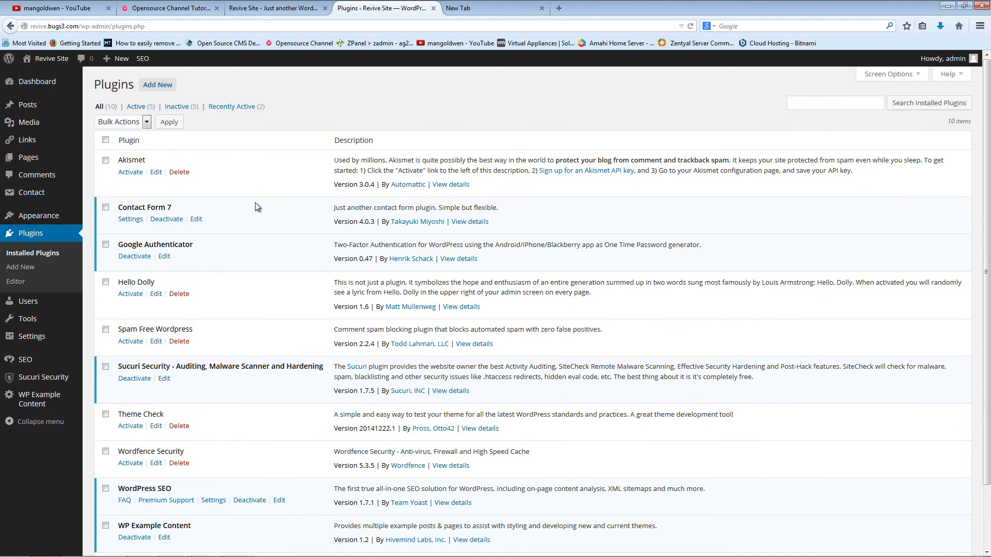
- Go from Appearance > Themes to the Add Themes page listing 15 featured themes
mouse_move(32, 220)
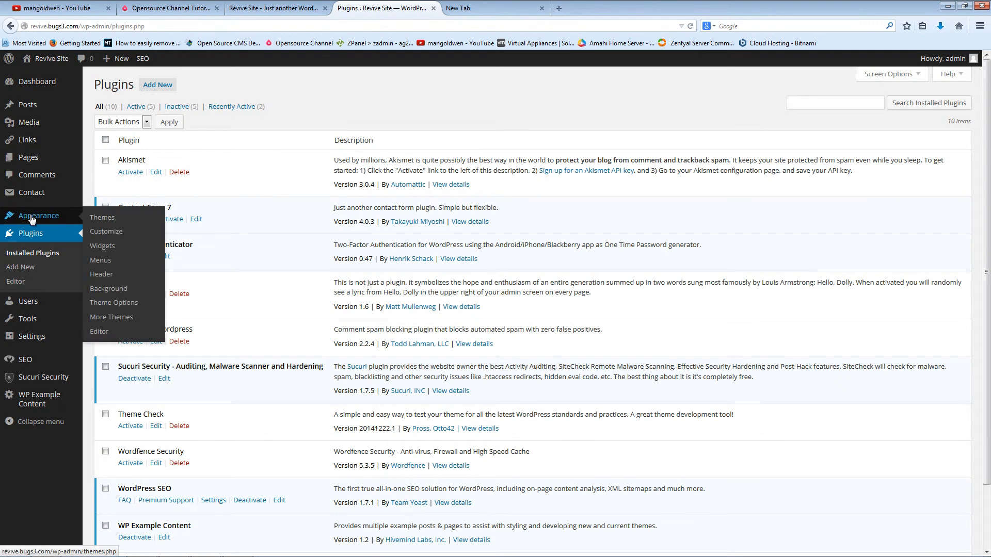
click(114, 224)
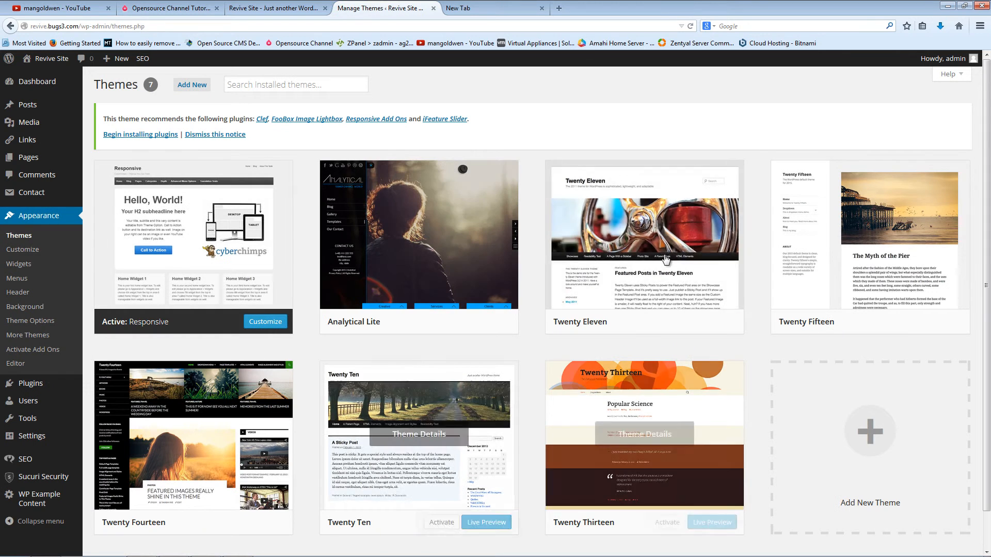
scroll(571, 351, down, 1)
scroll(547, 330, up, 1)
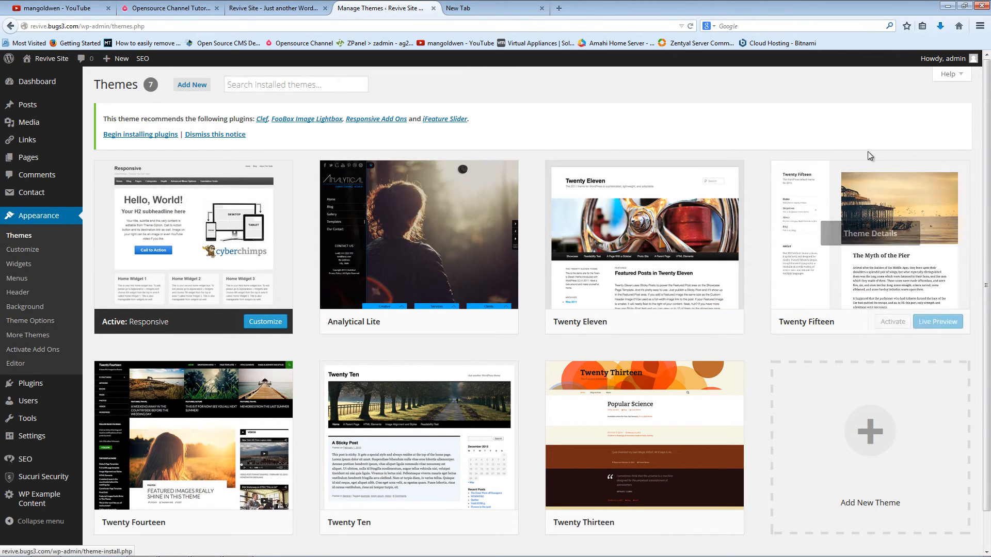
click(192, 85)
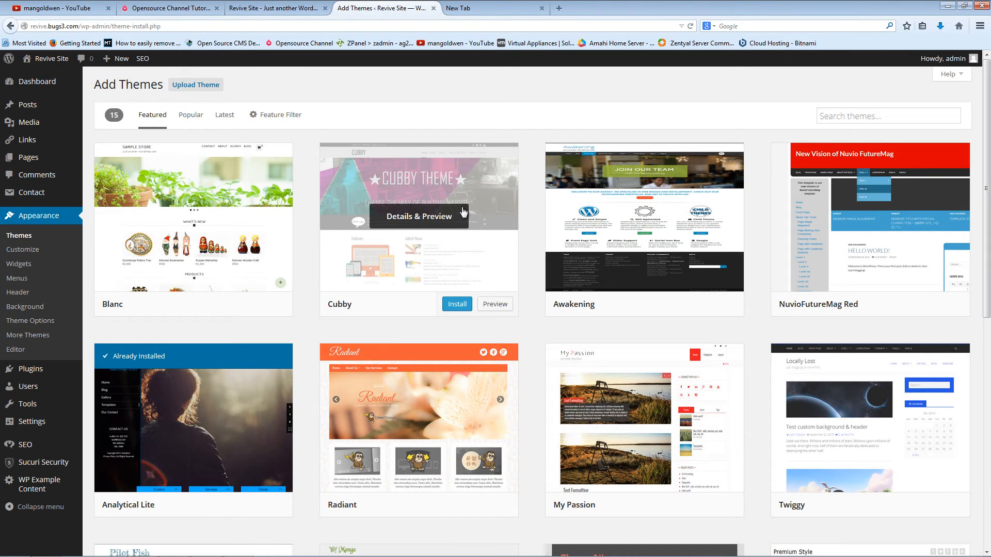
- Search the available themes for 'premium' and scroll through the results
scroll(461, 211, down, 8)
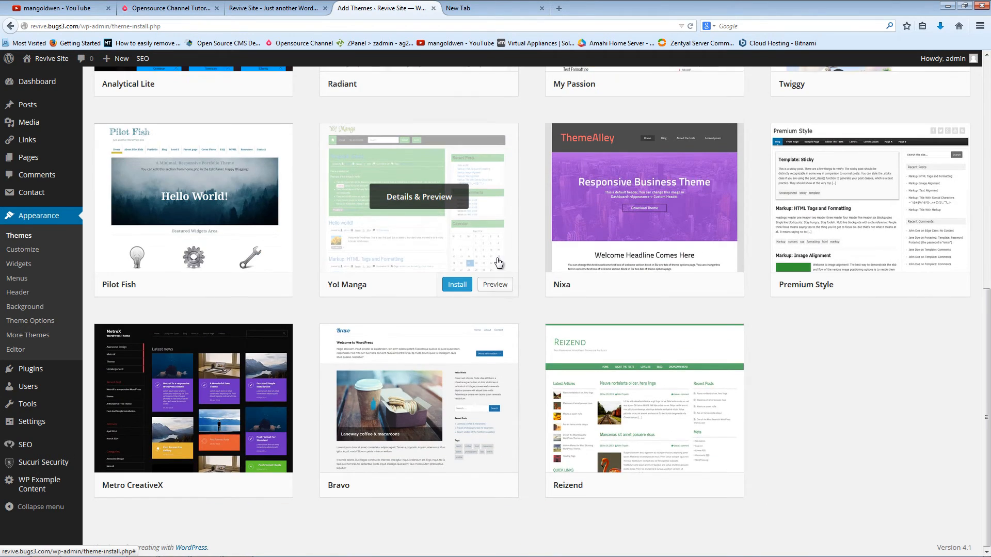
scroll(498, 270, up, 8)
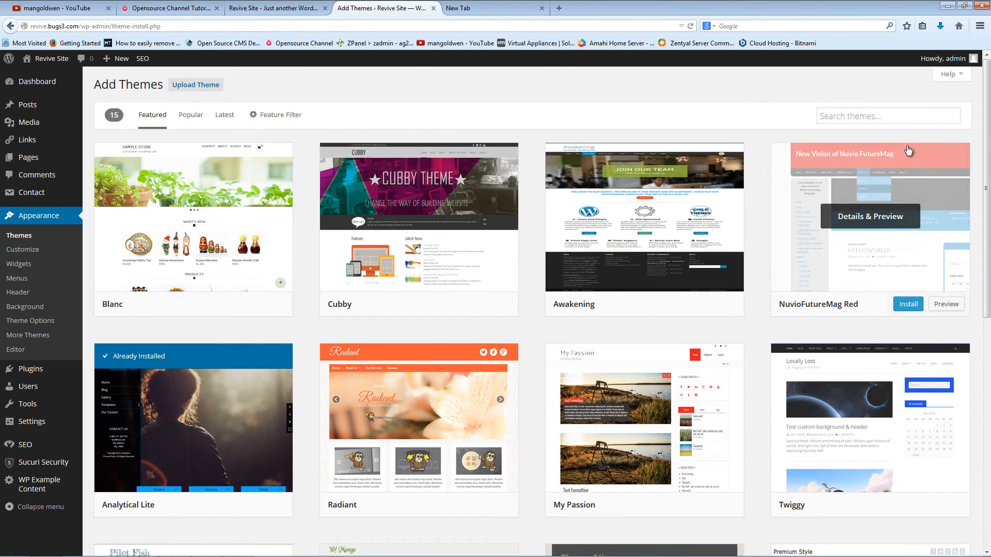
click(864, 116)
text(premium)
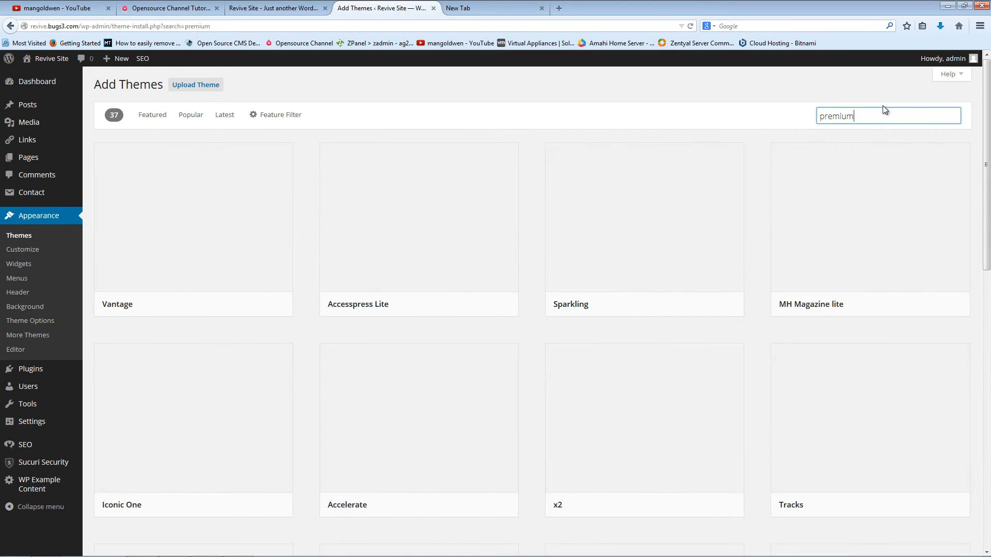
scroll(703, 275, down, 2)
scroll(703, 275, down, 15)
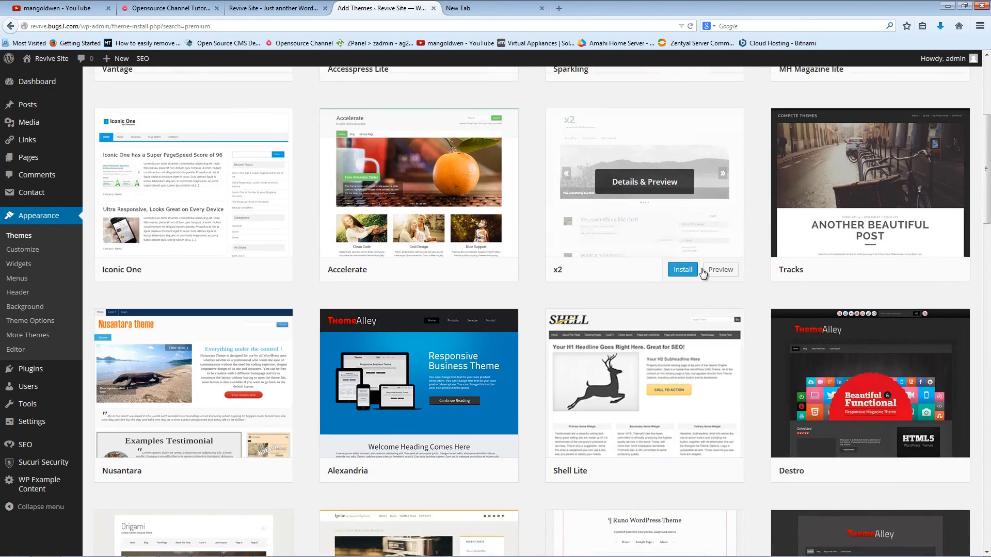
scroll(702, 275, down, 8)
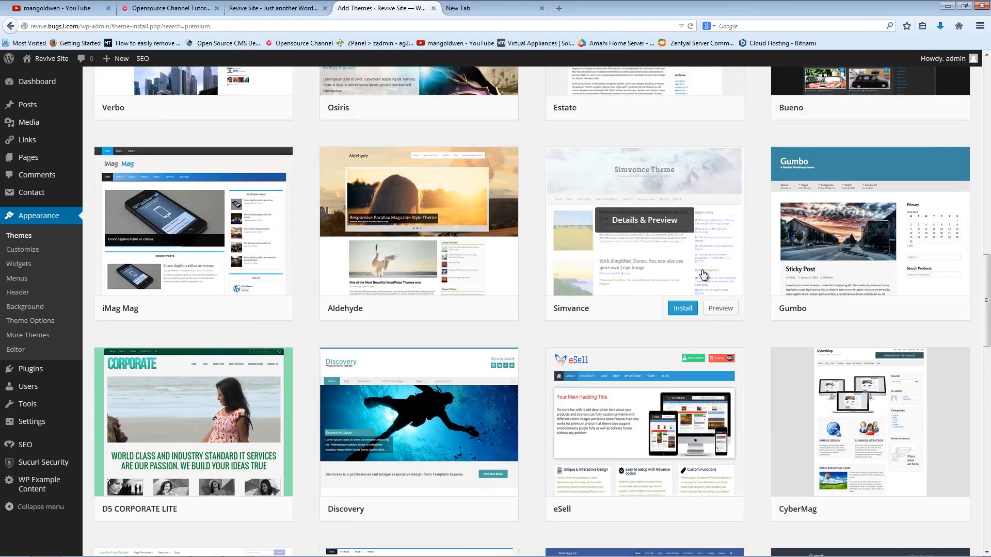
scroll(703, 274, down, 8)
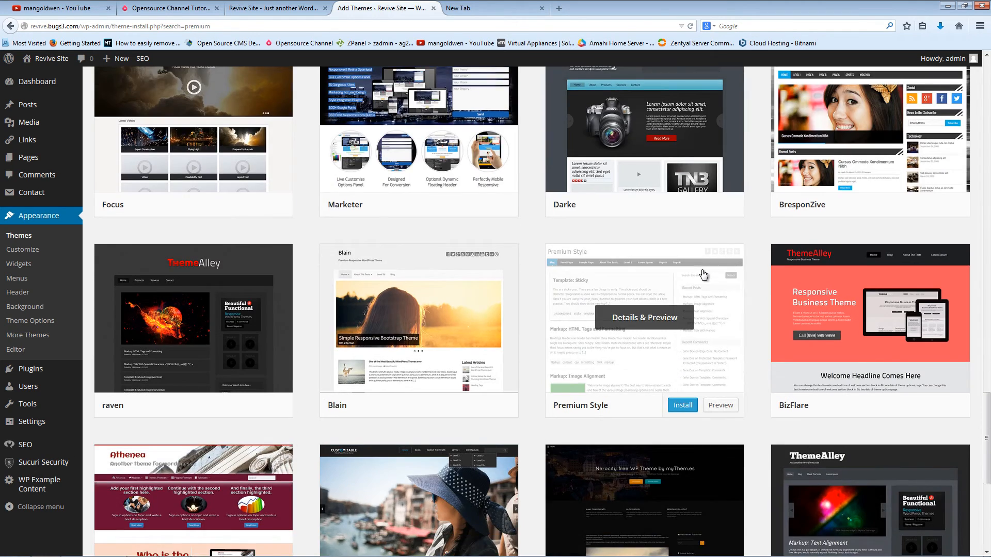
scroll(703, 274, down, 5)
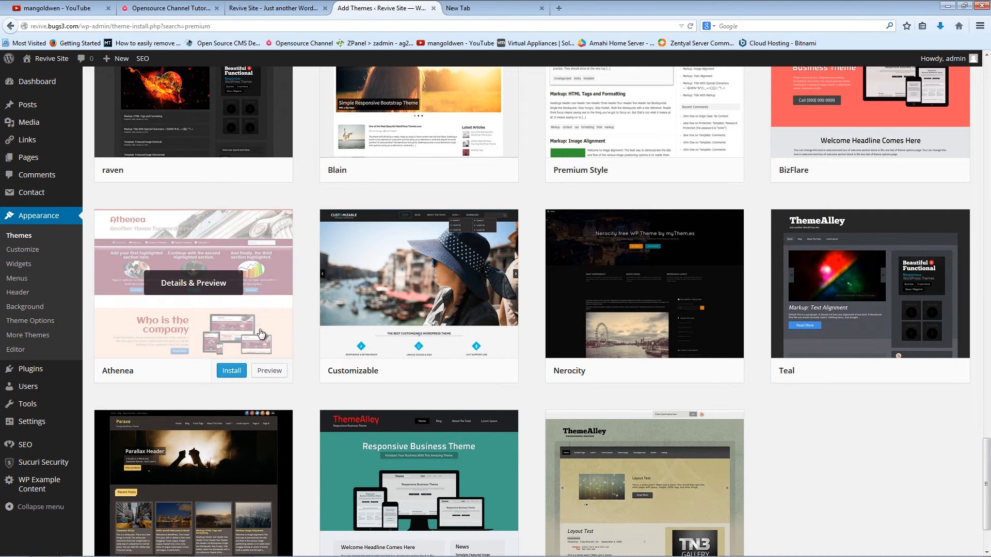
- Preview the Athenea 1.2.1 theme, then move to the empty new browser tab
click(276, 372)
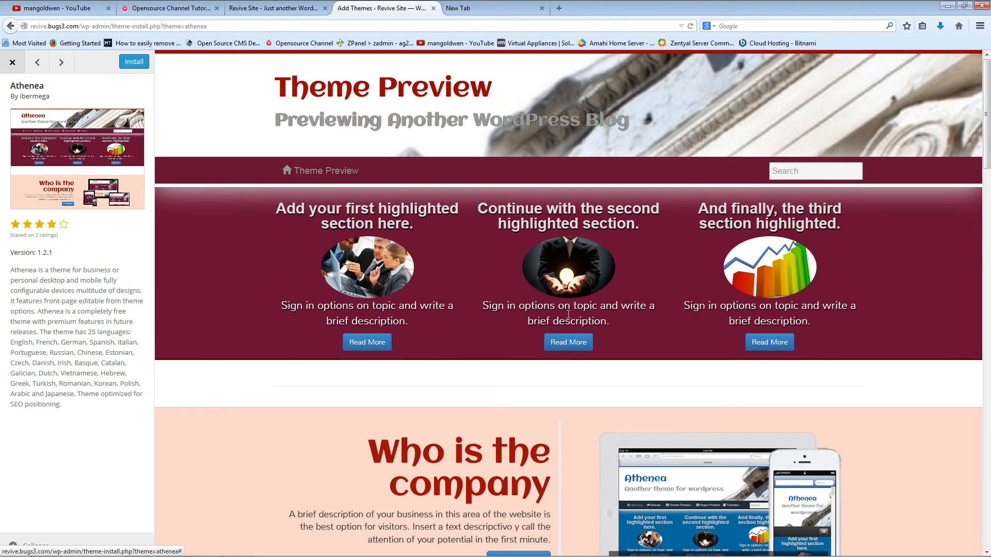
scroll(568, 314, down, 15)
scroll(568, 320, down, 5)
scroll(568, 320, up, 10)
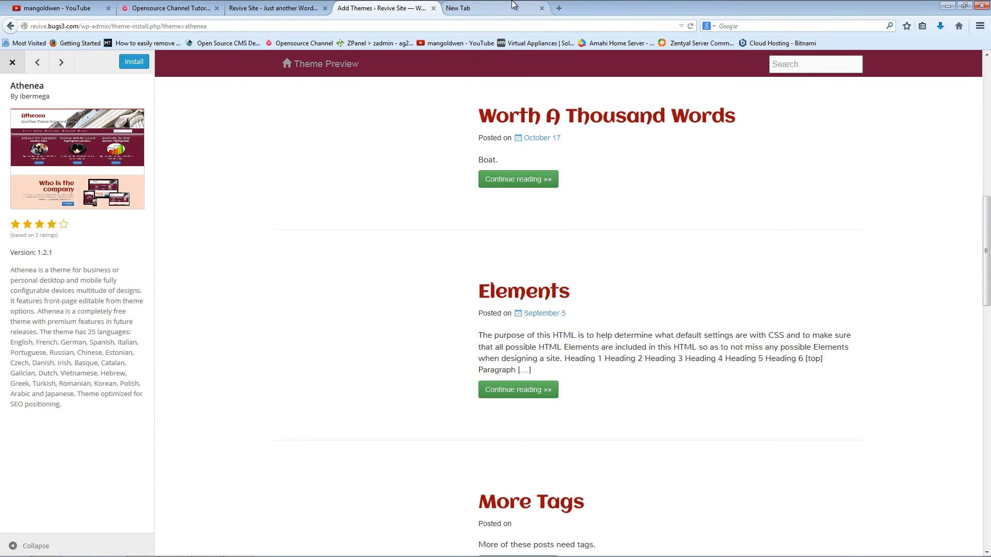
click(513, 5)
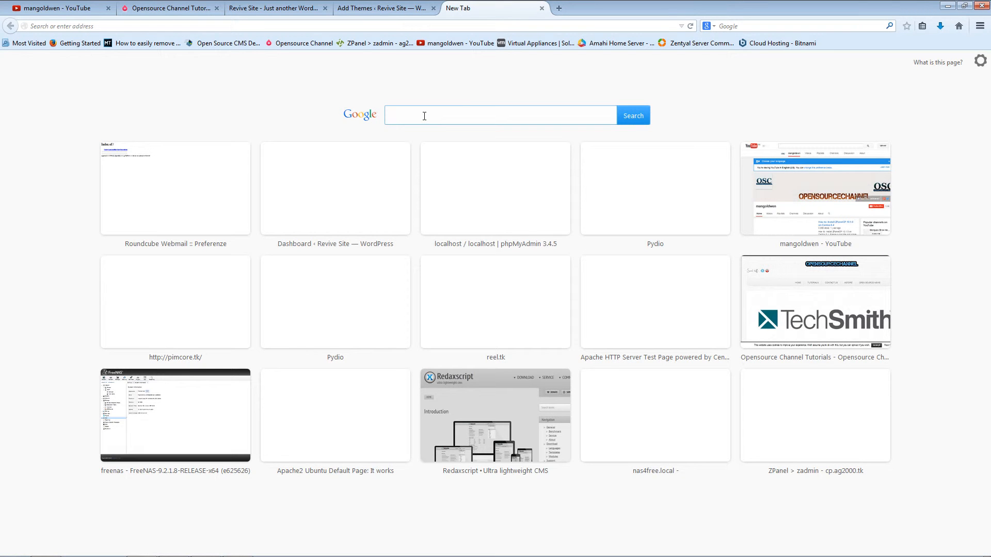
- Google 'free wordpress themes' and open the WPMU DEV '30 Free, Responsive and Stunning WordPress Themes' article
text(free)
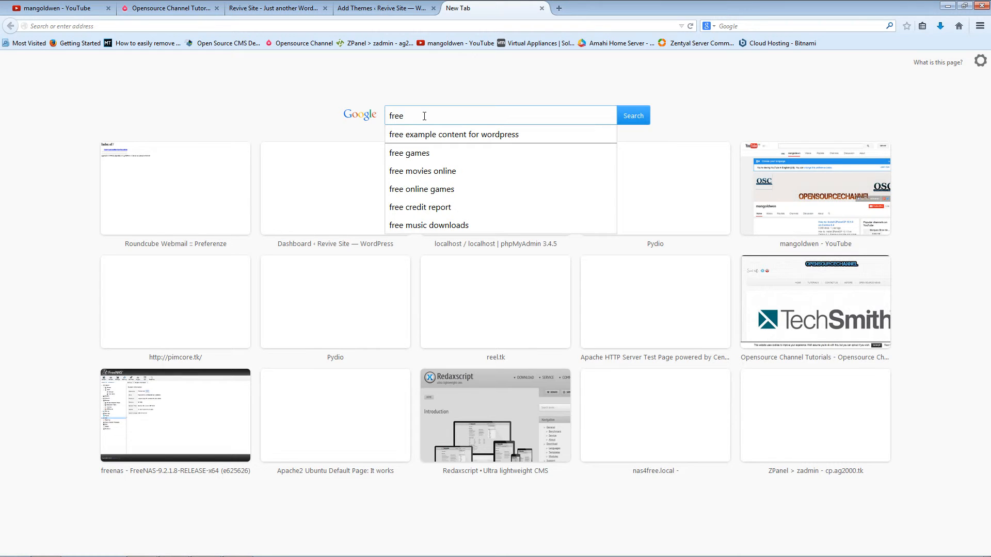
text( wor)
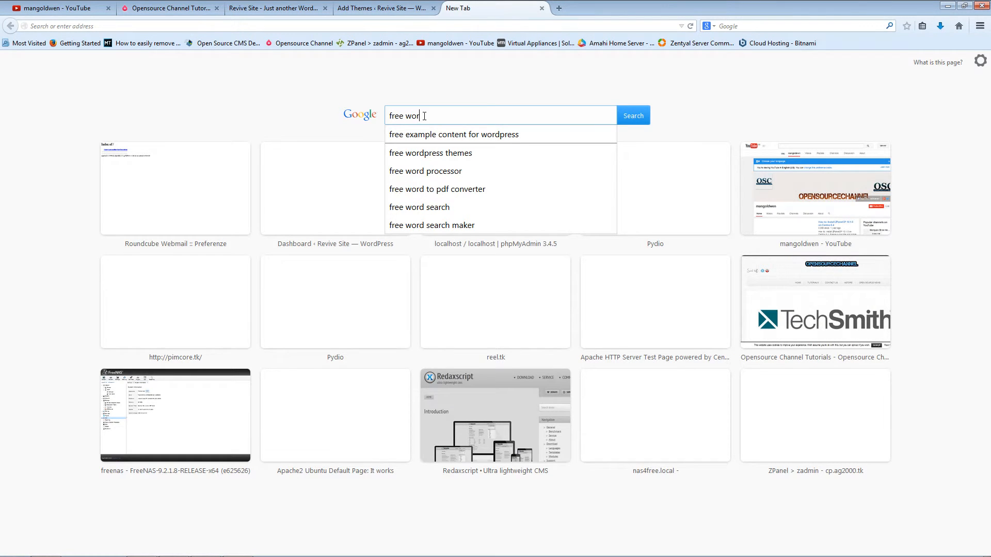
key(Down)
key(Down)
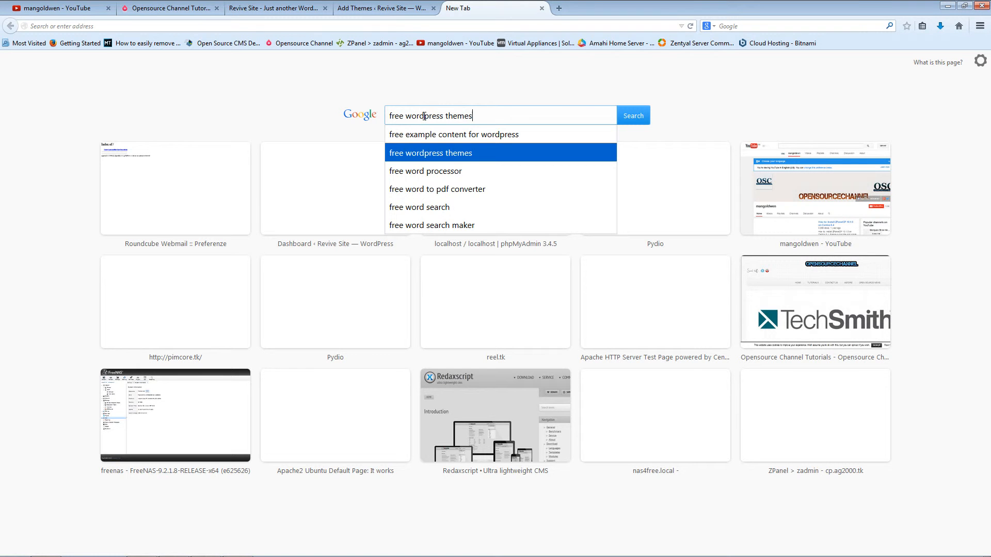
key(Return)
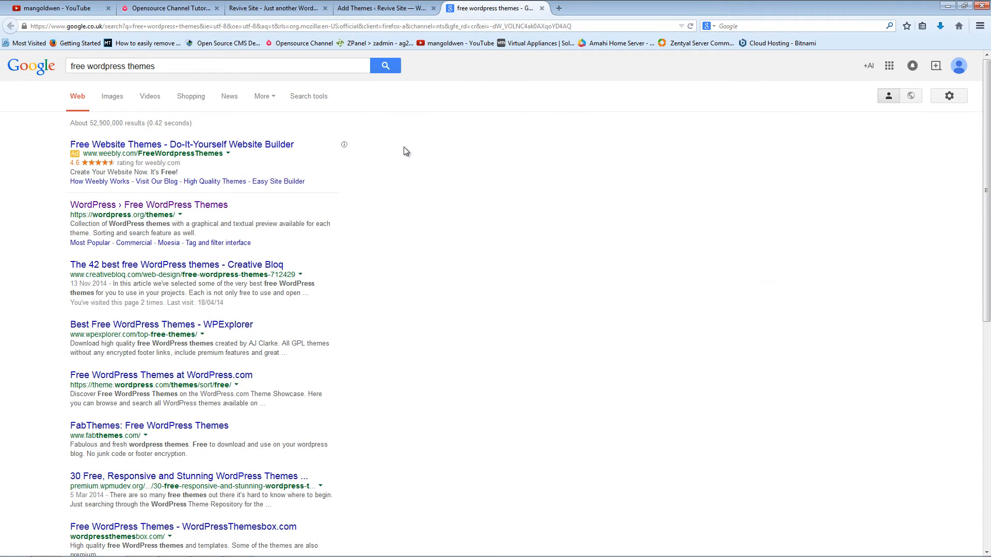
scroll(405, 215, down, 4)
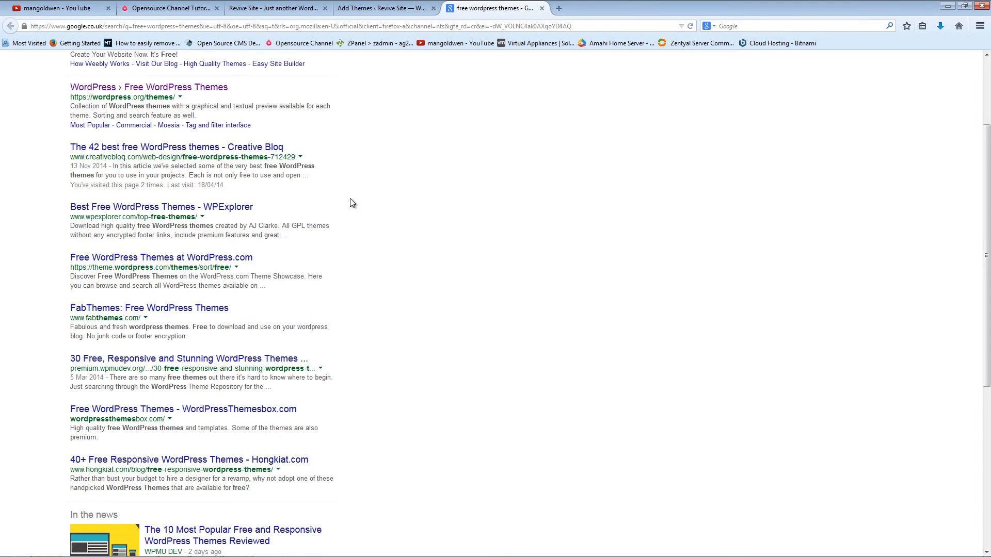
scroll(348, 205, down, 2)
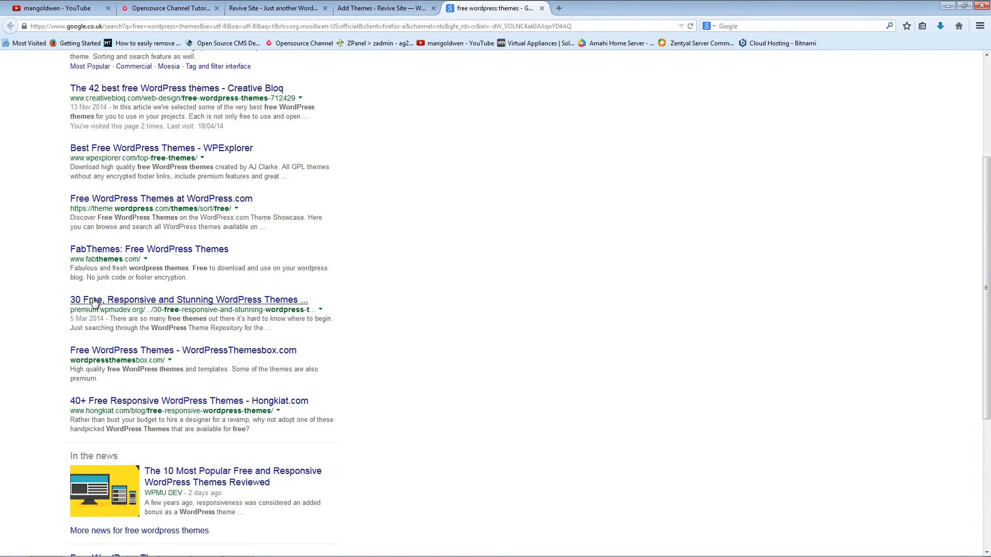
click(254, 306)
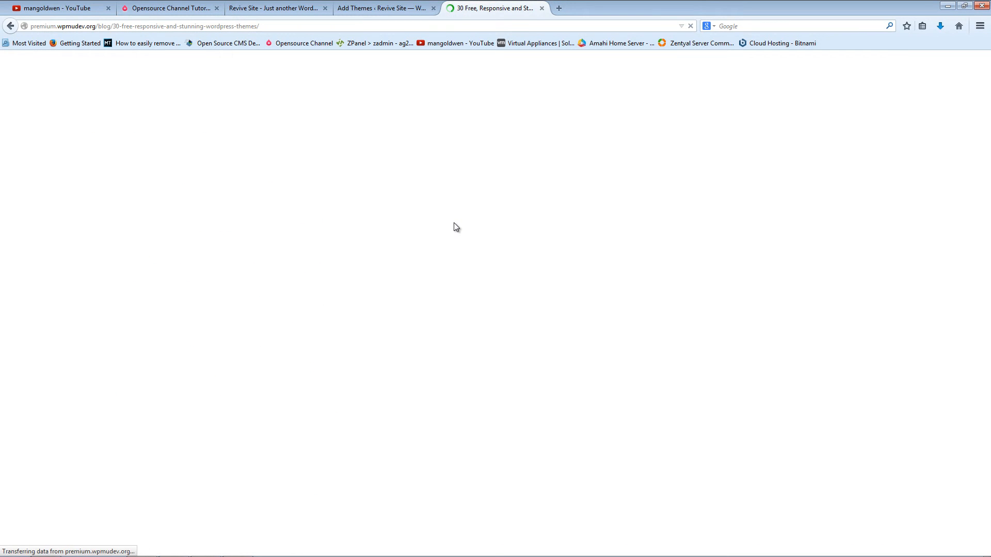
- Open the InterStellar theme demo from the WPMU DEV article
scroll(454, 226, down, 3)
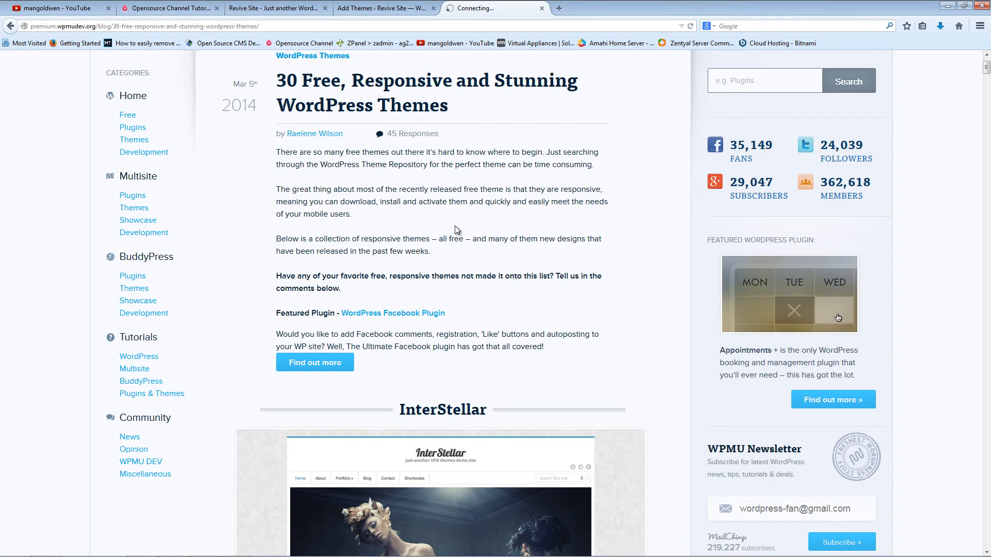
scroll(452, 393, down, 4)
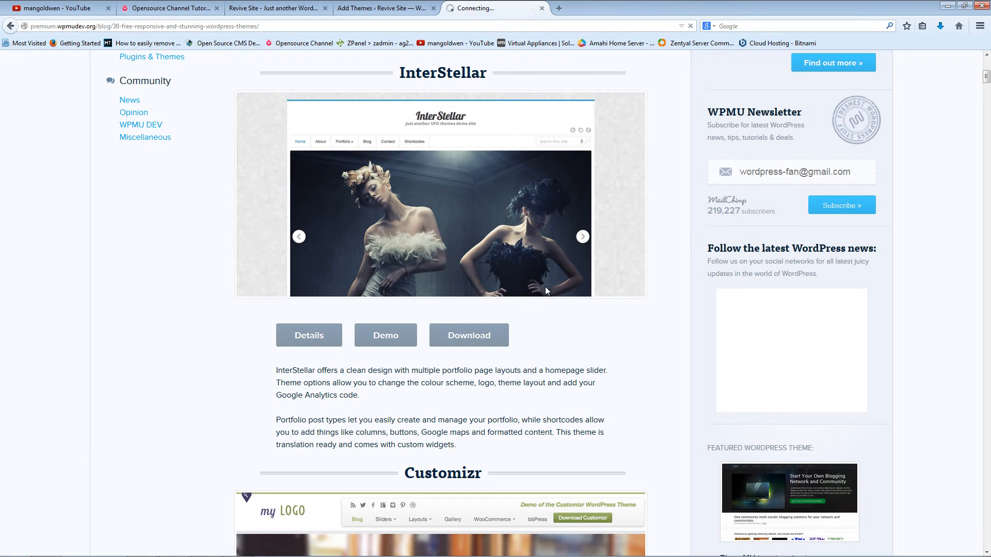
click(382, 335)
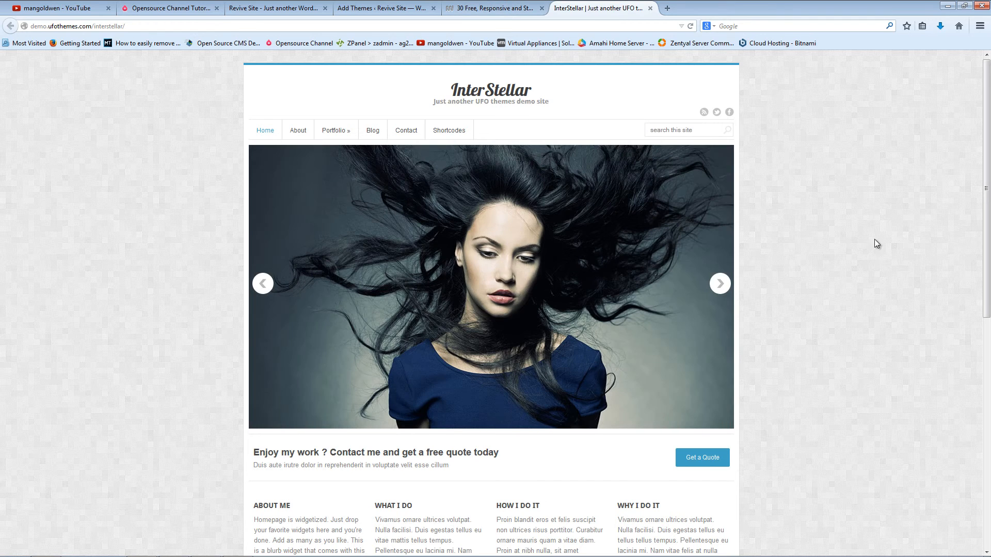
scroll(872, 241, down, 8)
scroll(867, 242, up, 7)
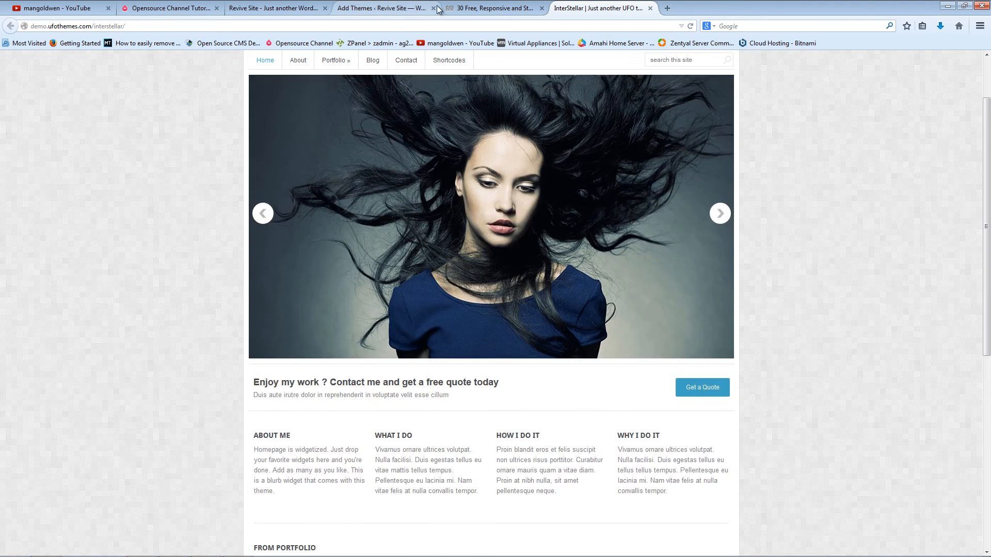
- Follow InterStellar's download link to UFO Themes and dismiss the free-download request form
click(475, 8)
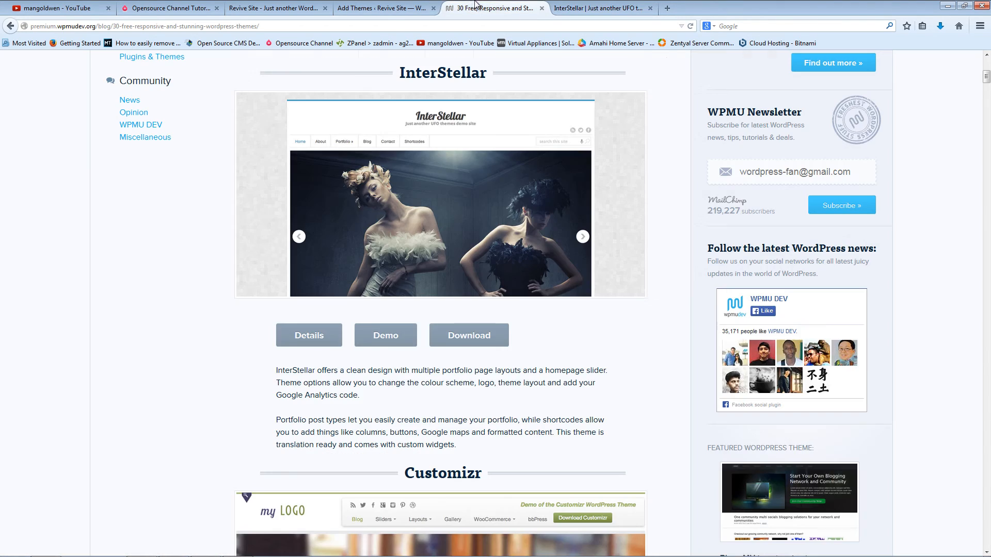
click(487, 343)
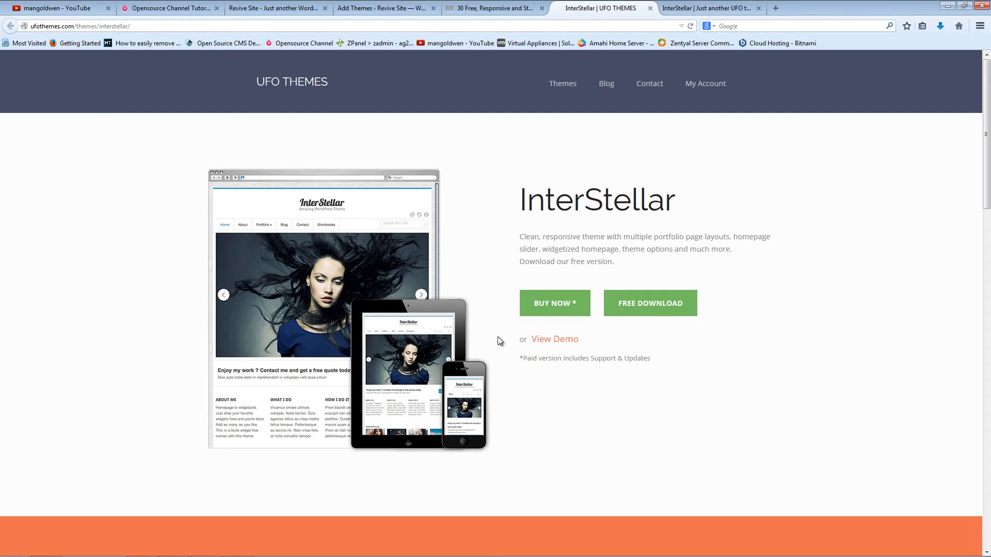
click(656, 311)
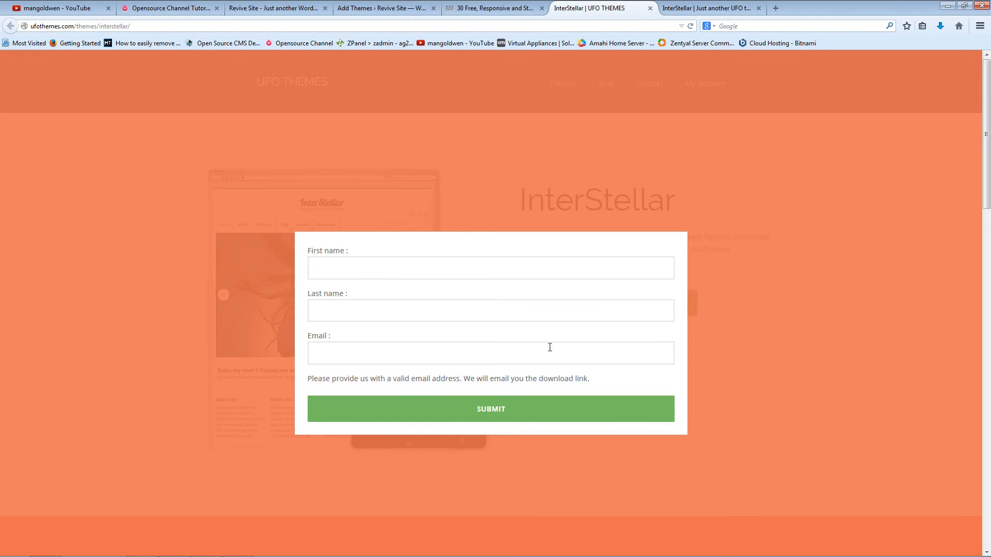
click(763, 333)
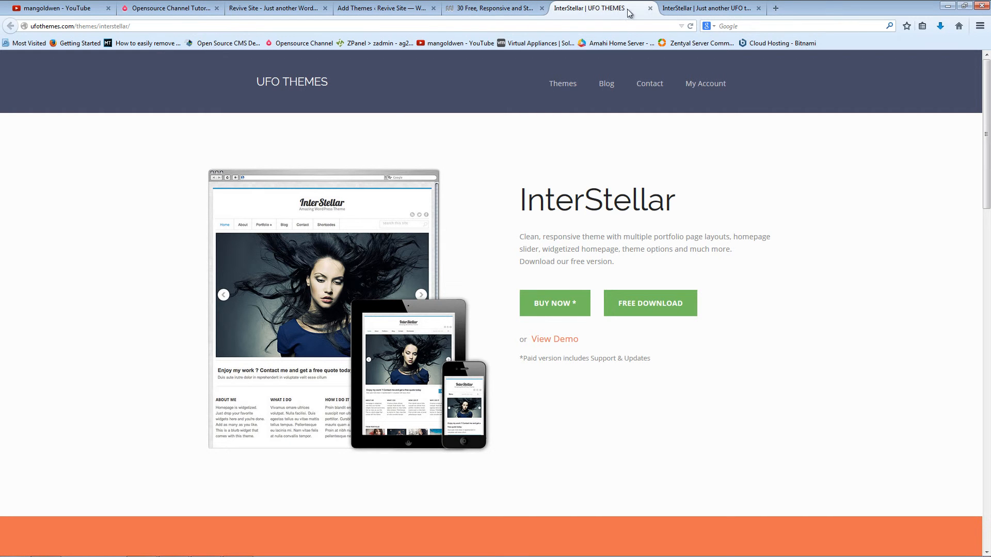
- Close the UFO Themes tab and save the Customizr download as customizr.3.1.5.zip
click(650, 8)
scroll(487, 327, down, 3)
scroll(487, 328, down, 4)
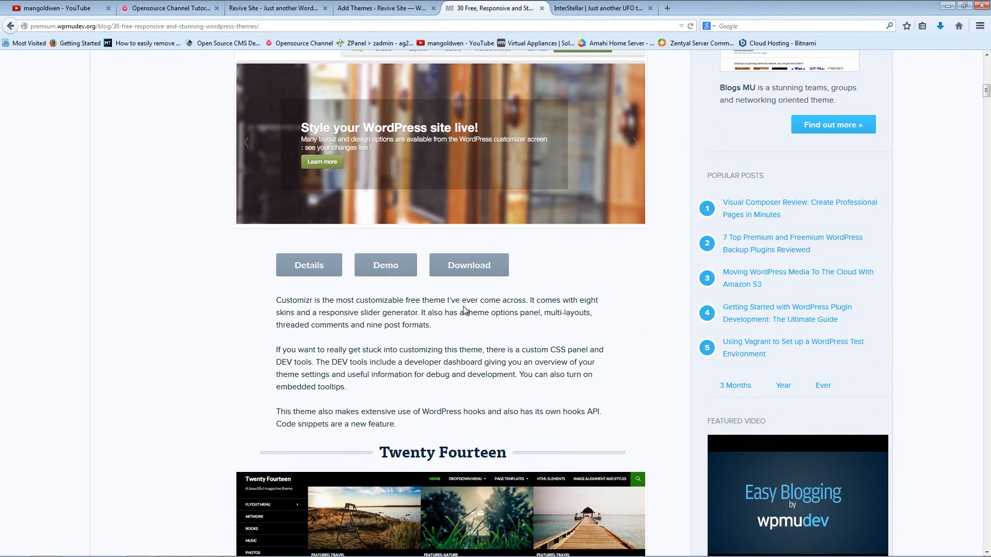
scroll(464, 310, down, 2)
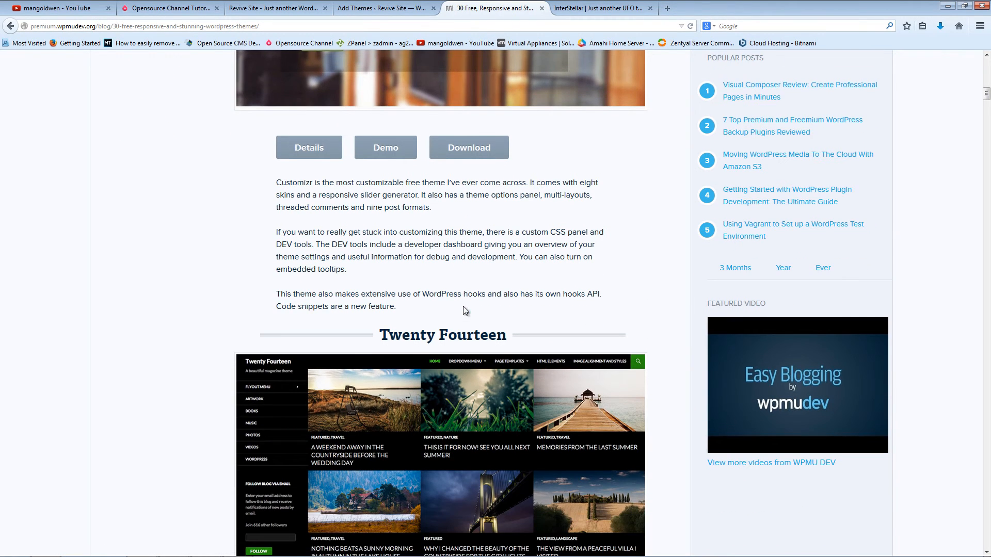
click(459, 150)
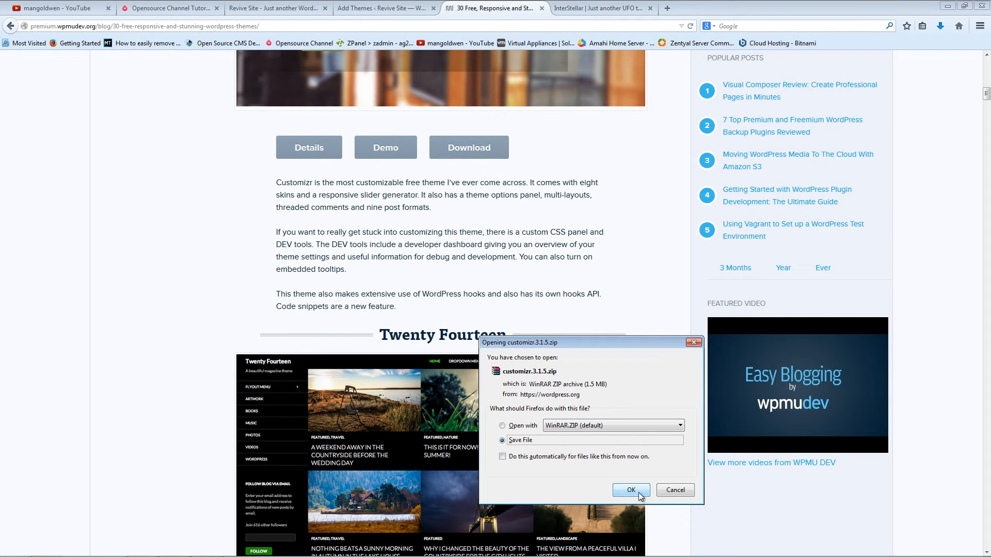
click(639, 494)
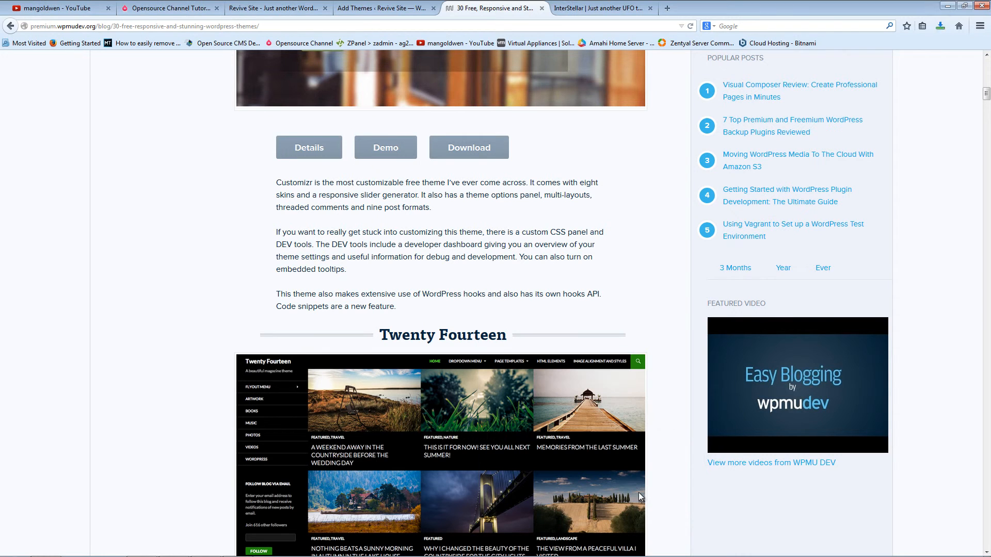
- Confirm customizr.3.1.5.zip (1.5 MB) appears in Firefox's recent downloads list
click(942, 24)
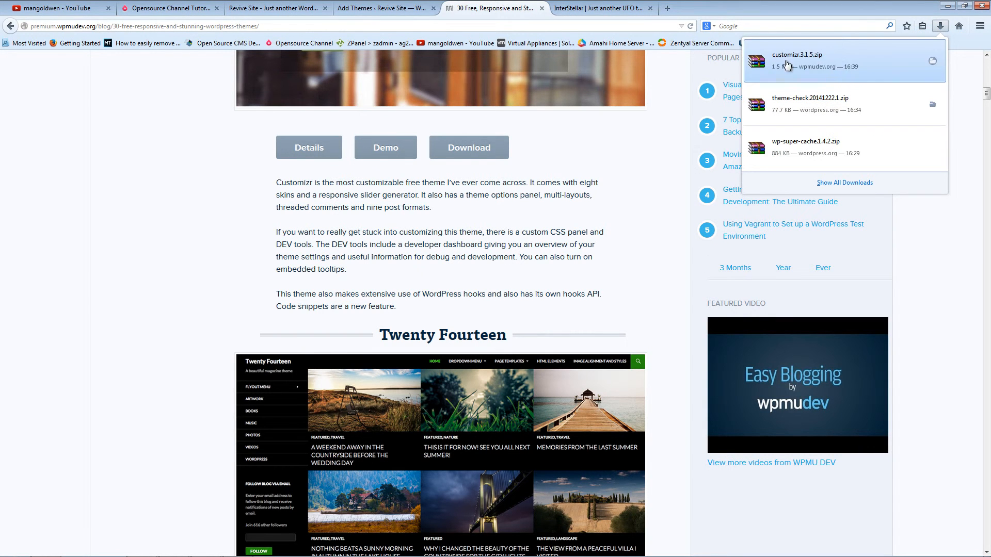
scroll(516, 282, up, 8)
scroll(501, 280, down, 3)
click(385, 7)
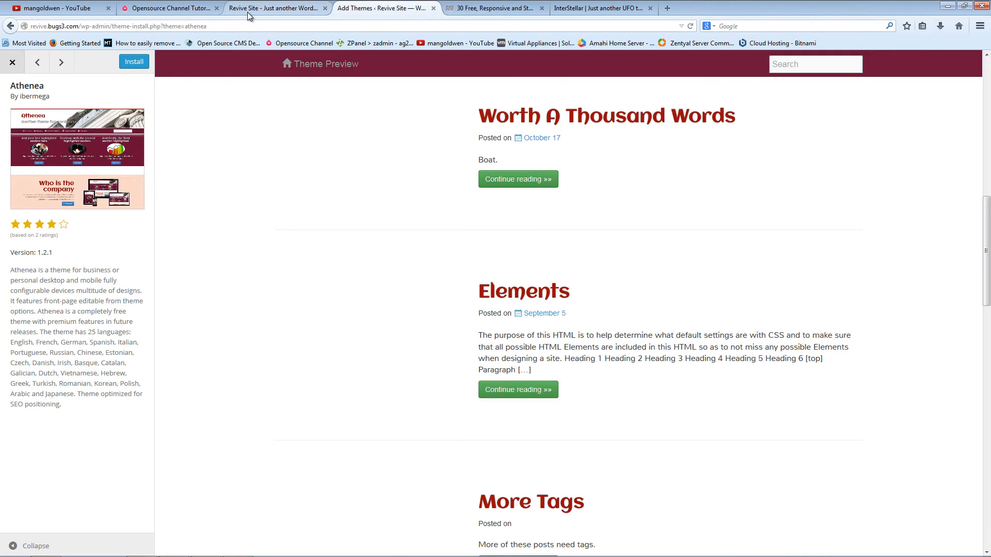
- Switch through the open tabs to Revive Site and open its admin Dashboard
click(252, 8)
click(211, 7)
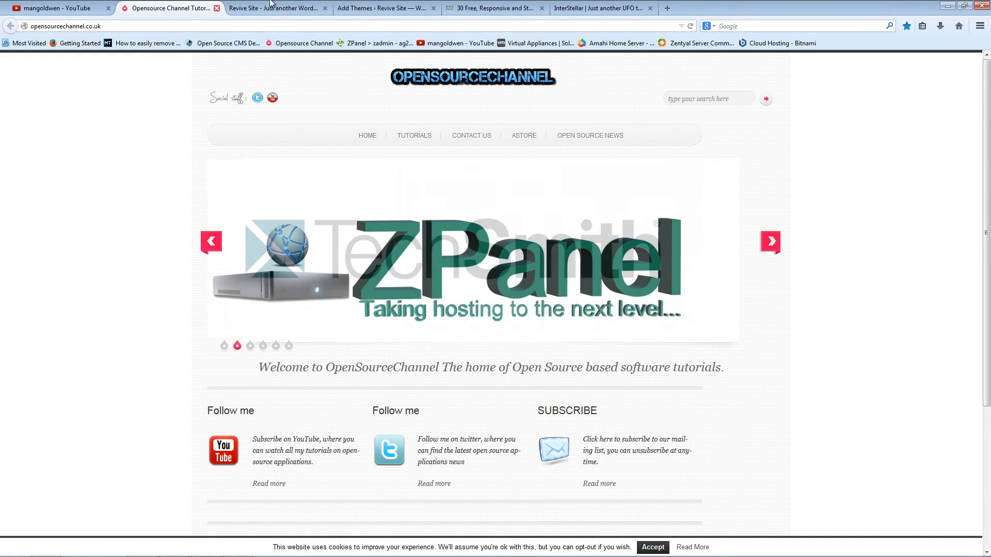
click(494, 11)
click(571, 8)
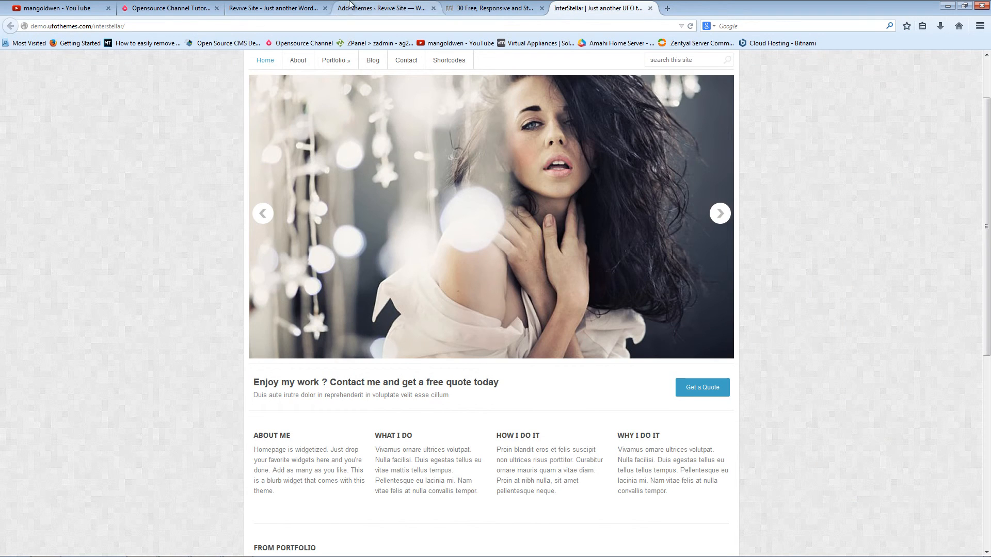
click(269, 6)
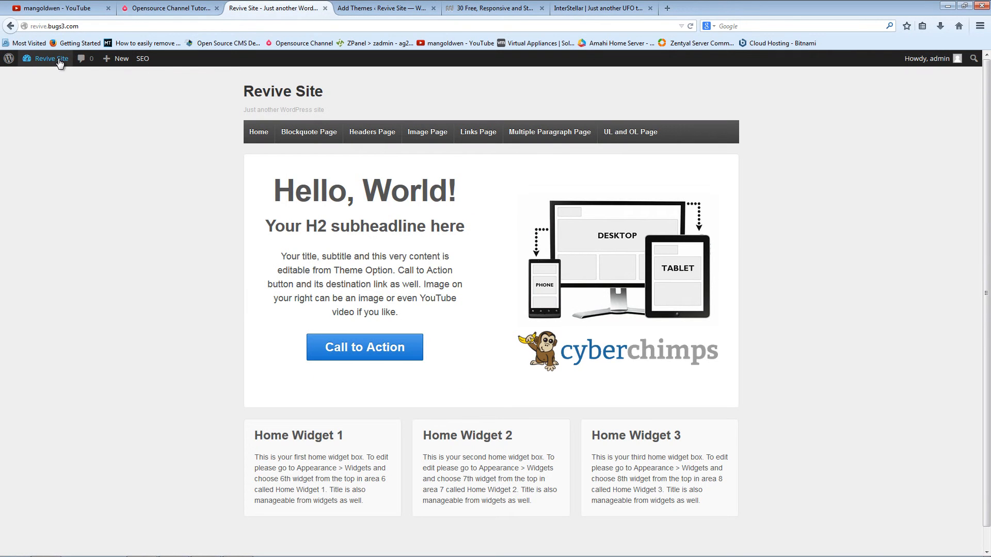
mouse_move(49, 58)
click(42, 75)
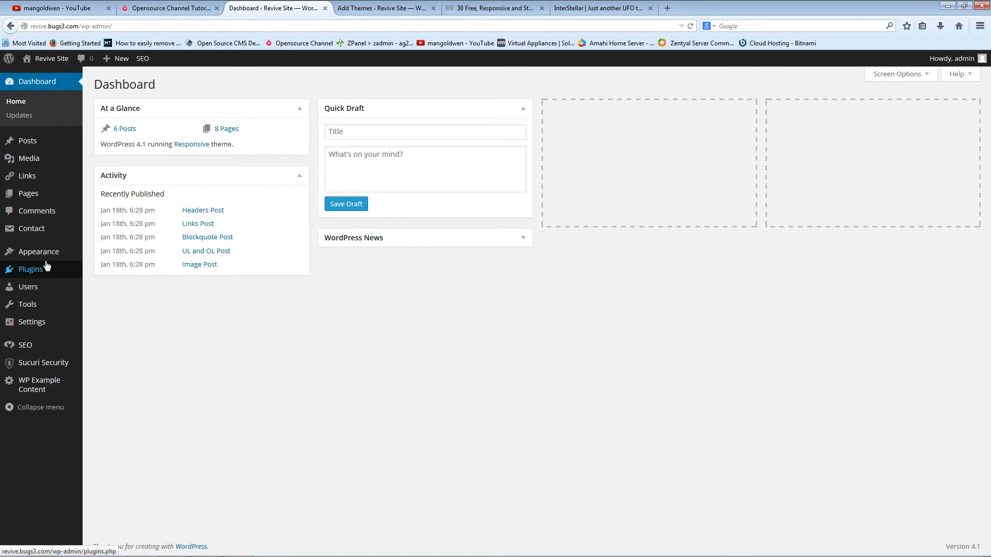
- Choose customizr.3.1.5 in the Upload Theme file picker, then bring up Windows Explorer
mouse_move(49, 230)
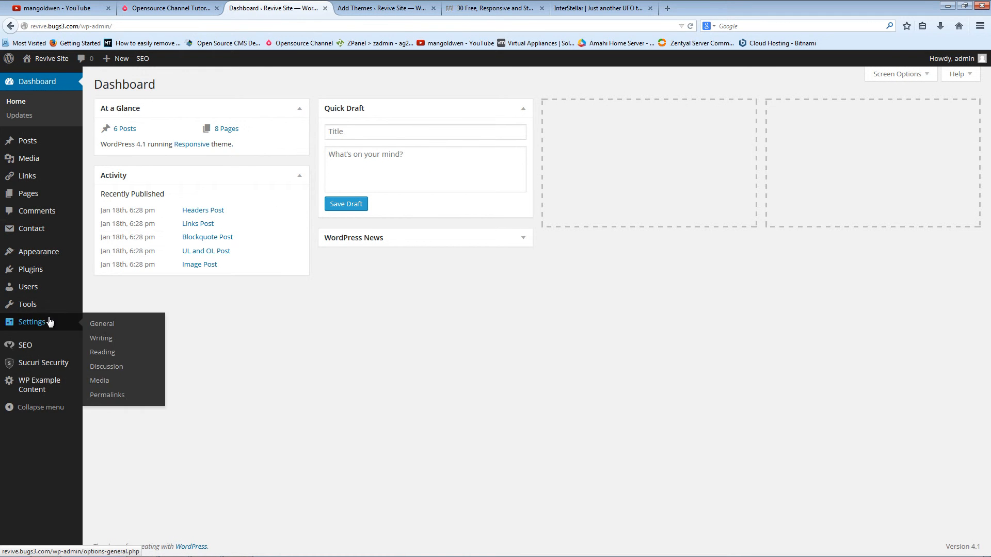
mouse_move(44, 253)
click(121, 260)
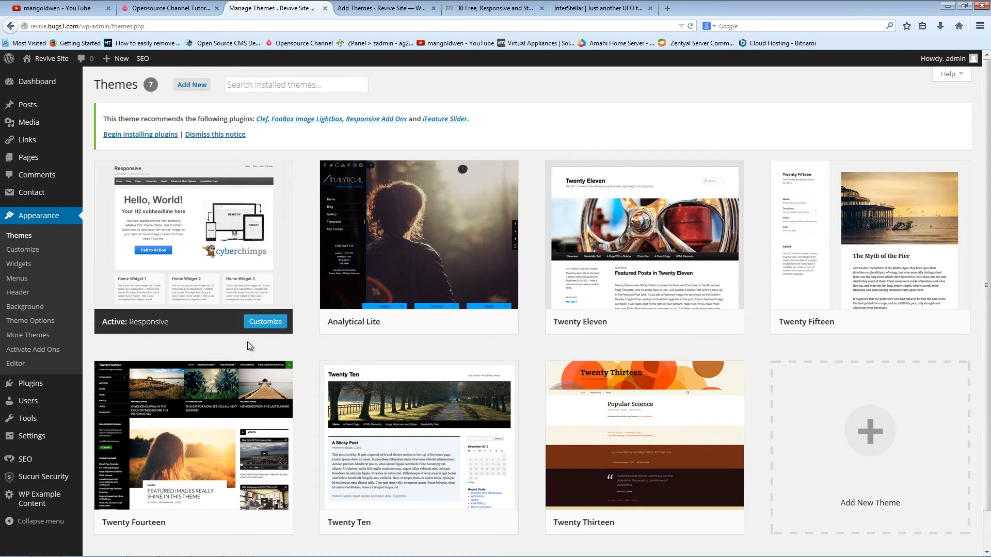
click(201, 88)
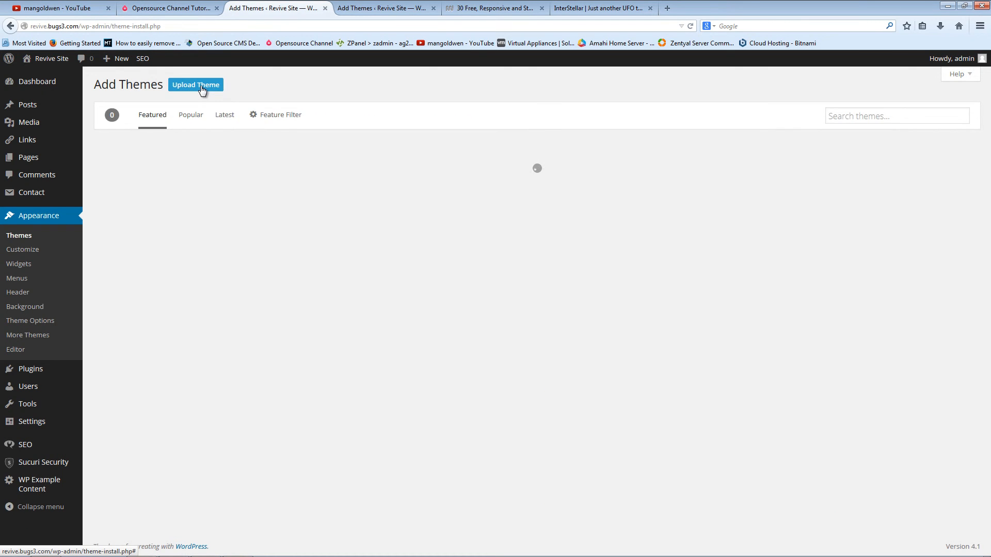
click(202, 89)
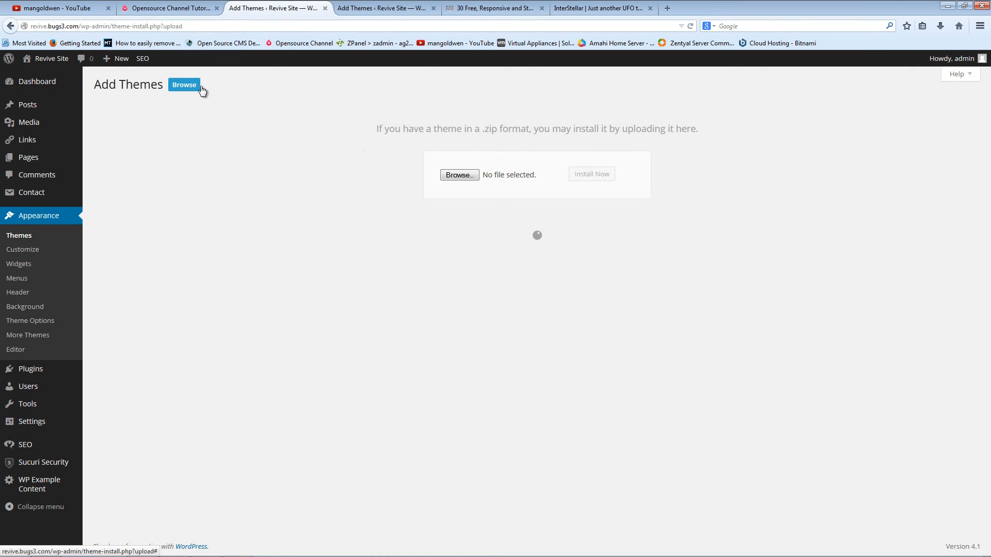
click(460, 178)
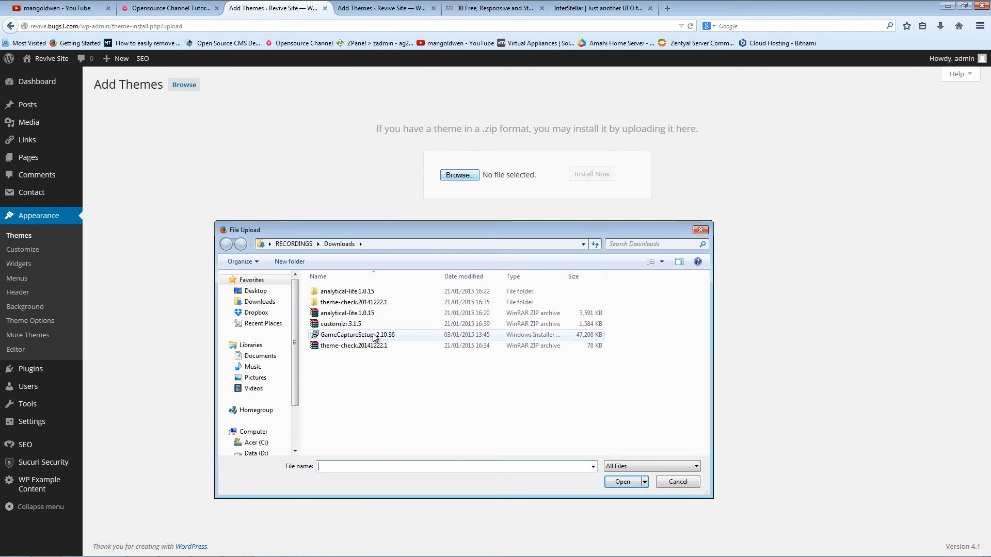
click(363, 325)
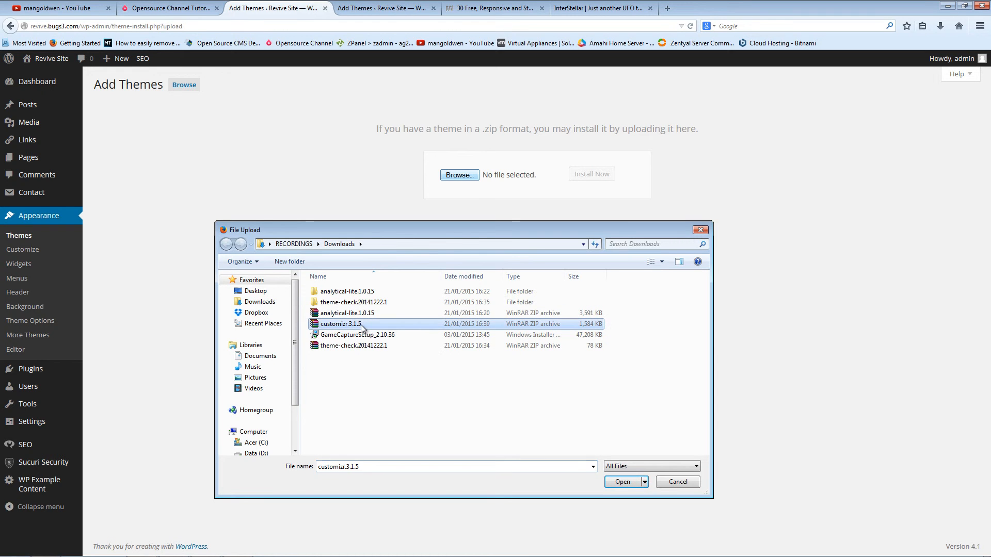
mouse_move(84, 548)
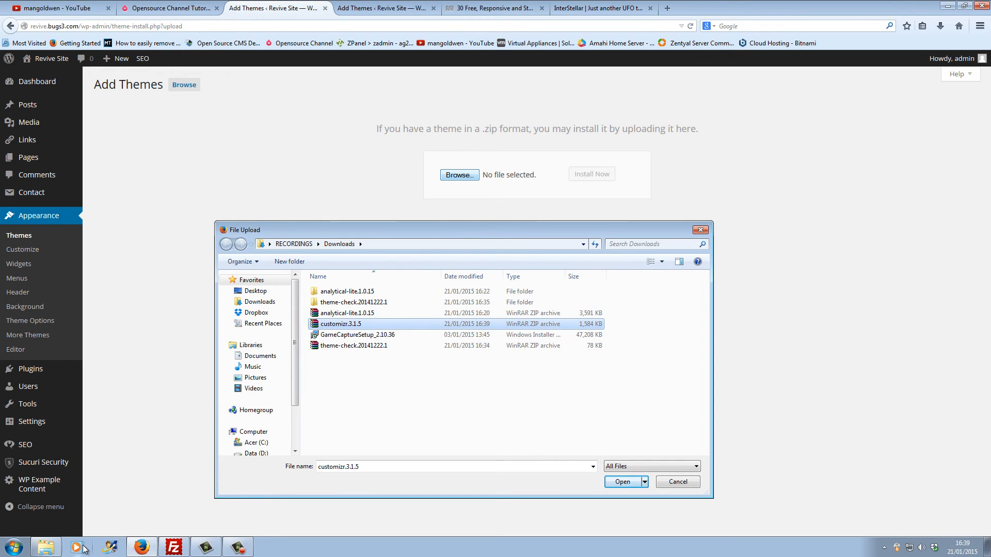
click(52, 545)
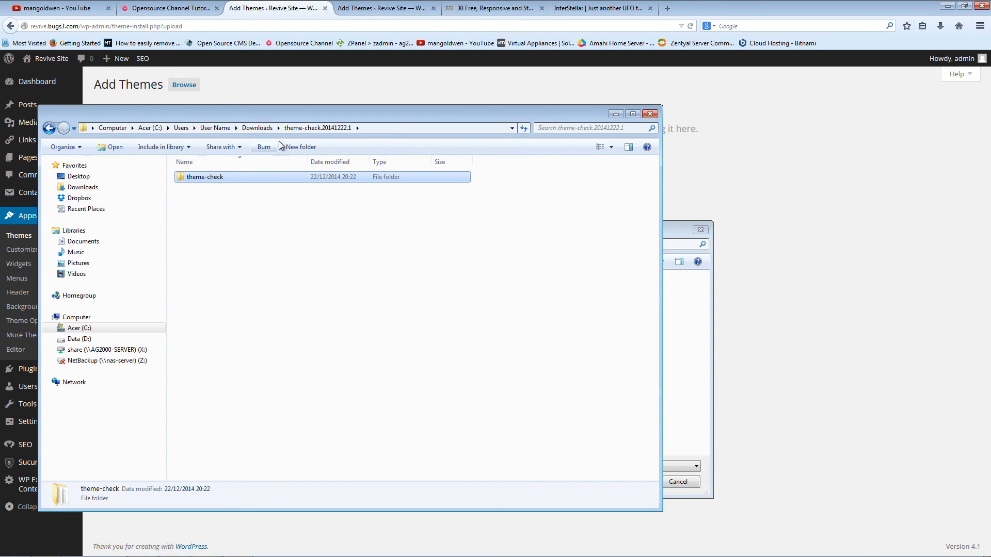
- Open customizr.3.1.5 in WinRAR to confirm it holds a customizr folder, then close WinRAR and Explorer
click(257, 128)
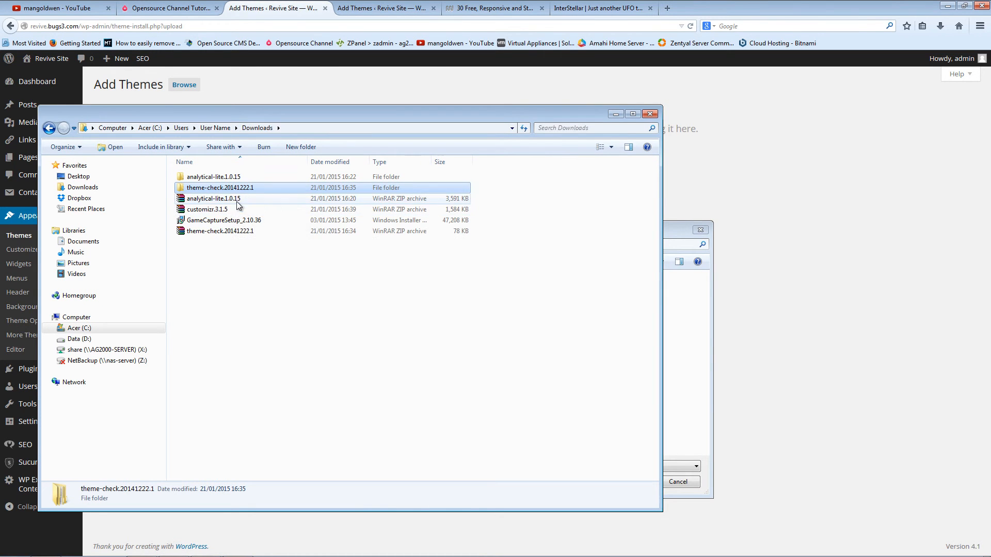
double_click(229, 210)
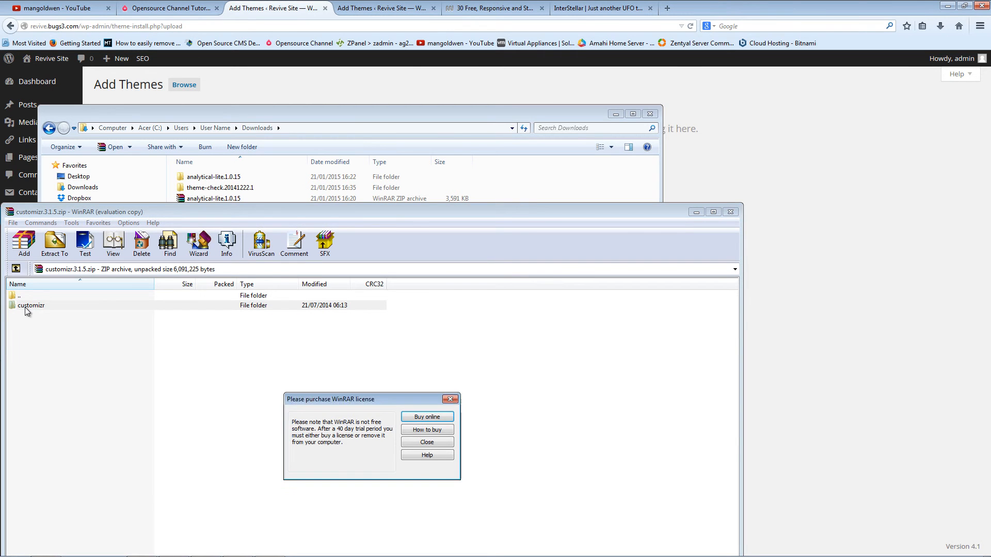
click(451, 400)
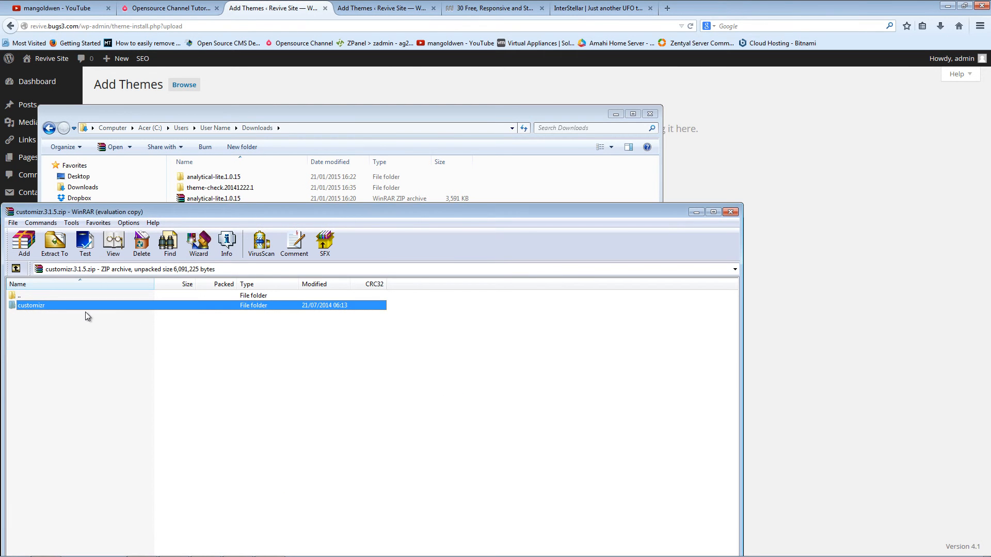
double_click(97, 306)
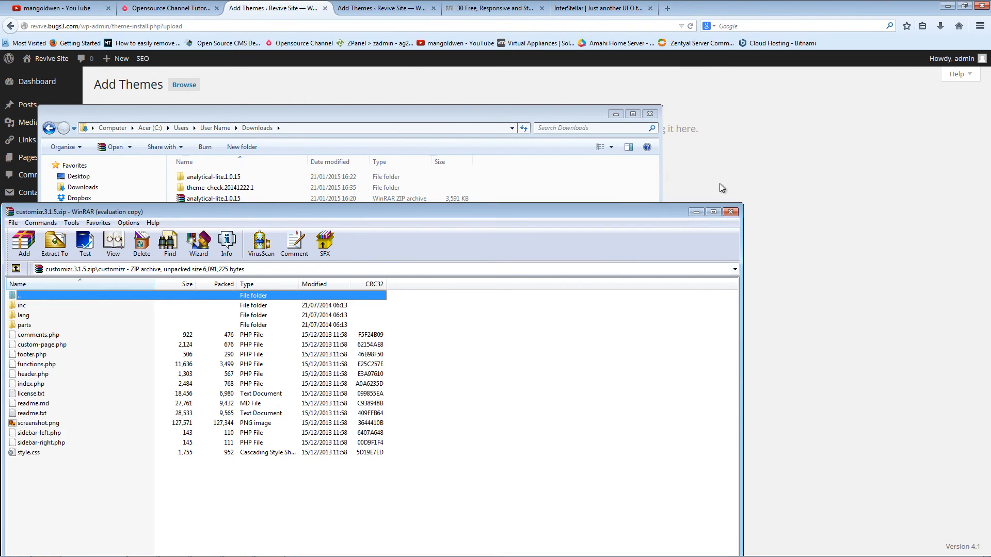
click(735, 211)
click(410, 330)
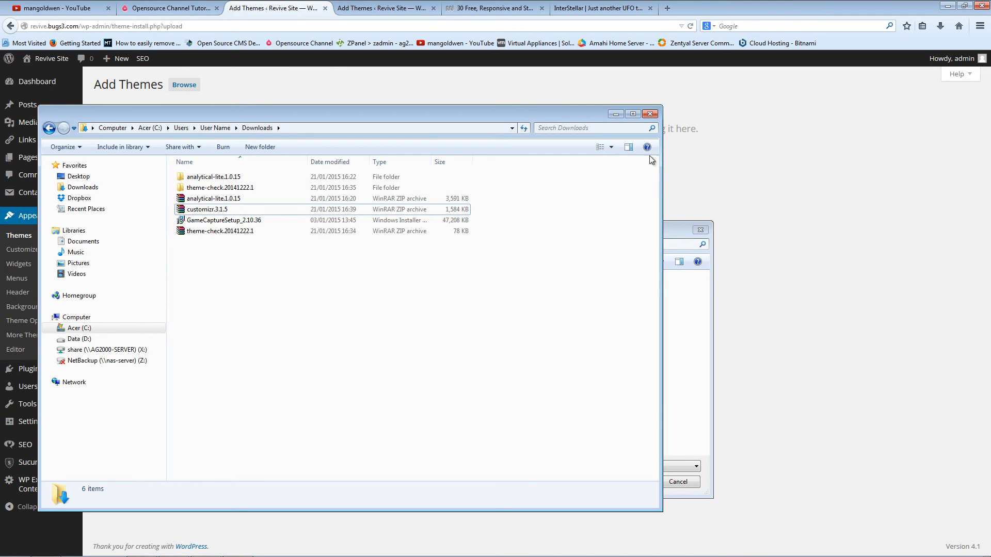
click(649, 114)
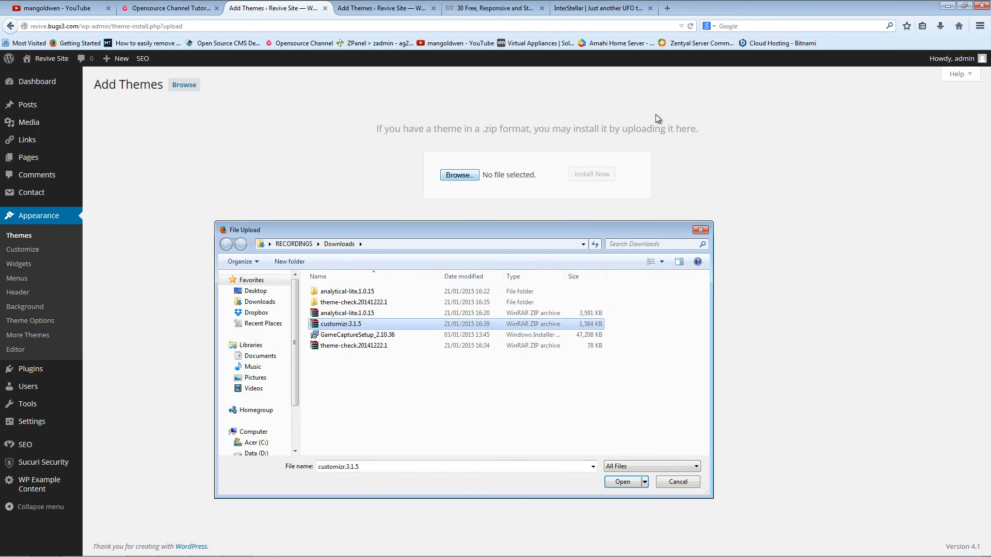
- Install the Customizr theme from customizr.3.1.5.zip and close the InterStellar, article and Add Themes tabs
double_click(382, 327)
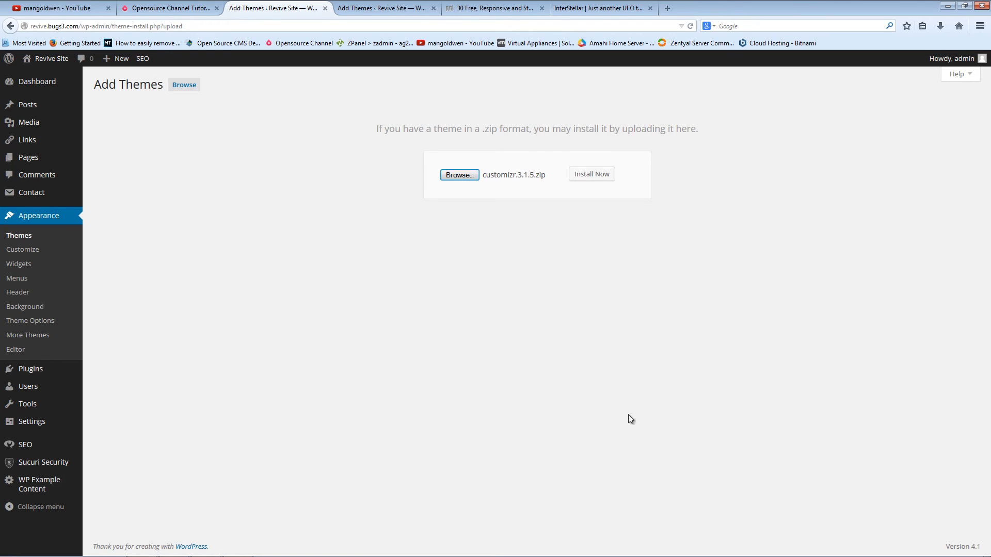
click(592, 174)
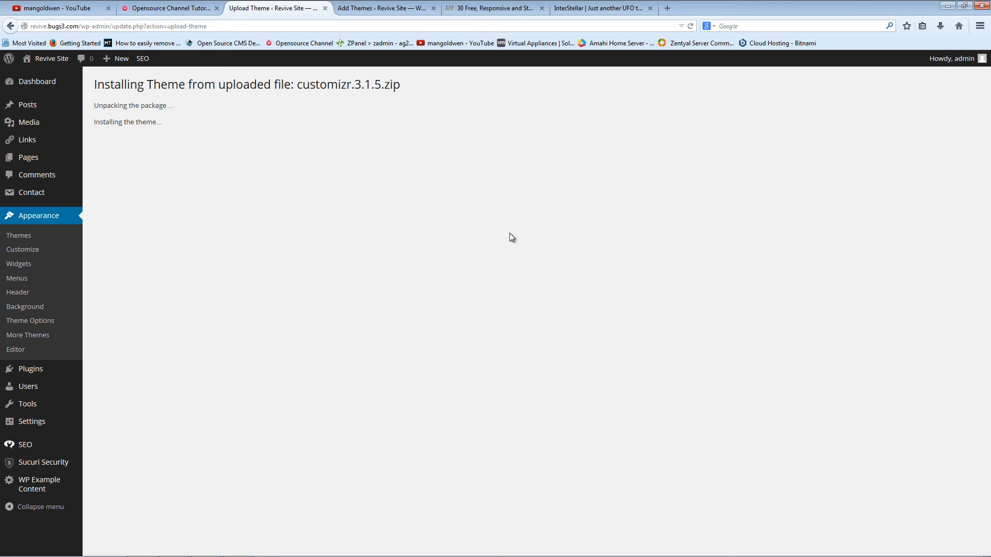
click(649, 8)
click(541, 7)
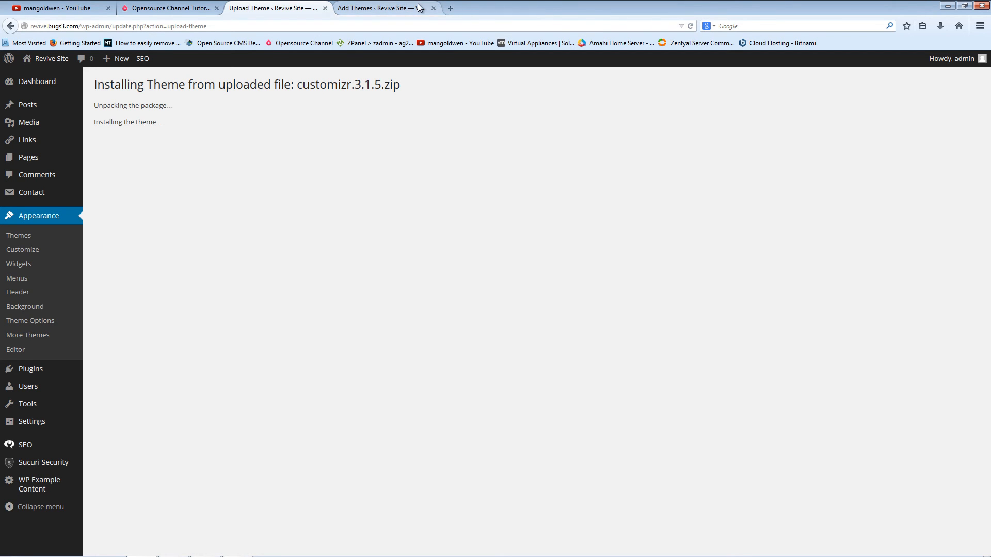
click(433, 8)
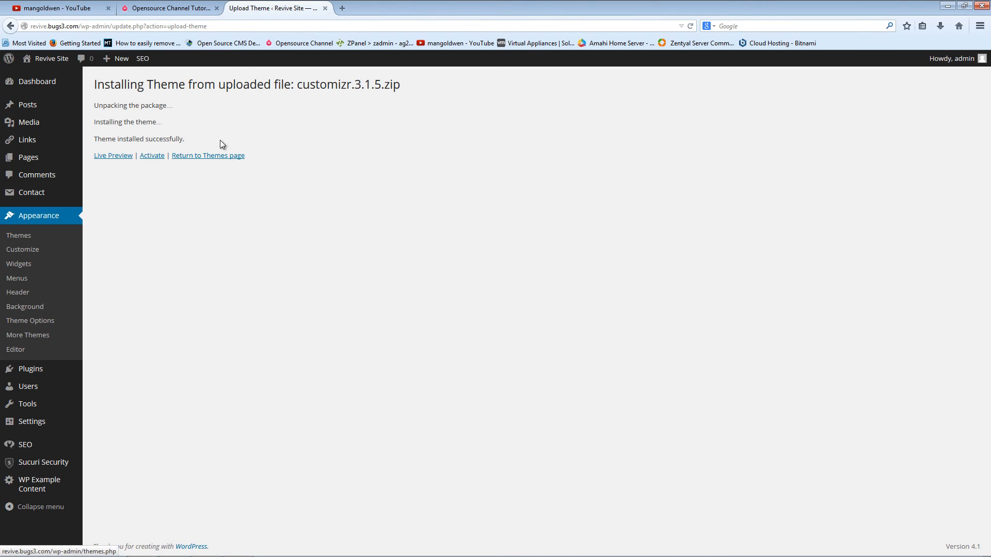
- Activate Customizr, view Revive Site's new front page in a new tab, then return to Themes
click(151, 156)
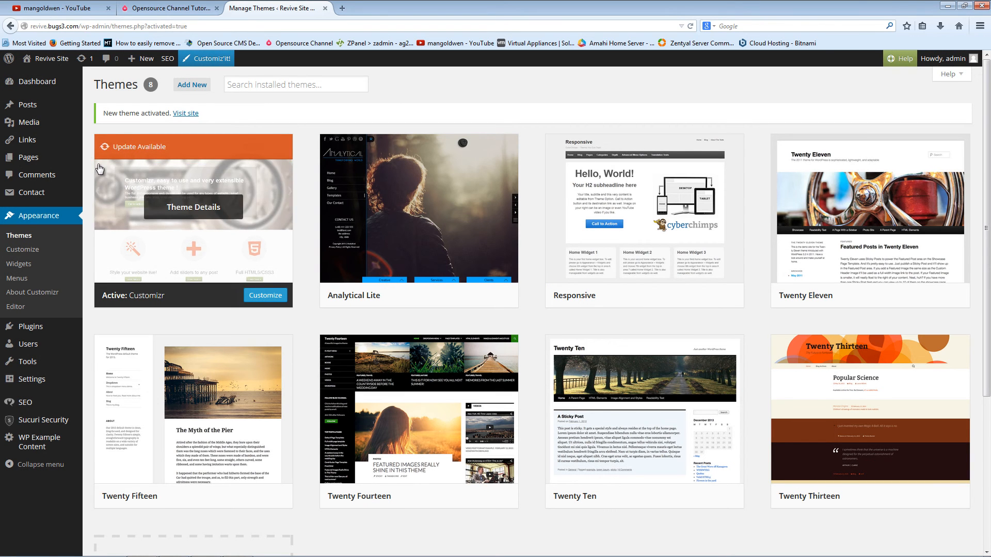
mouse_move(54, 60)
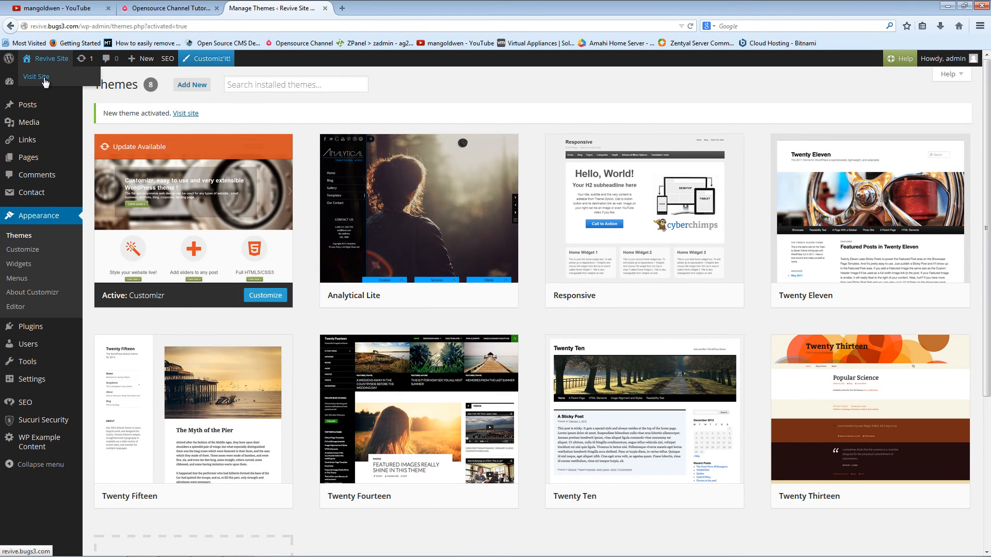
right_click(45, 78)
click(67, 82)
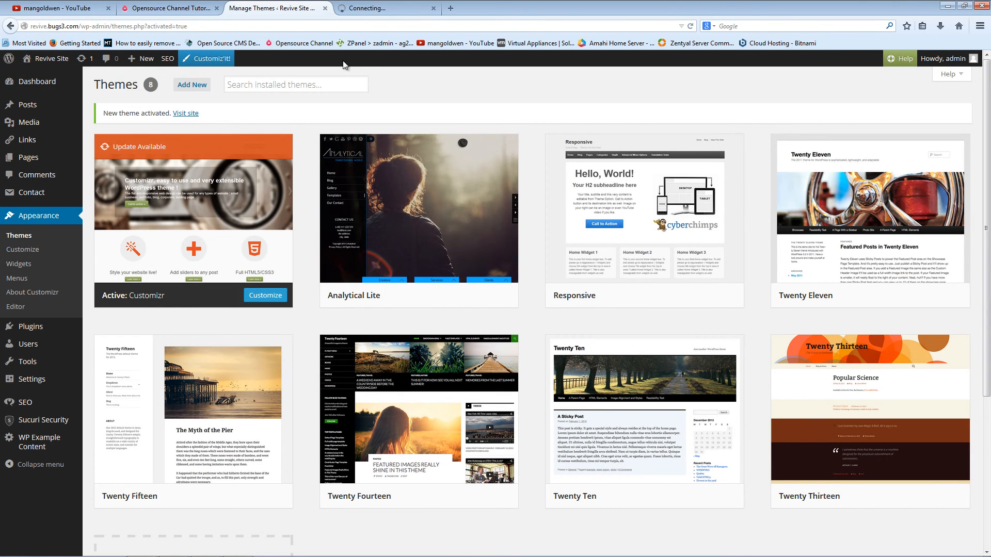
click(392, 4)
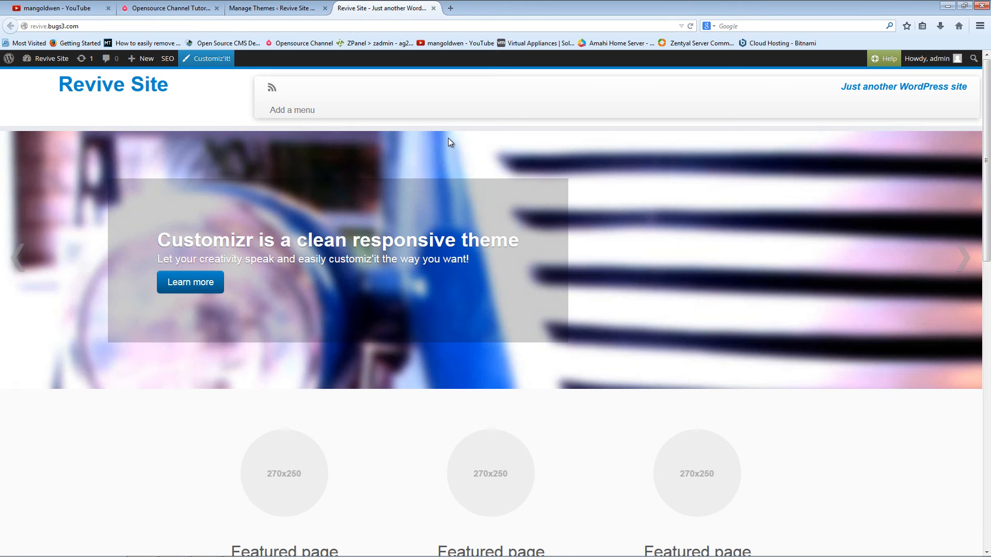
scroll(448, 138, down, 10)
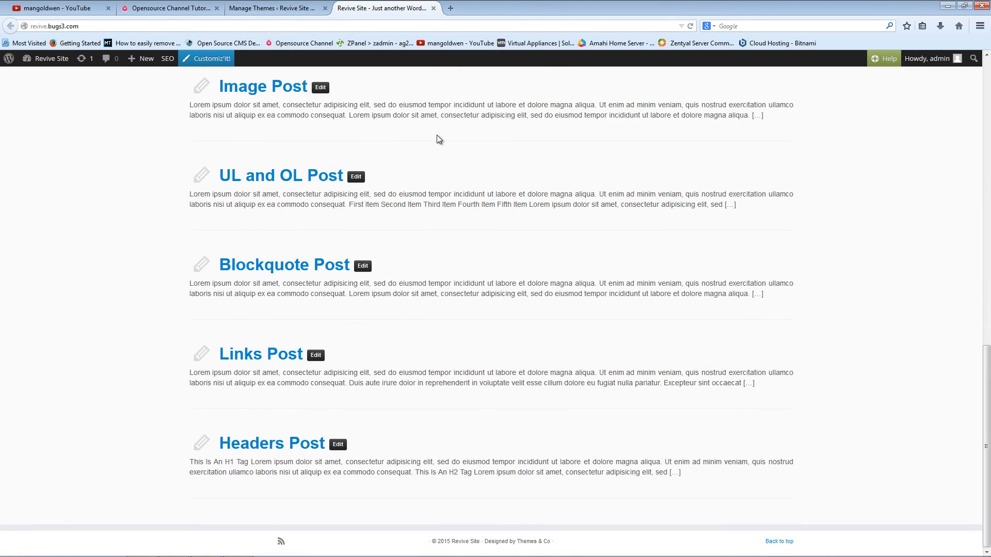
scroll(437, 137, up, 10)
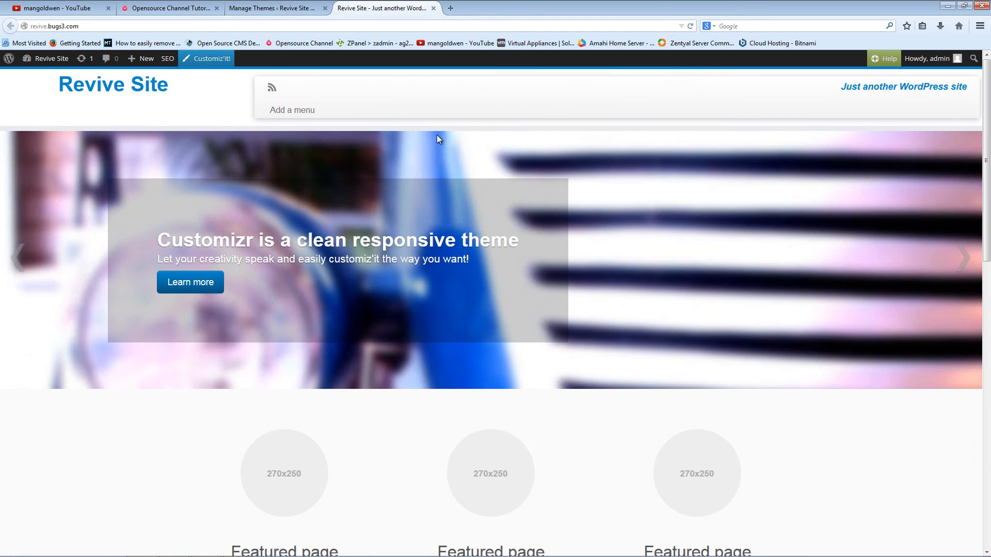
click(263, 9)
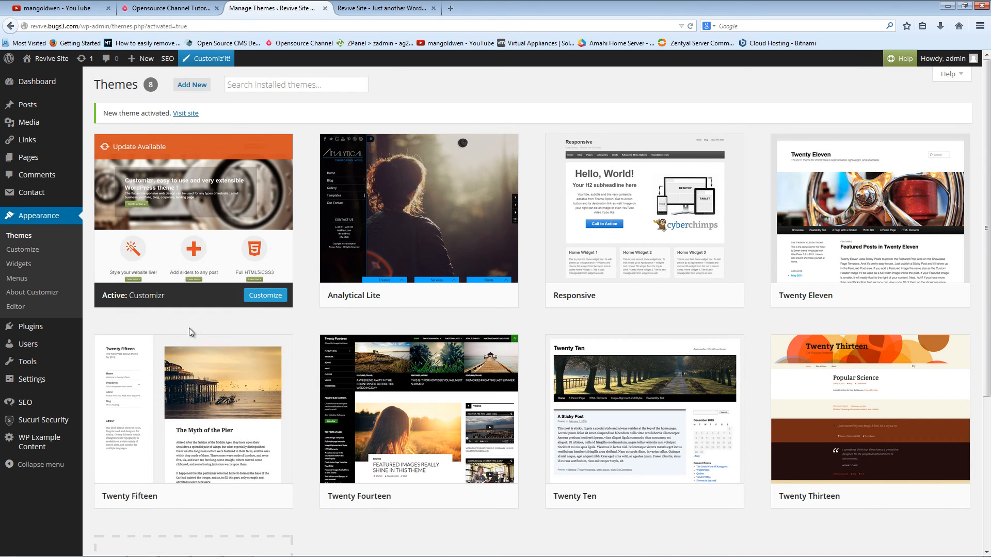
- Browse the Customizr 3.1.5 welcome page, then launch the Customizer for Revive Site
click(32, 293)
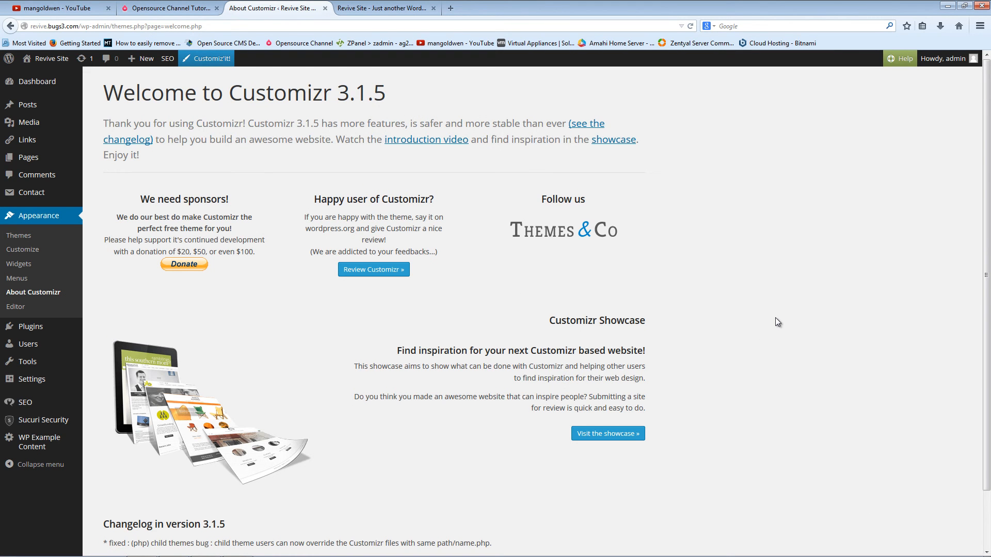
scroll(774, 320, down, 2)
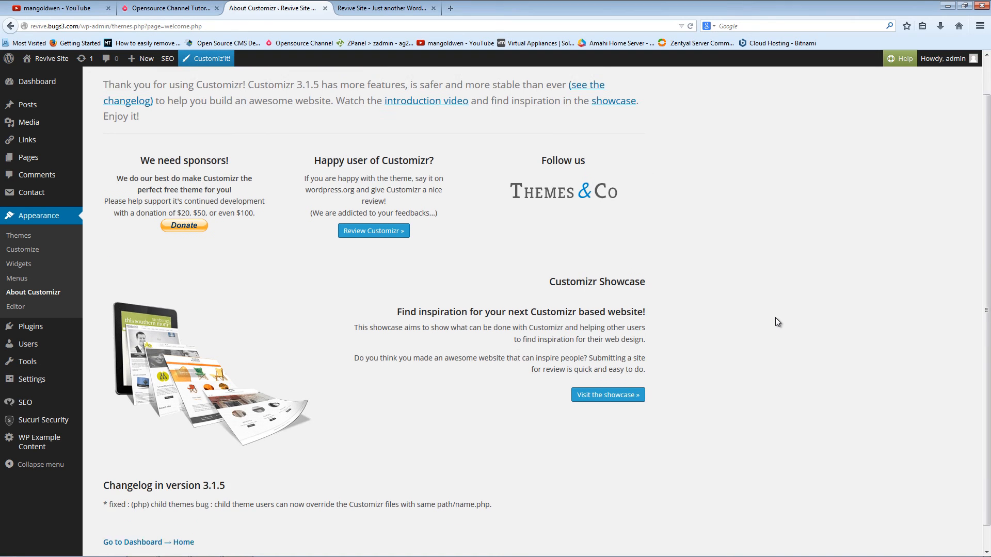
scroll(775, 318, up, 2)
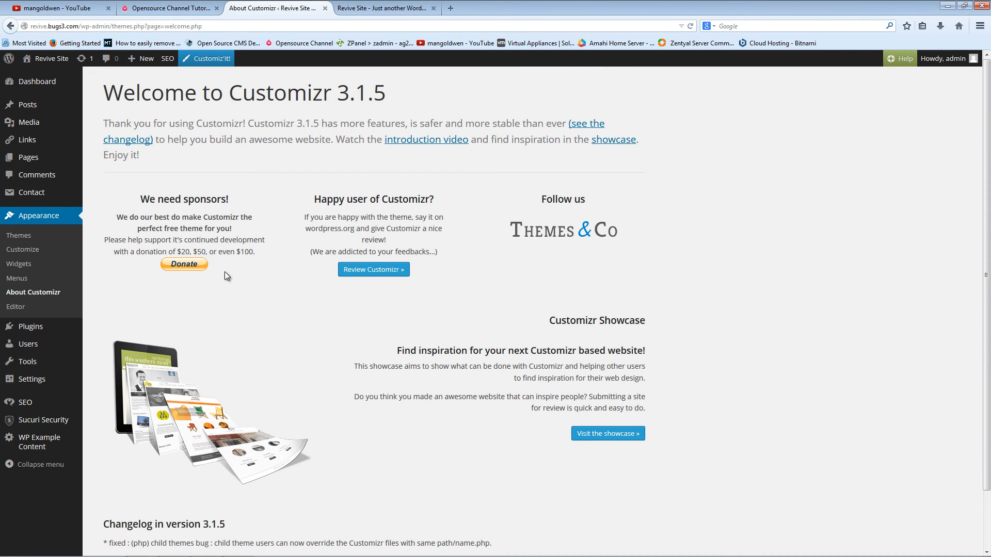
click(25, 252)
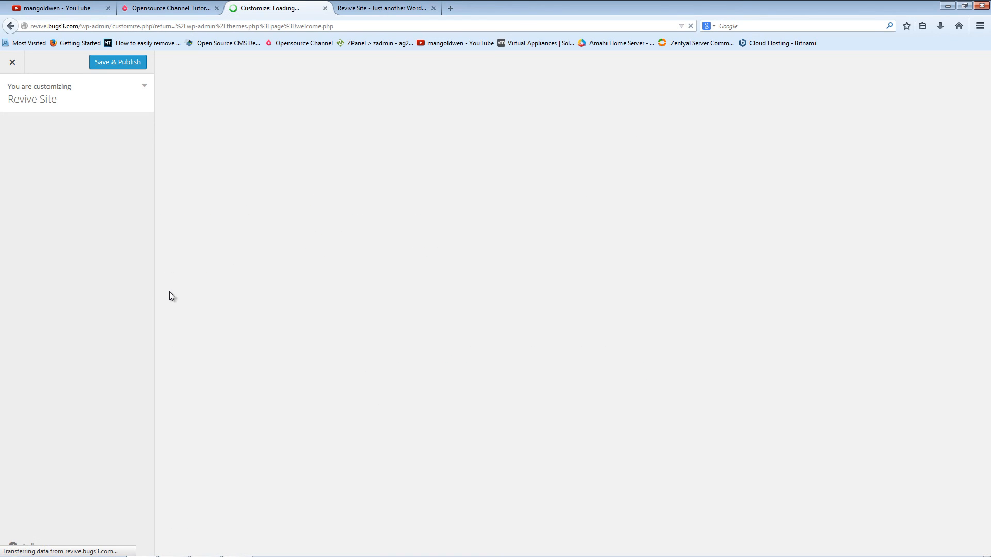
- Switch the predefined skin to Grey and publish the change
click(49, 127)
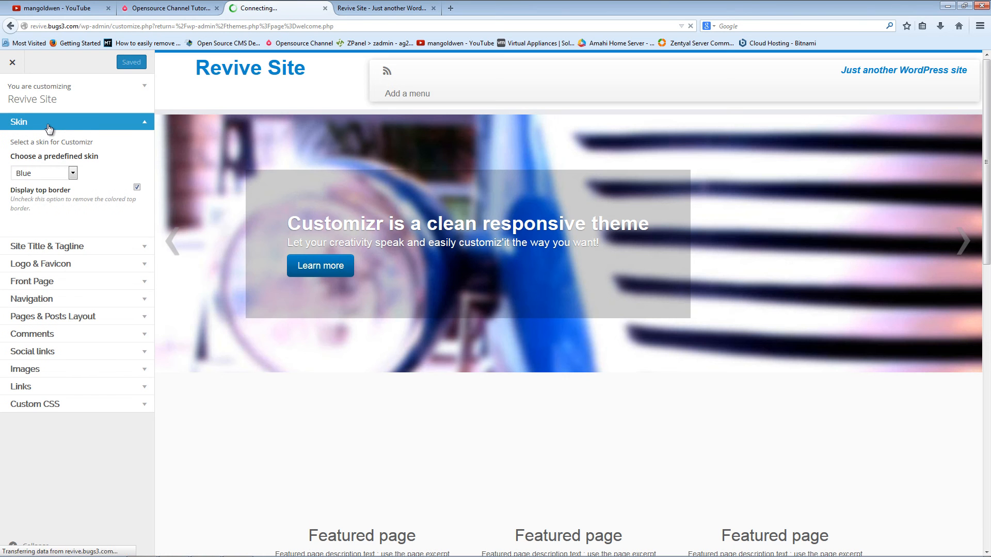
click(25, 173)
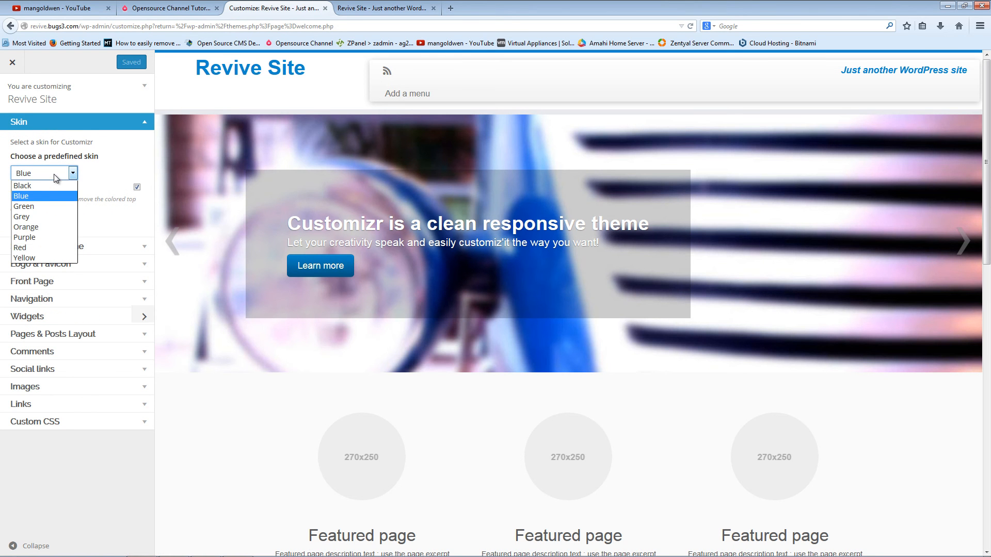
click(29, 219)
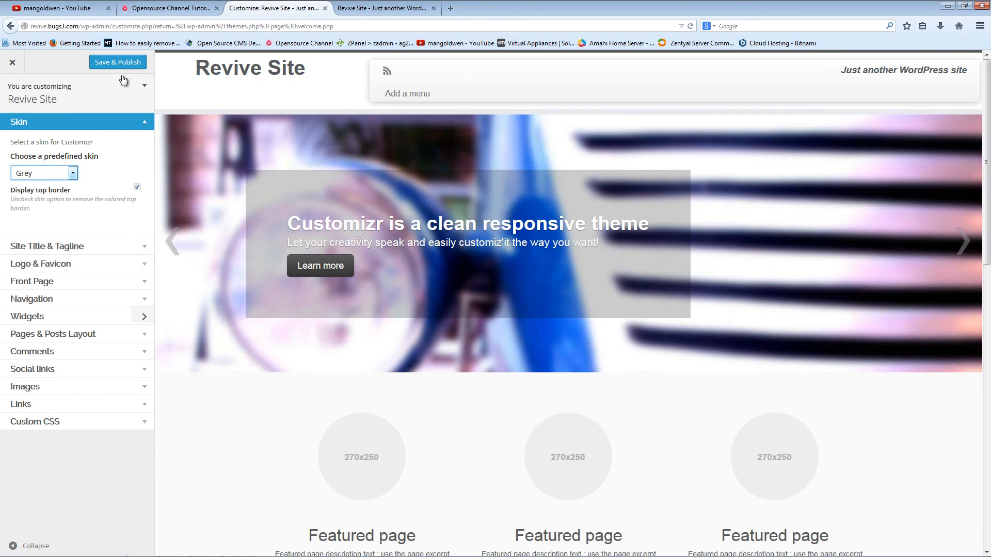
click(129, 65)
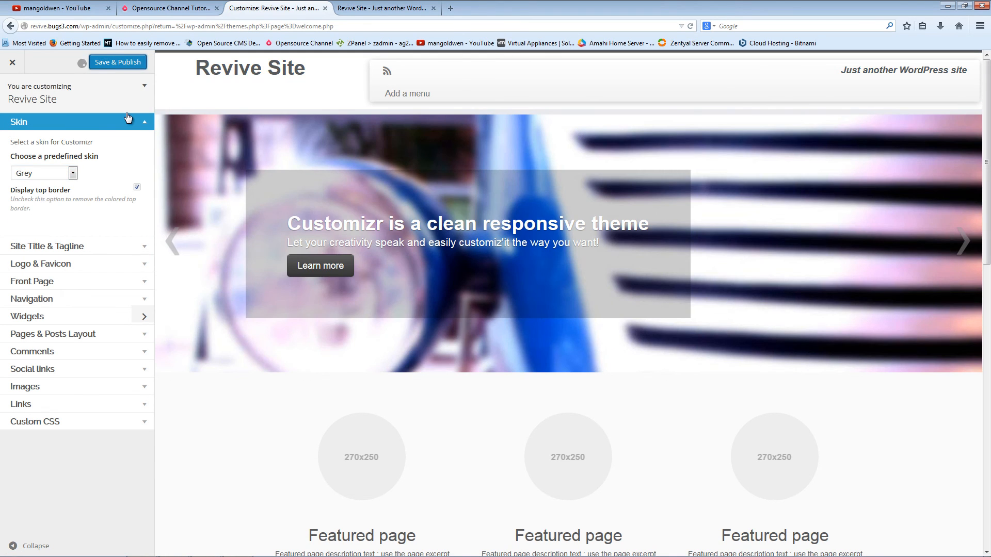
- Expand the Front Page, Logo & Favicon, Comments and Social links settings
click(79, 283)
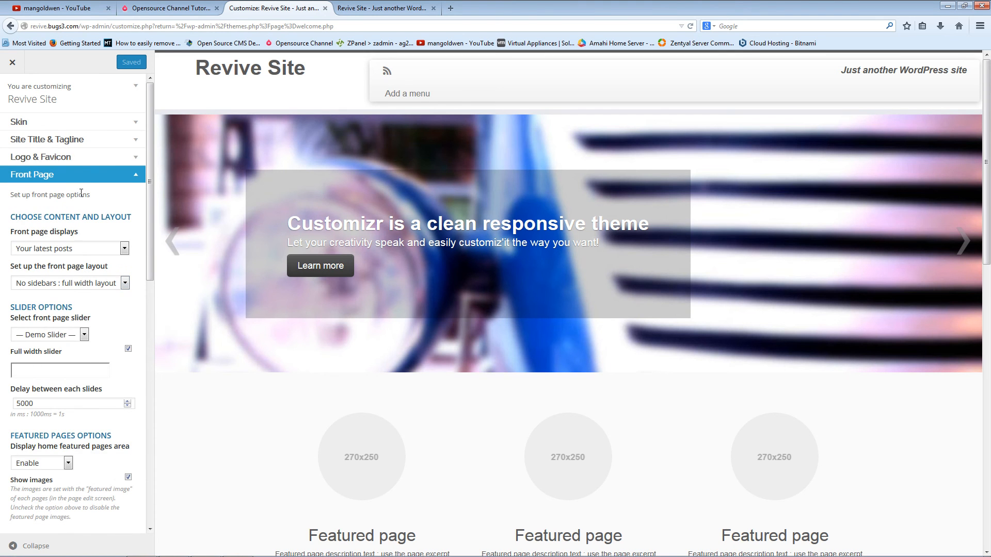
click(80, 156)
scroll(83, 372, down, 2)
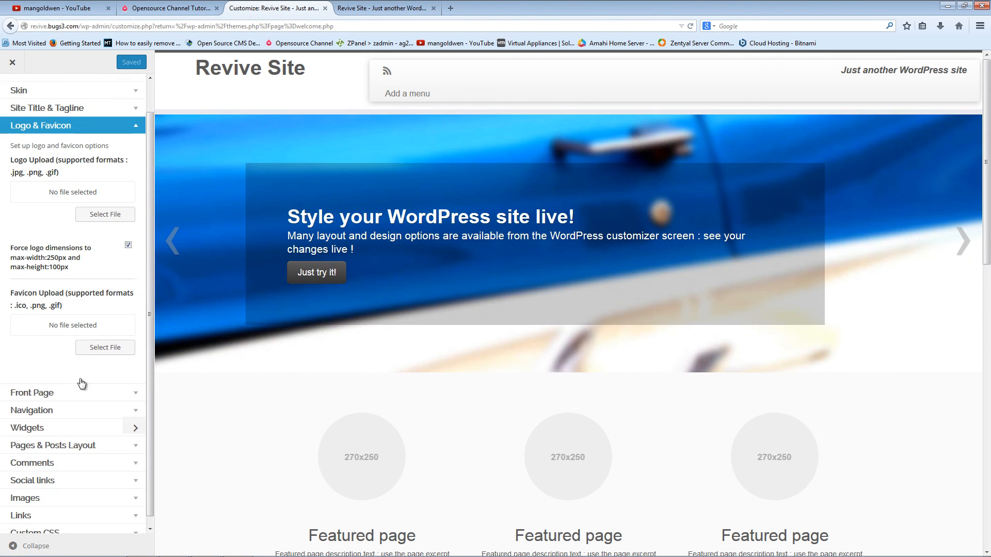
click(68, 455)
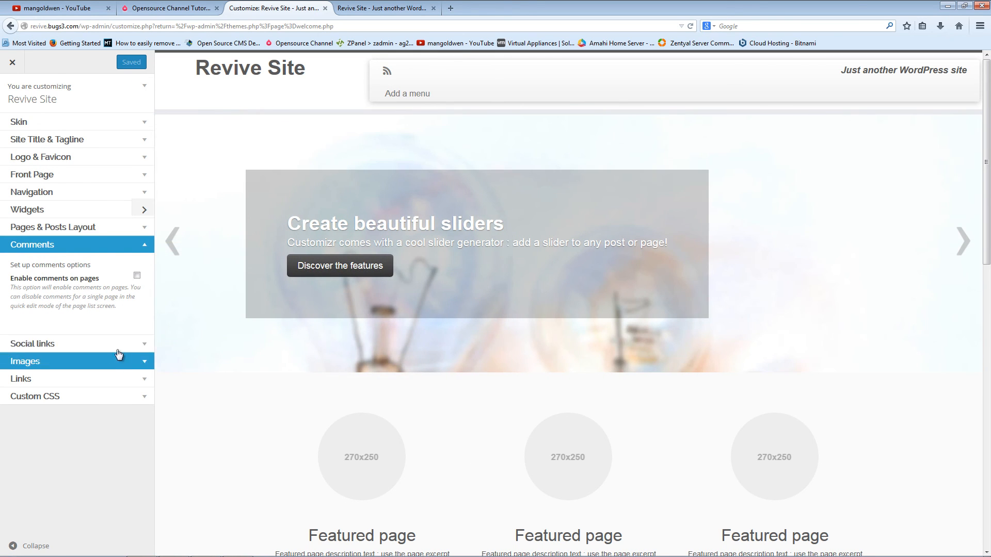
click(118, 346)
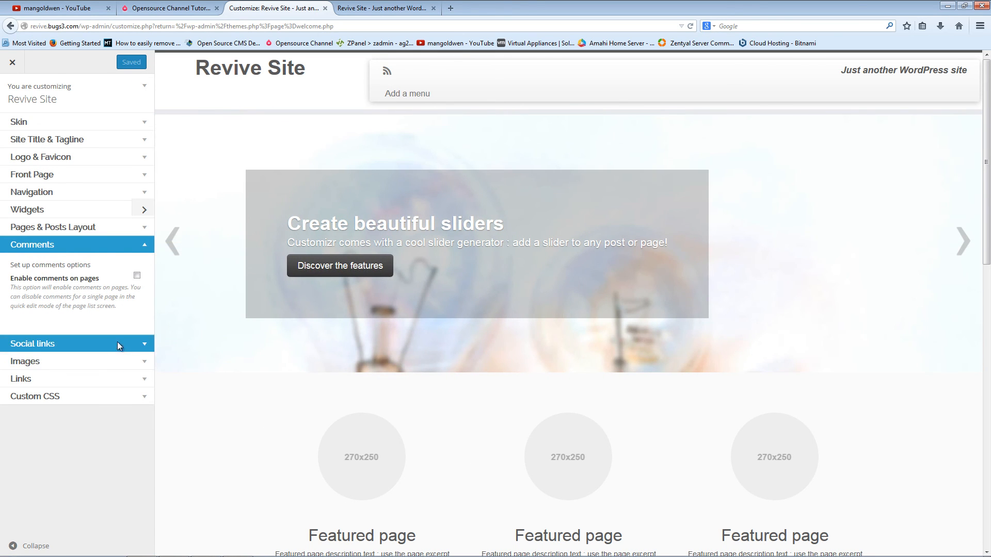
- Review the Social links fields, including Facebook profile URL, then close the Customizer and view the front page
scroll(66, 416, down, 1)
scroll(66, 419, down, 3)
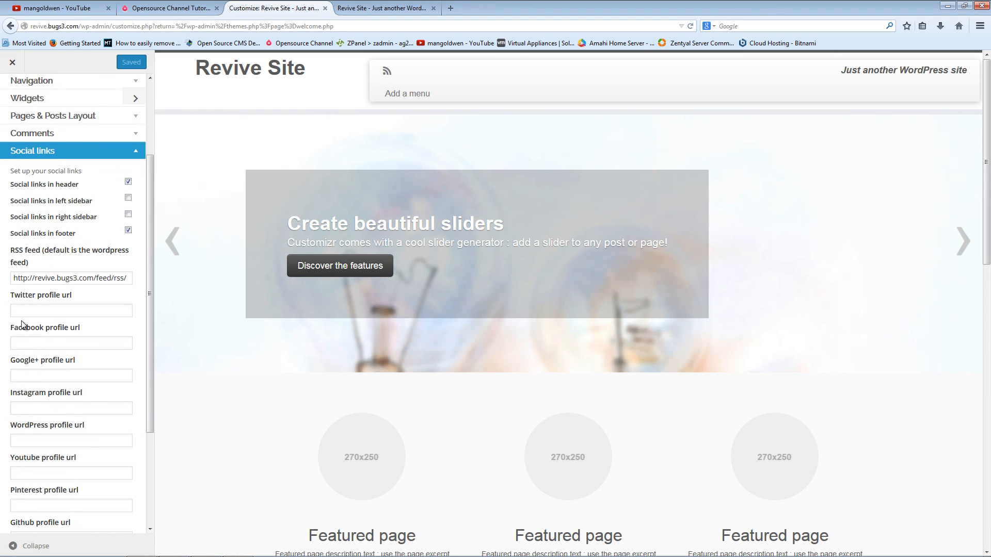
scroll(96, 373, down, 5)
scroll(95, 376, up, 7)
click(94, 375)
scroll(88, 341, up, 2)
click(12, 62)
click(414, 5)
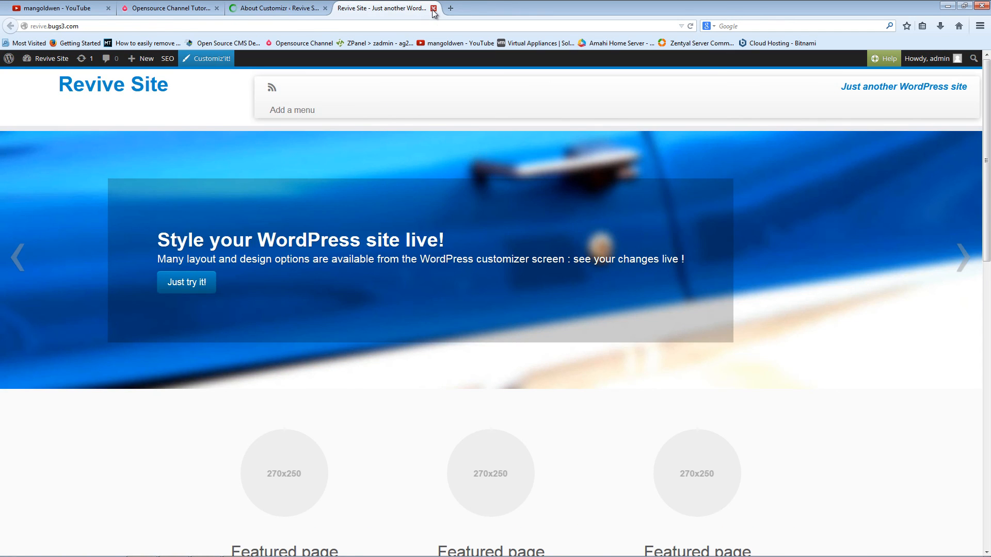
- Close the Revive Site and About Customizr tabs and go to the OpenSourceChannel YouTube page
click(433, 7)
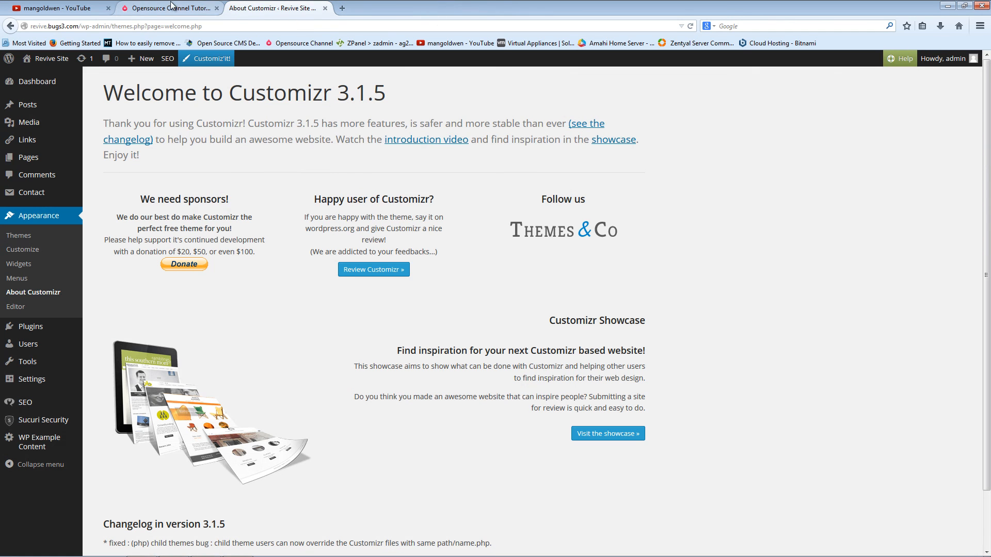
click(325, 8)
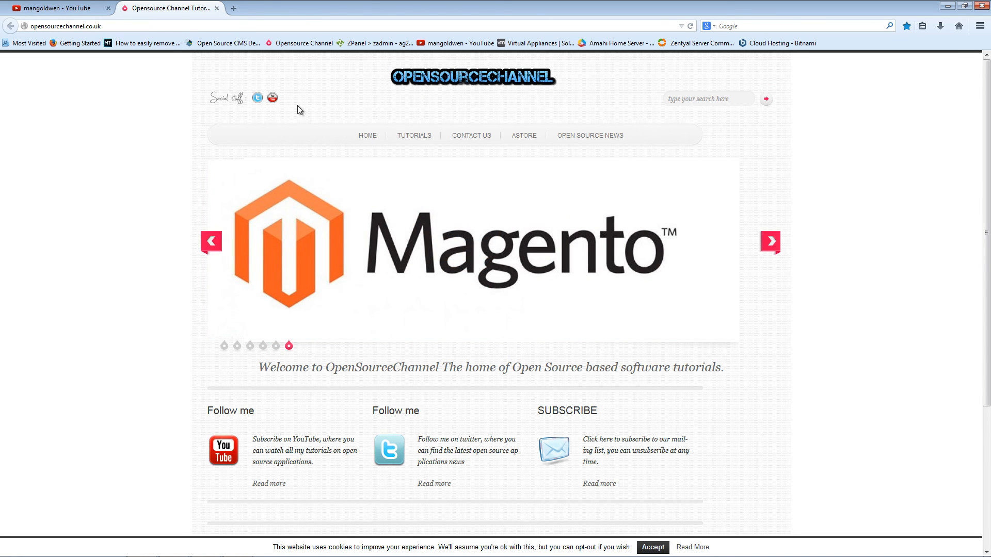
click(52, 7)
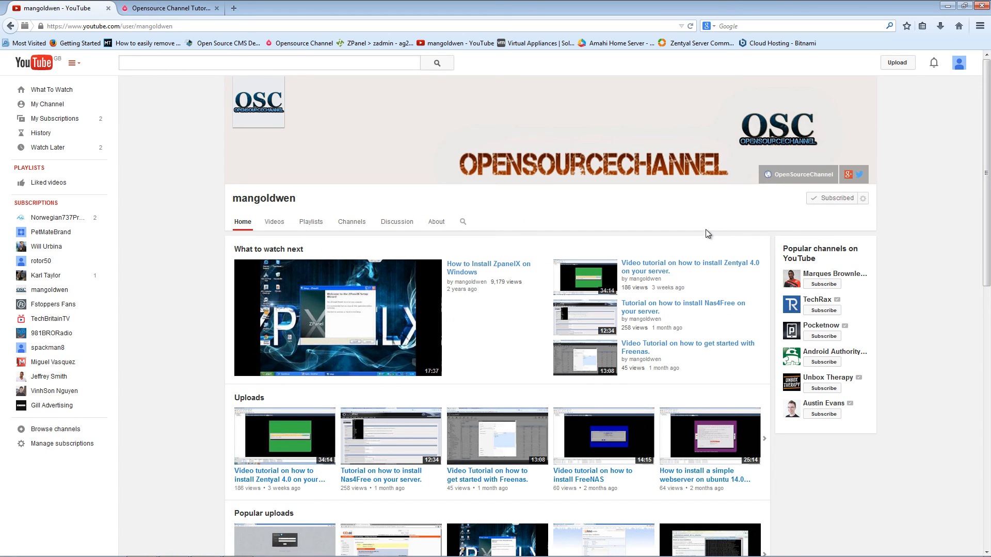
scroll(608, 293, down, 5)
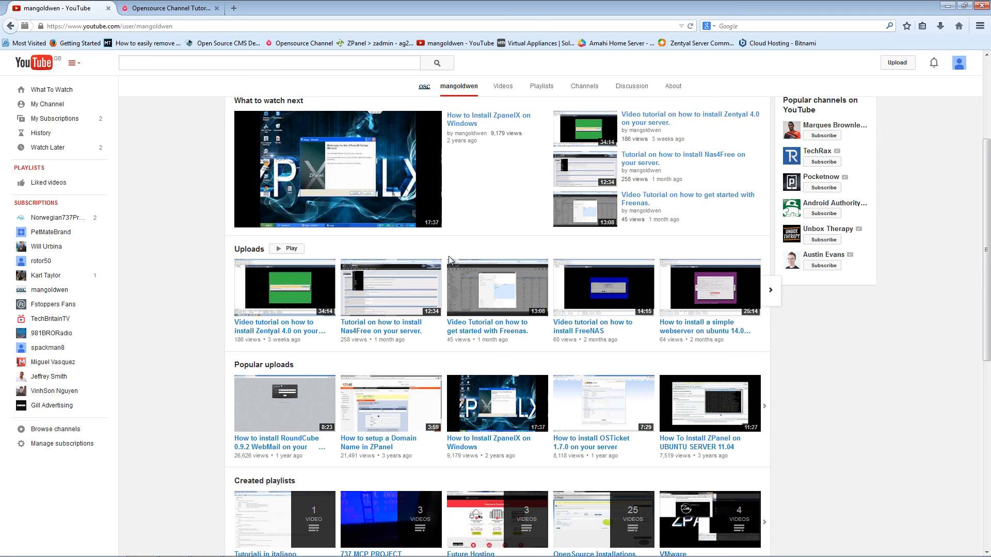
mouse_move(234, 554)
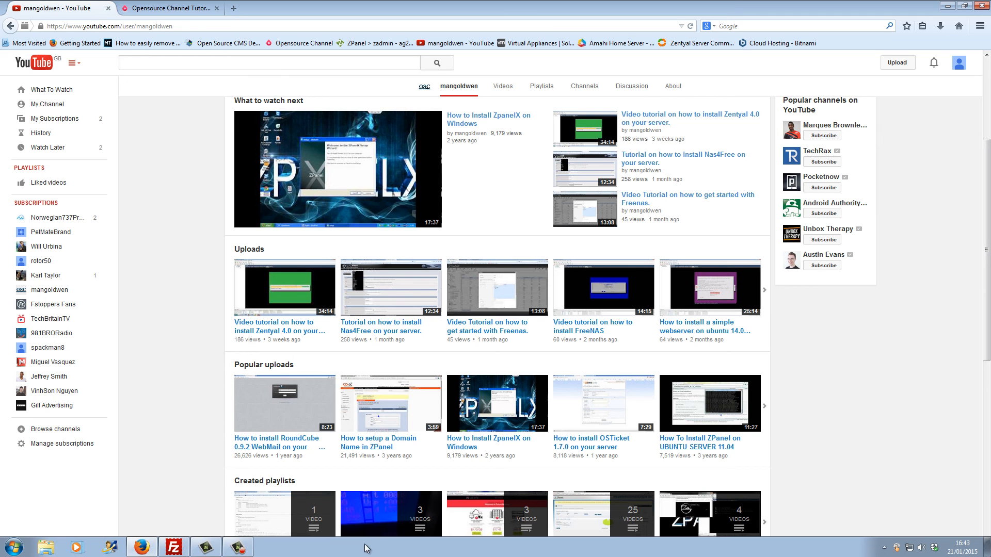
click(236, 548)
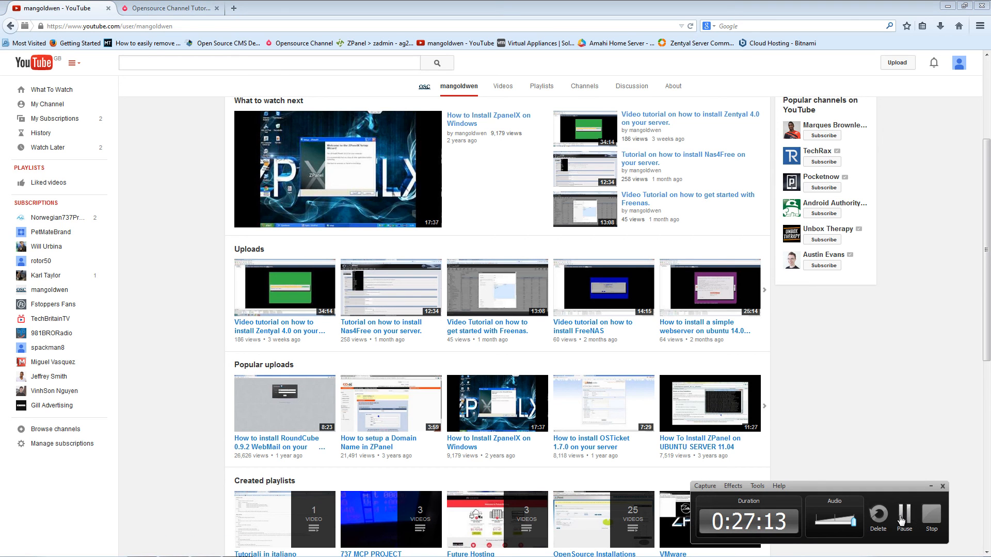